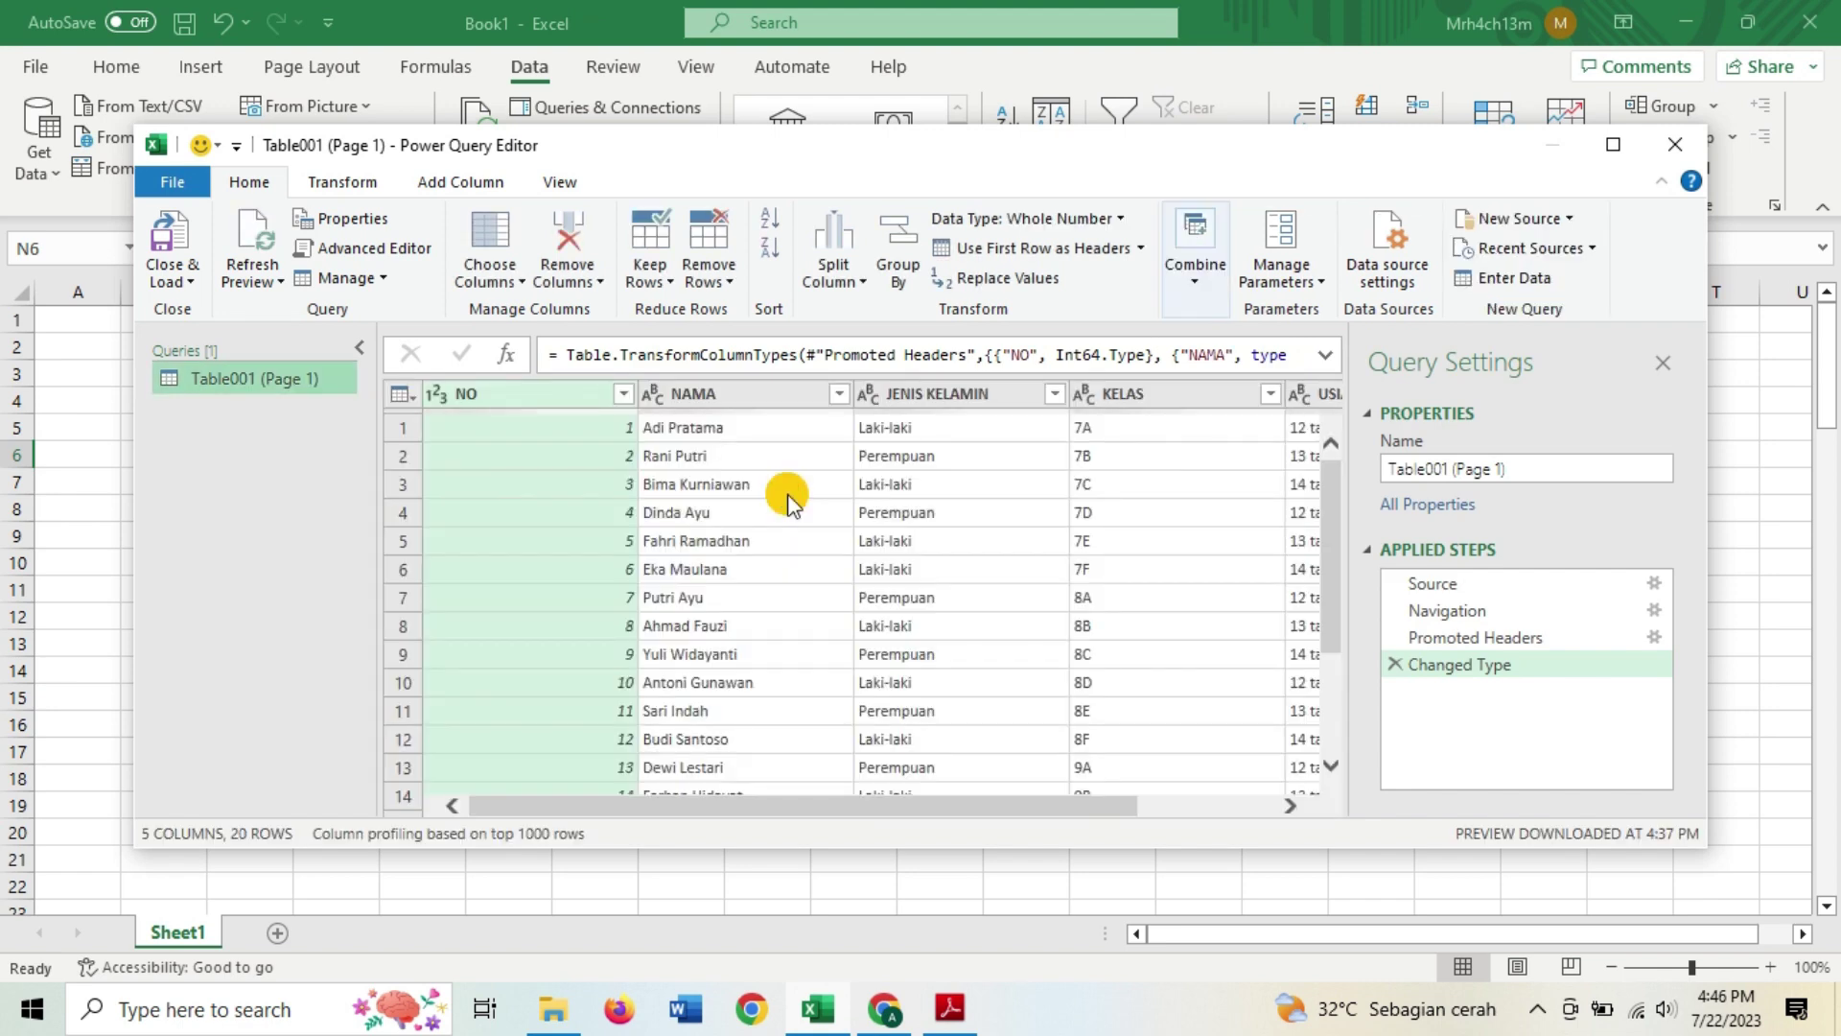
# Step: Load the Power Query result into the workbook with Close & Load
pyautogui.click(165, 266)
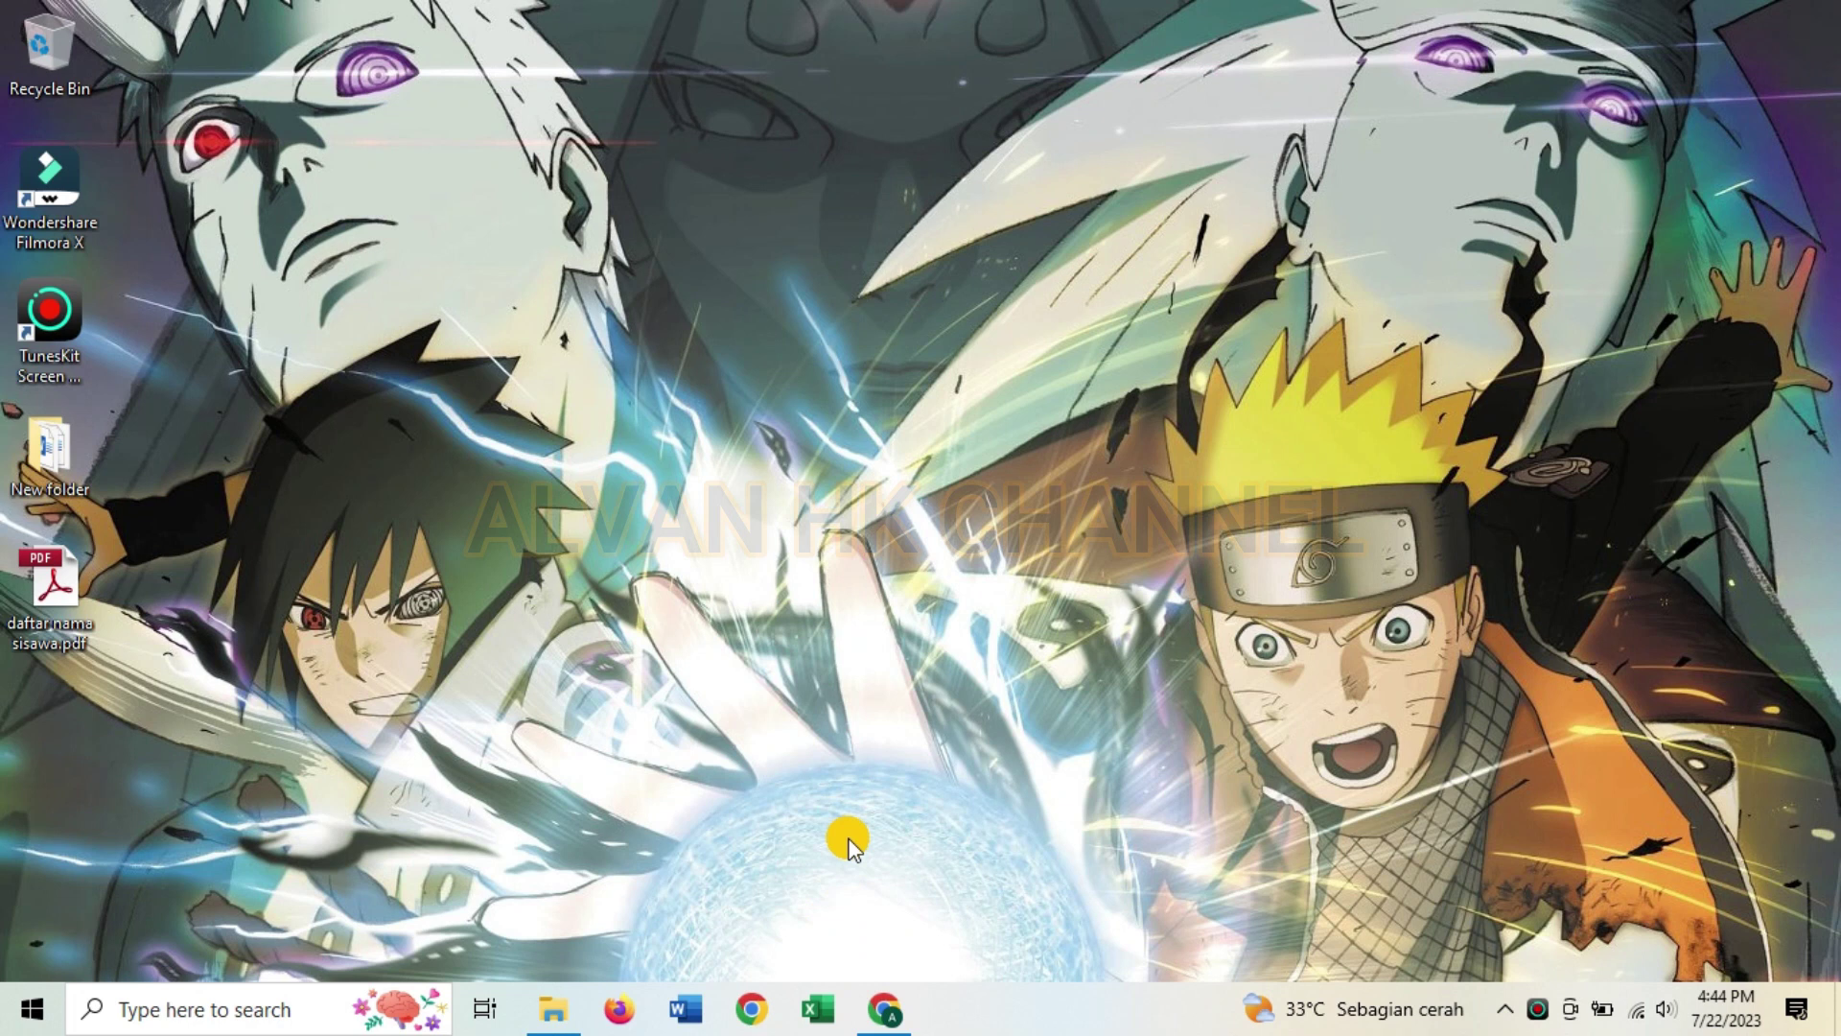
# Step: Open daftar nama sisawa.pdf and copy the whole NO-to-USIA student table
pyautogui.doubleClick(57, 602)
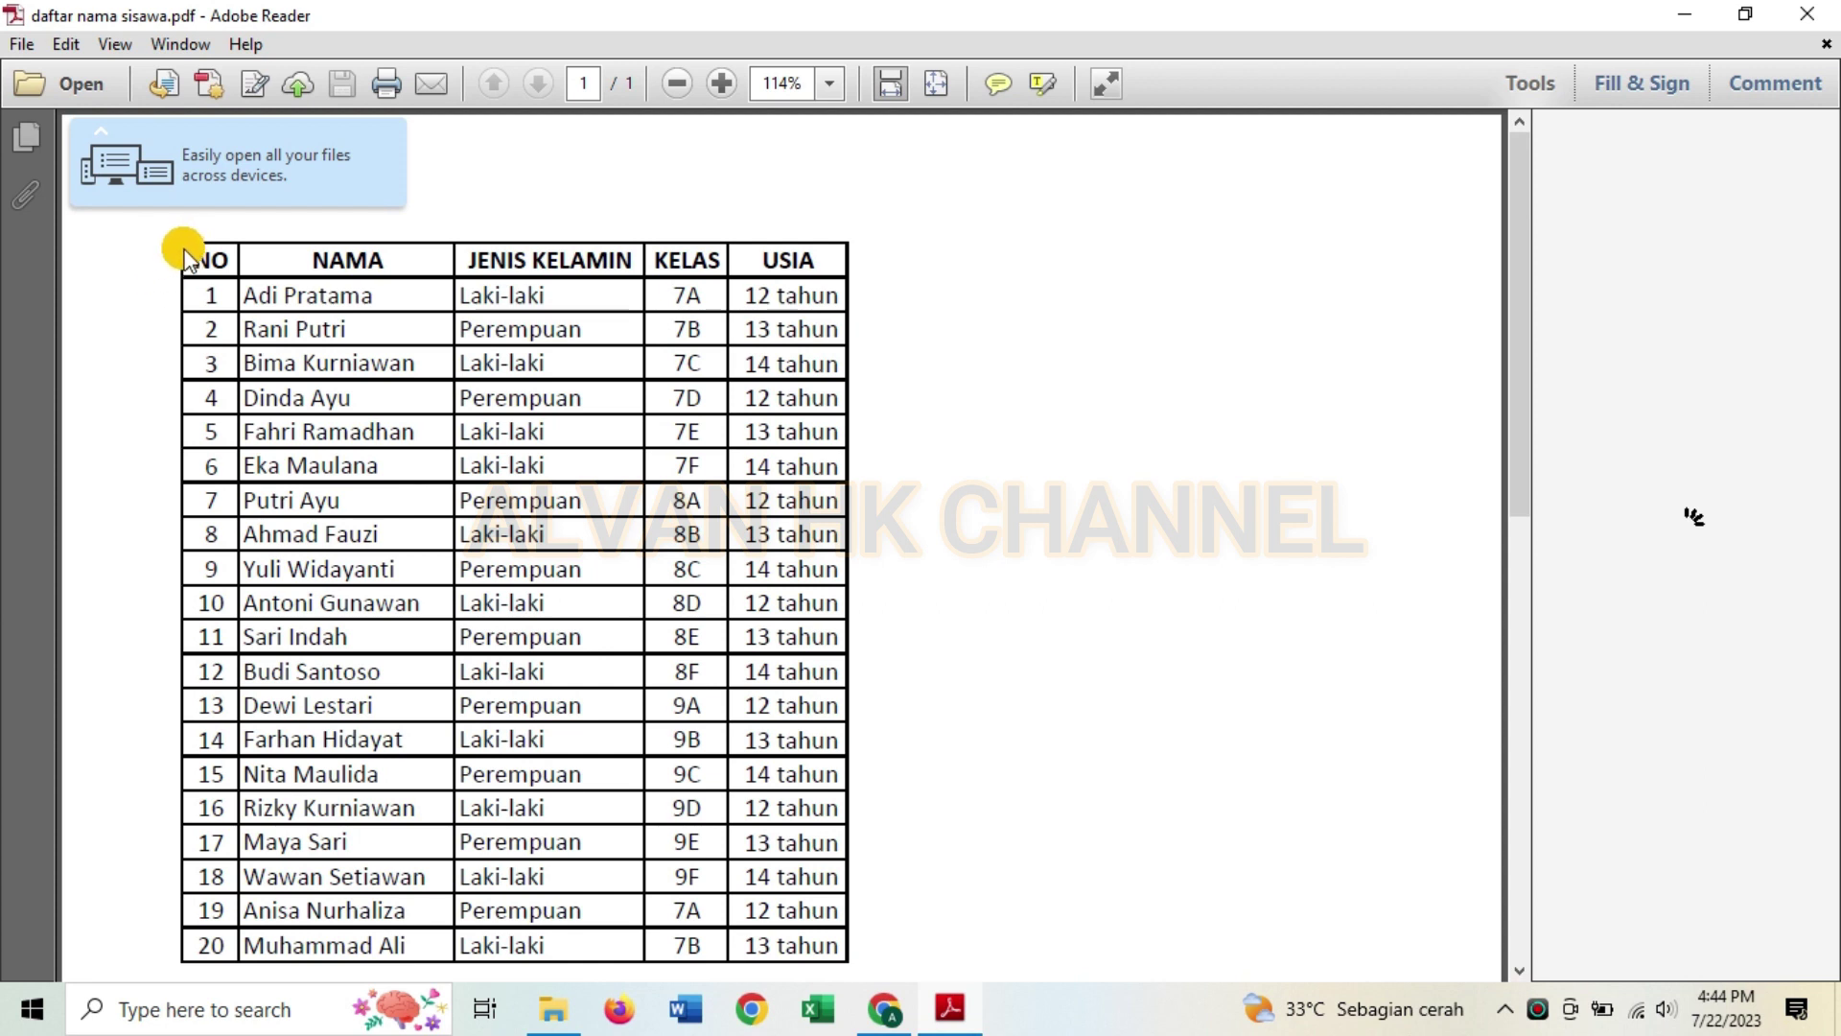
pyautogui.moveTo(172, 252); pyautogui.dragTo(824, 982)
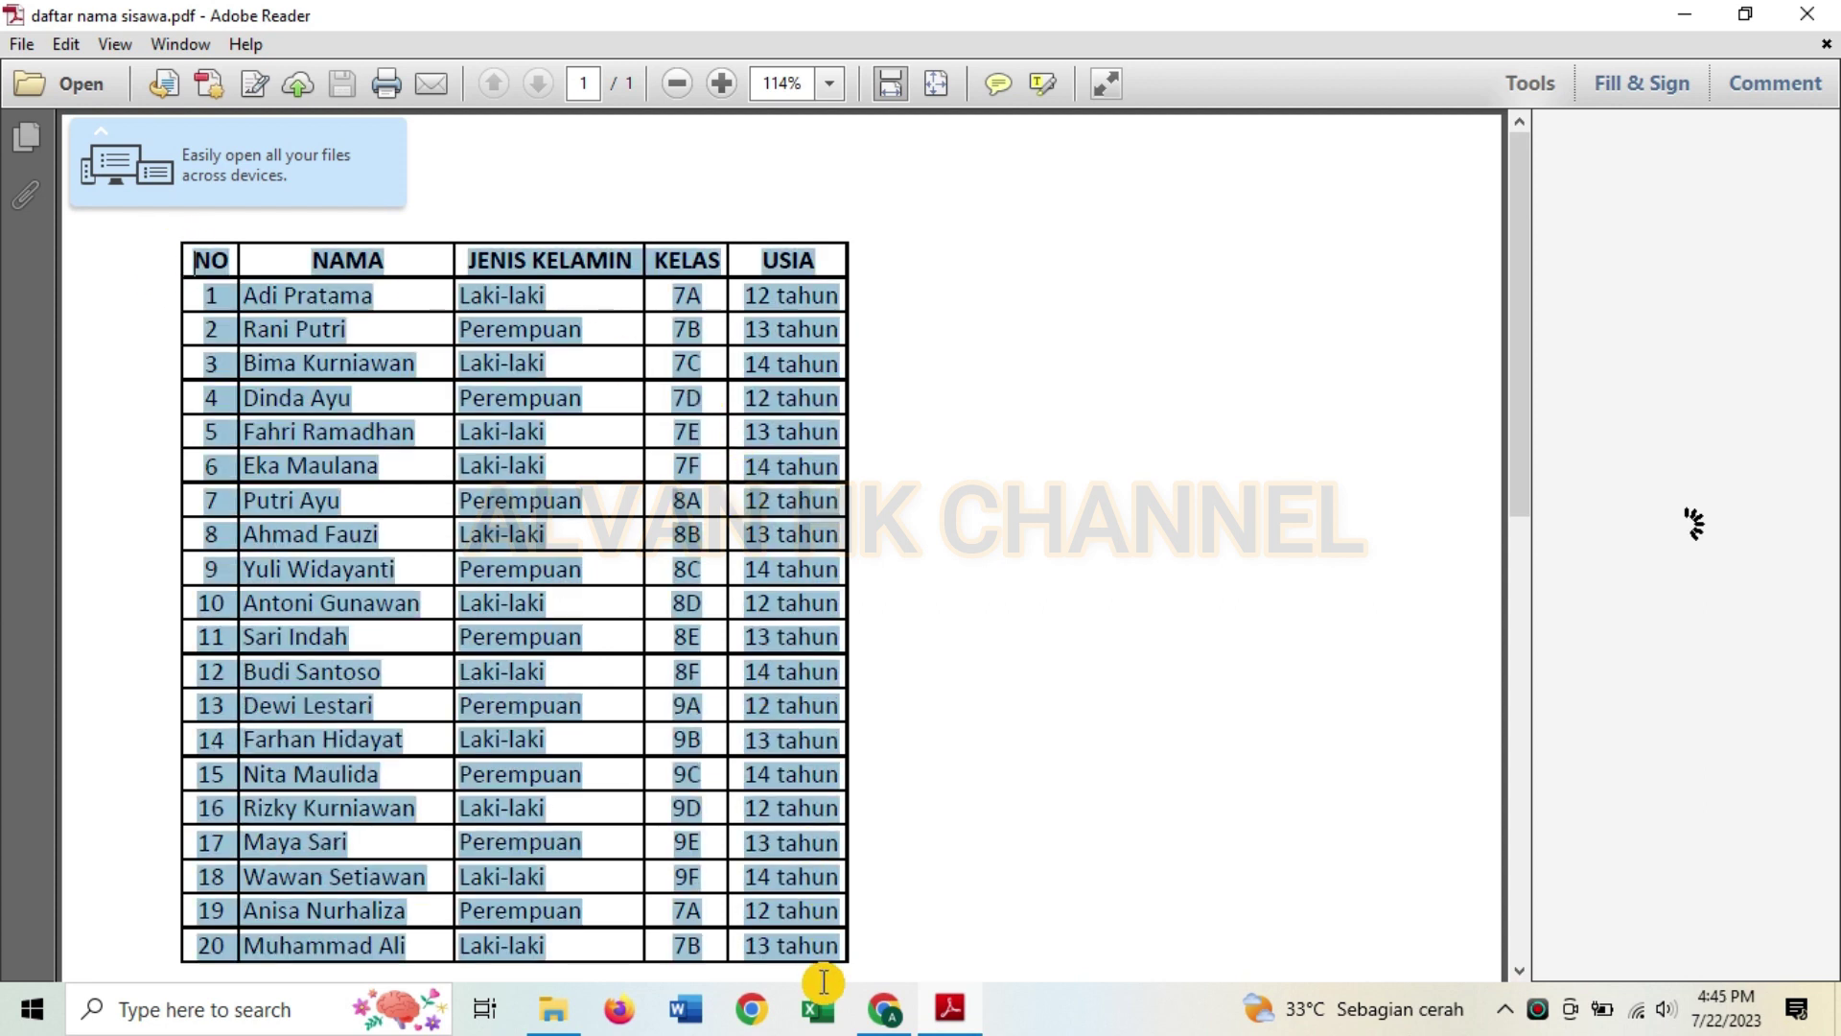
pyautogui.rightClick(764, 326)
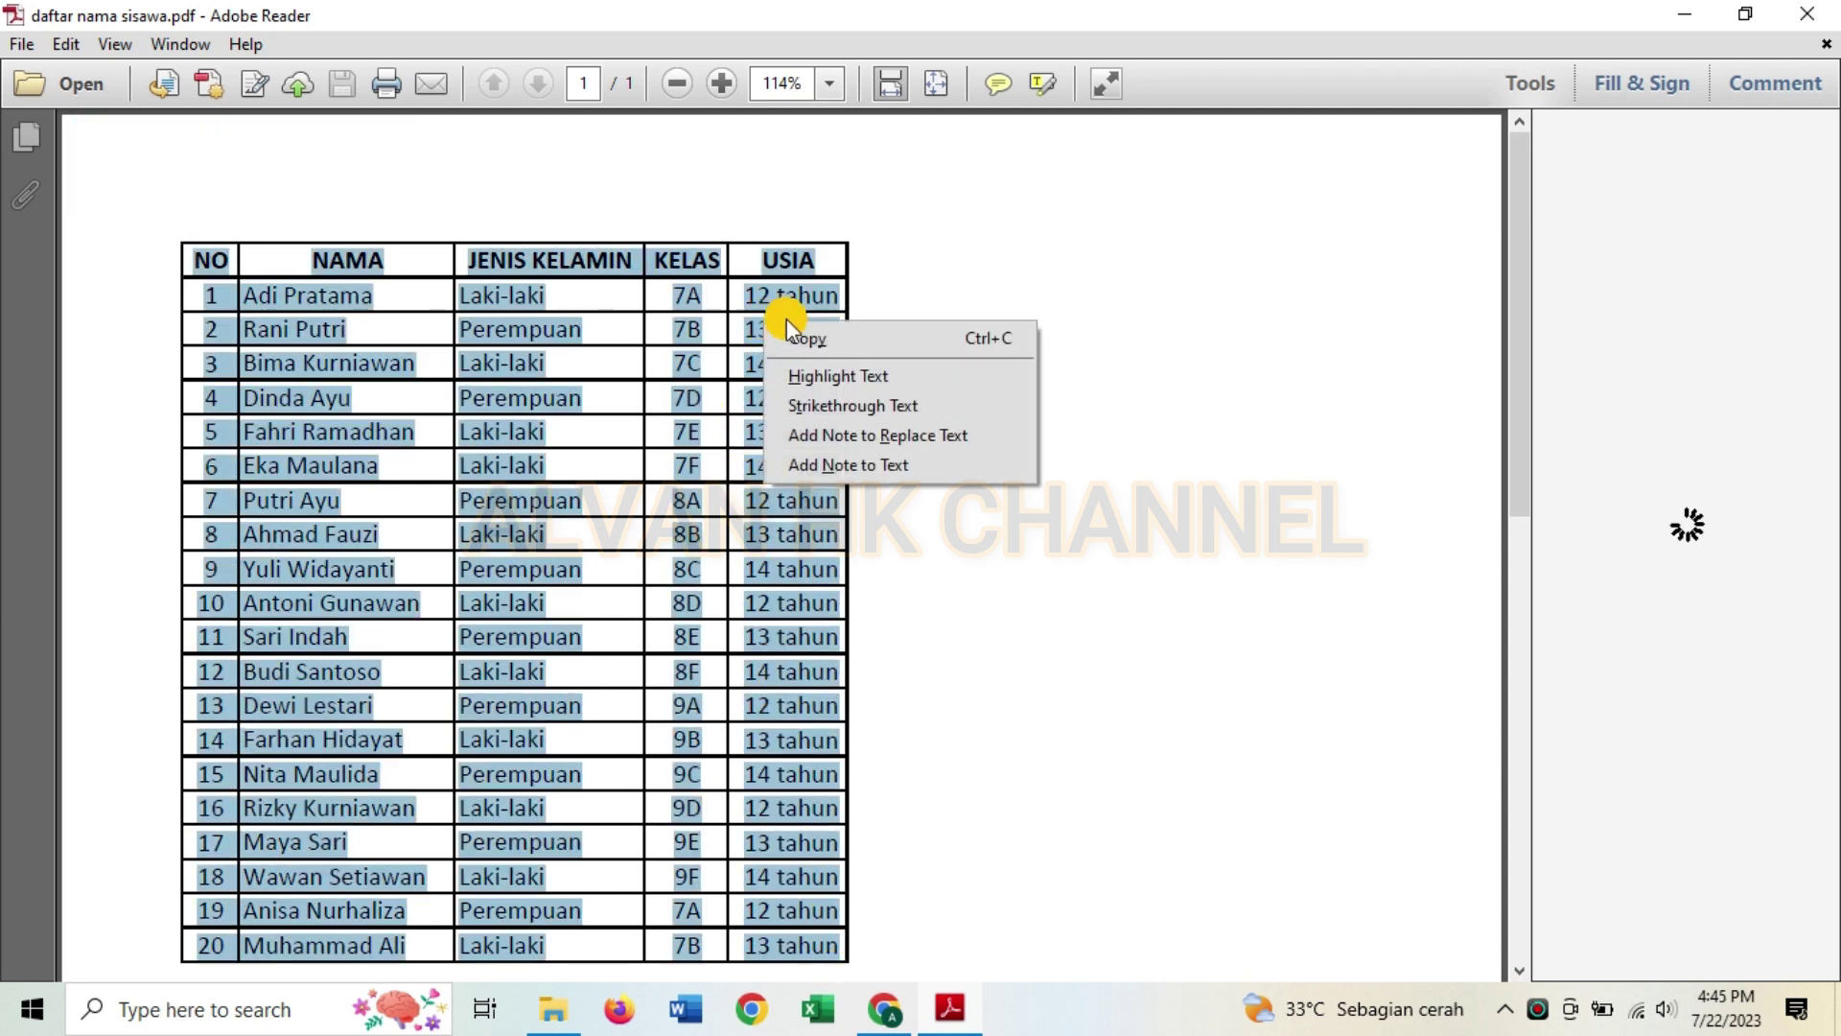
pyautogui.click(834, 338)
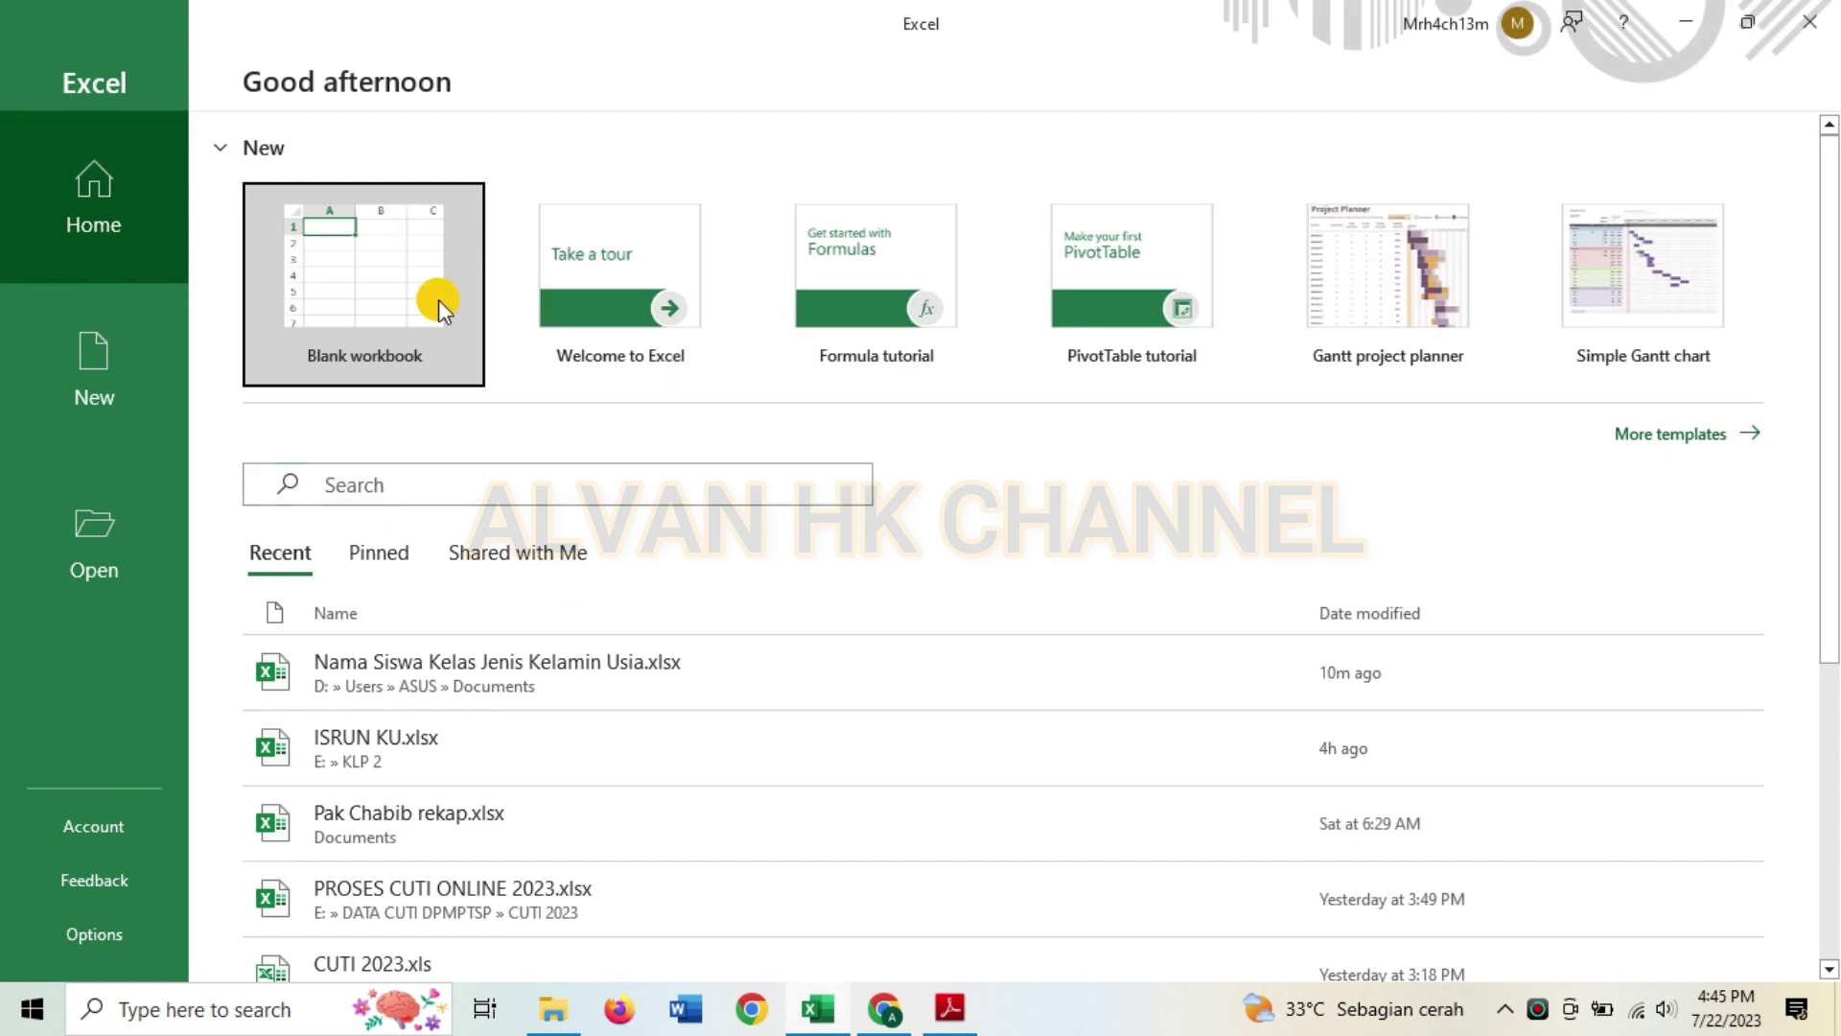
# Step: Create a blank workbook and paste the student list into A1 as text only
pyautogui.click(439, 307)
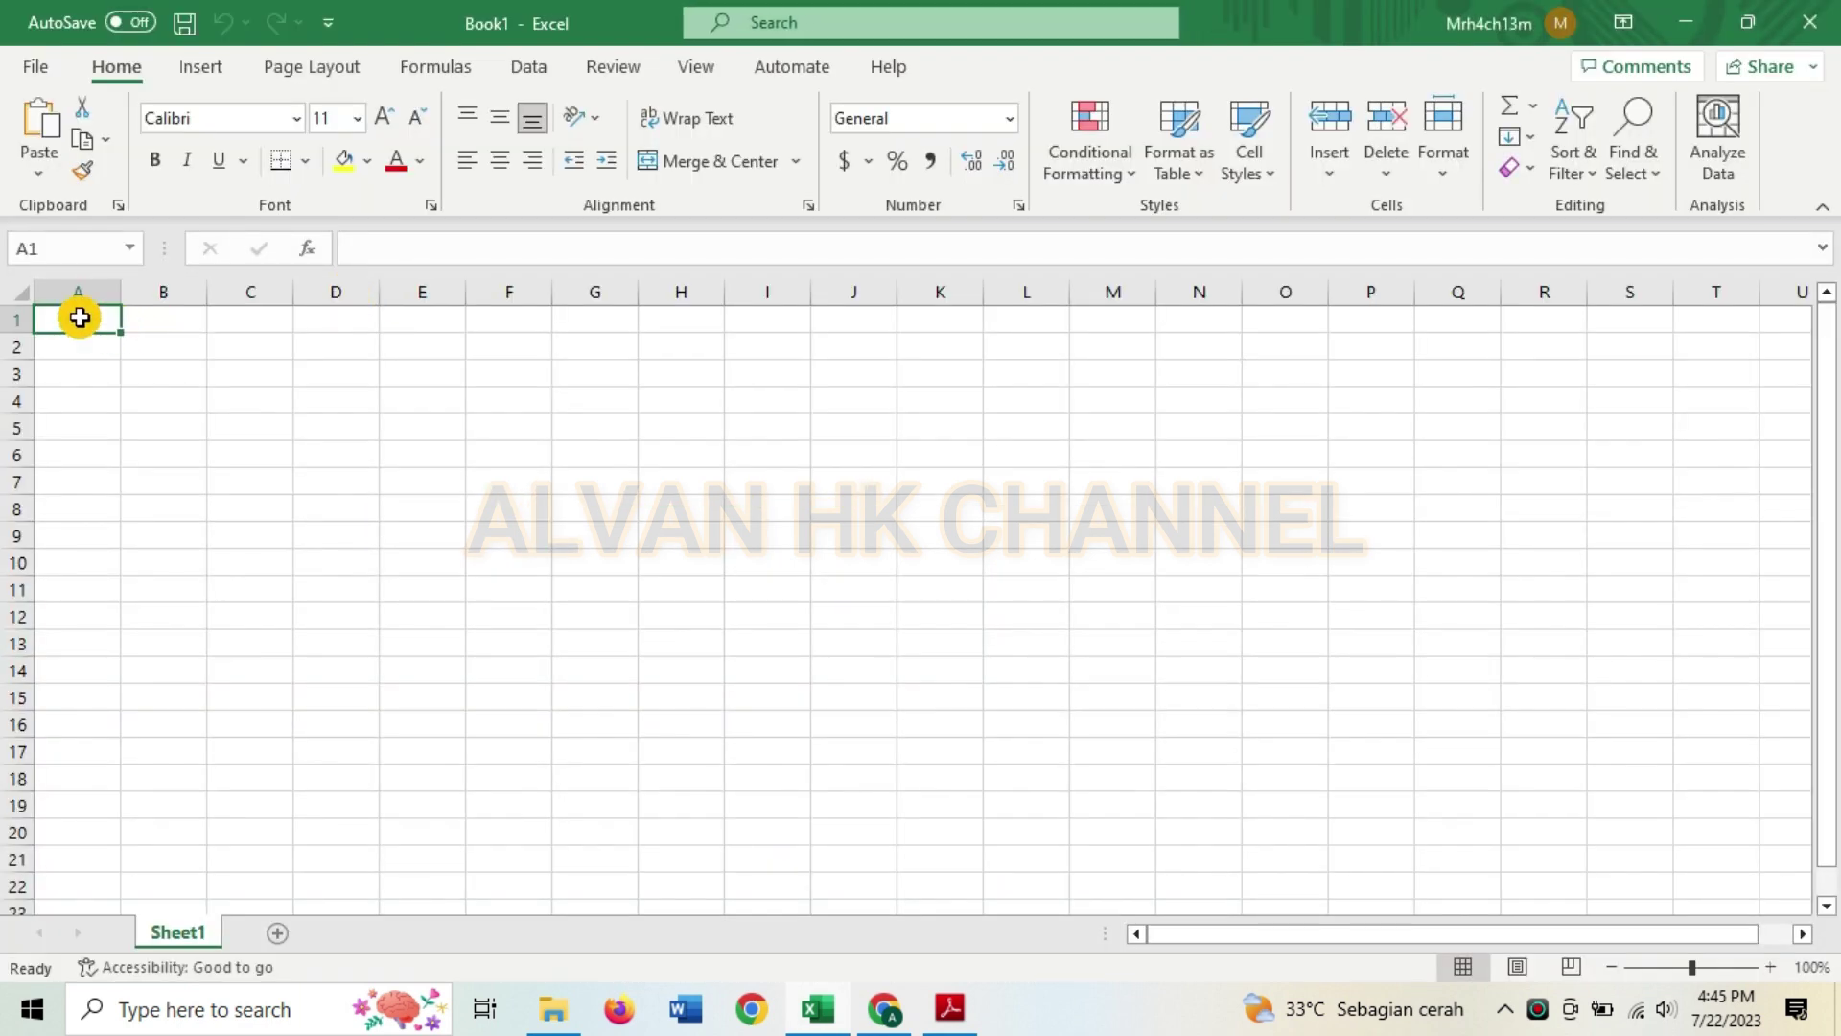
pyautogui.rightClick(80, 318)
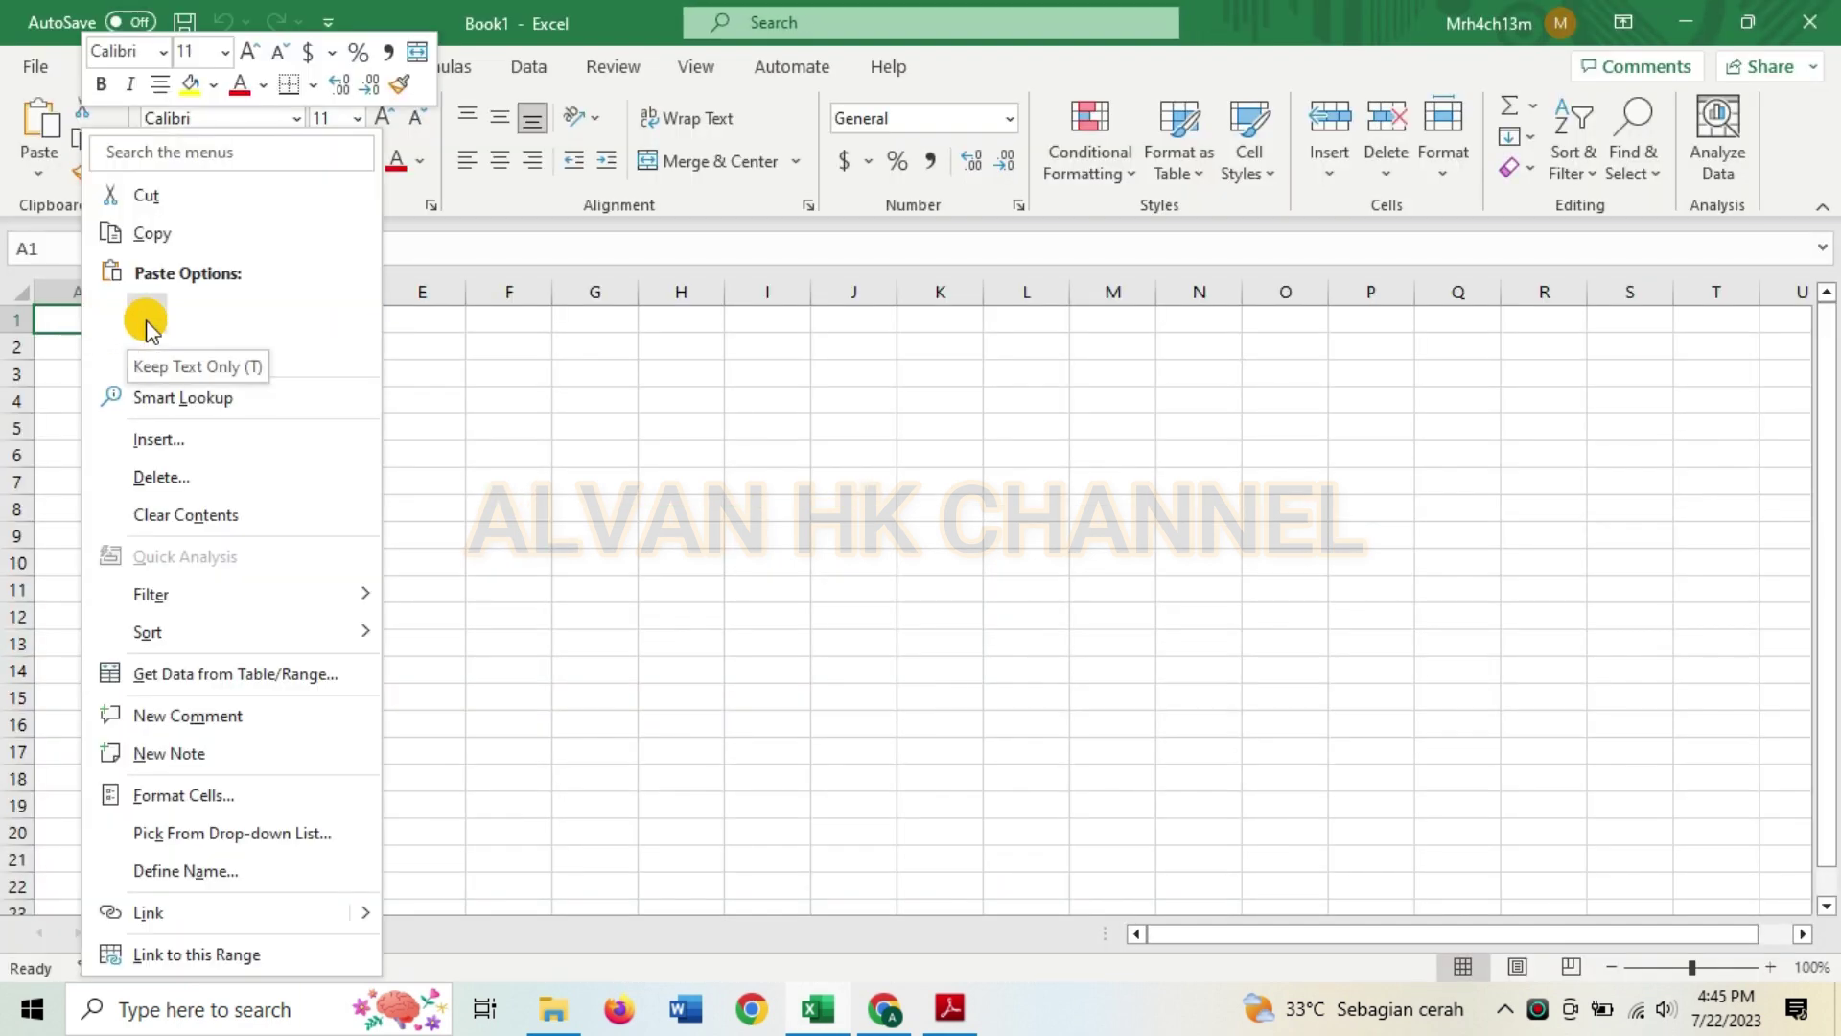
pyautogui.click(145, 318)
pyautogui.scroll(-1, 91, 424)
pyautogui.scroll(-3, 91, 427)
pyautogui.scroll(-1, 90, 431)
pyautogui.scroll(-4, 90, 437)
# Step: Delete the single-column pasted list so Sheet1 is empty again
pyautogui.scroll(4, 90, 442)
pyautogui.scroll(4, 90, 442)
pyautogui.scroll(1, 91, 442)
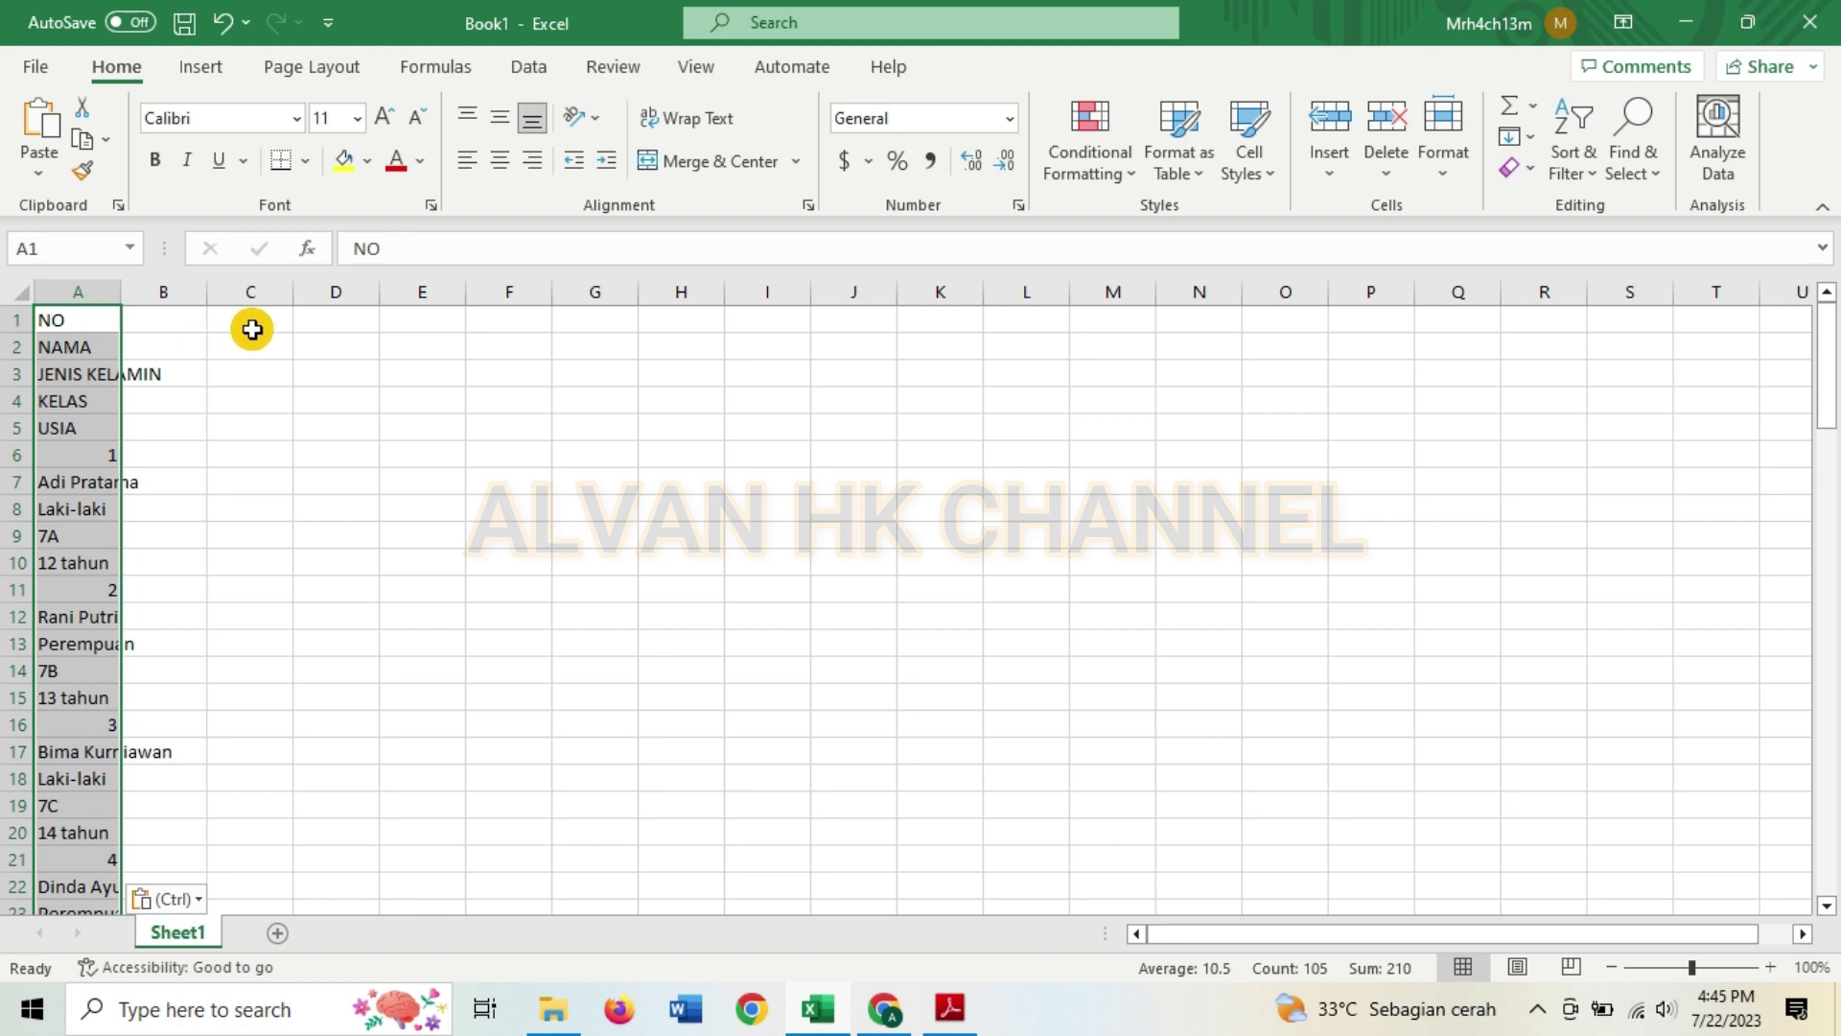
pyautogui.press('Delete')
pyautogui.click(1234, 457)
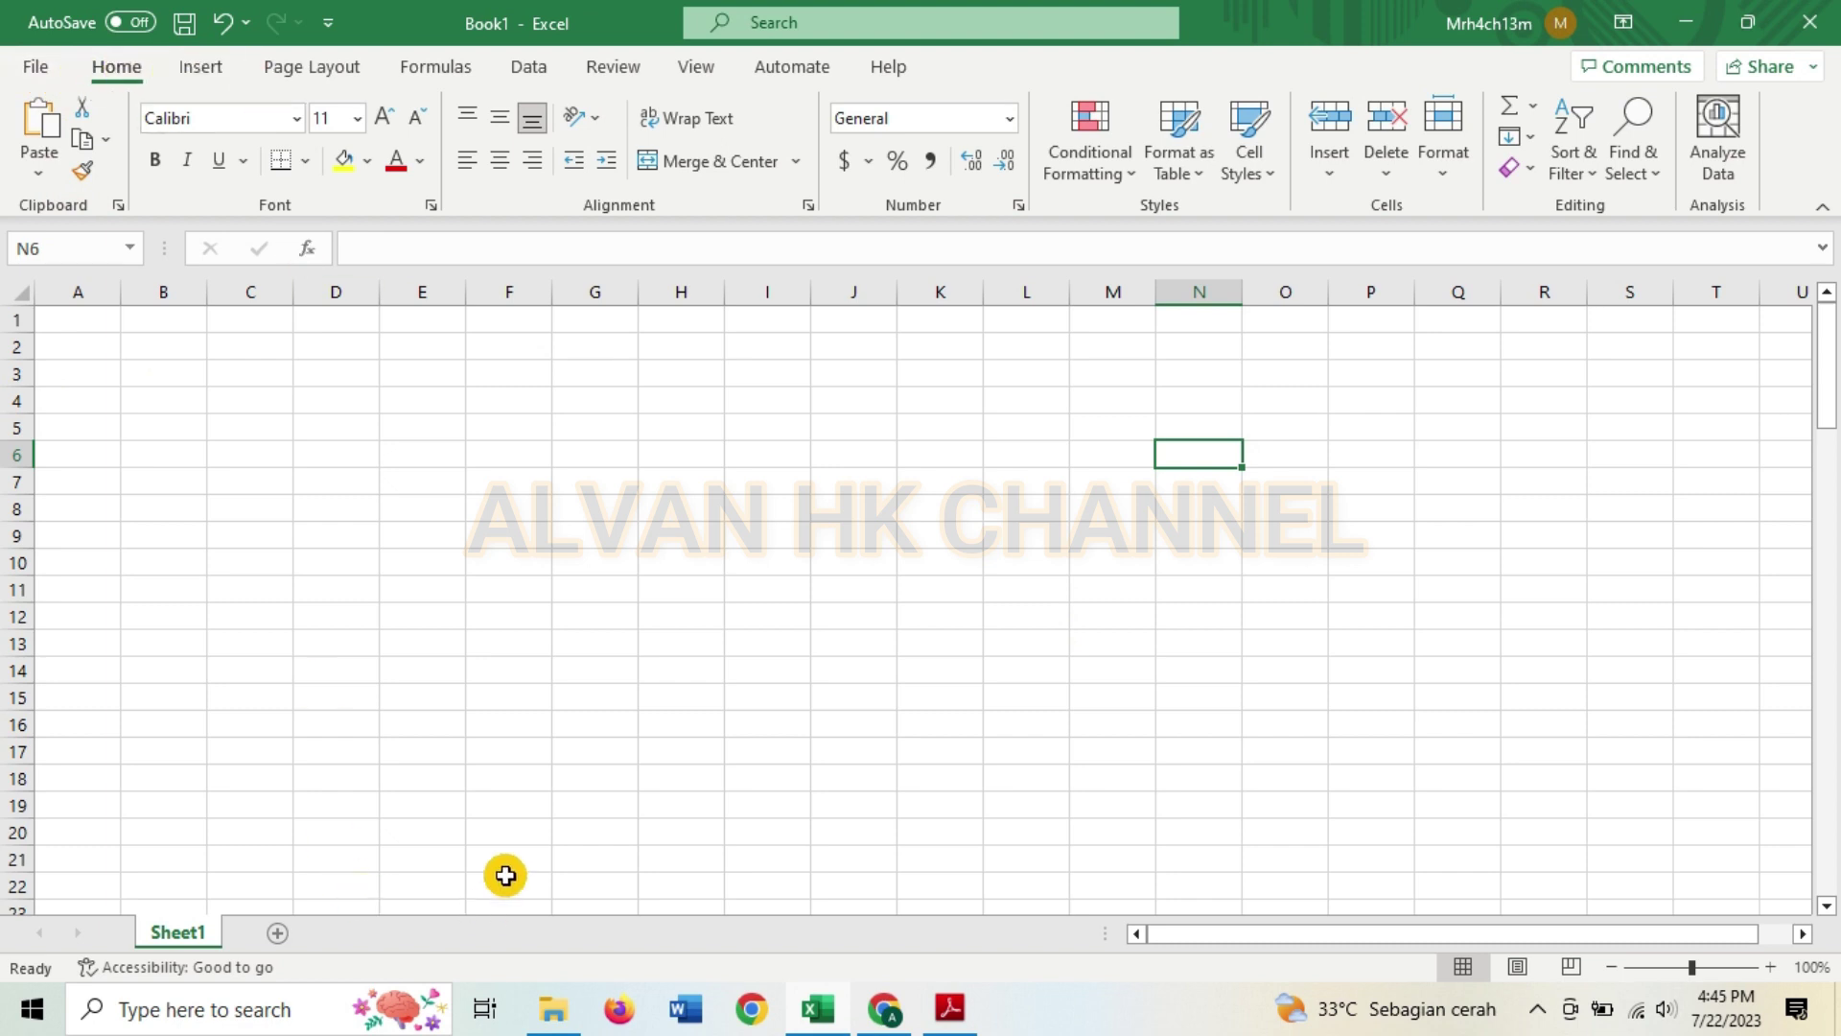
# Step: Import daftar nama sisawa.pdf from the Desktop via Get Data > From File > From PDF
pyautogui.click(532, 67)
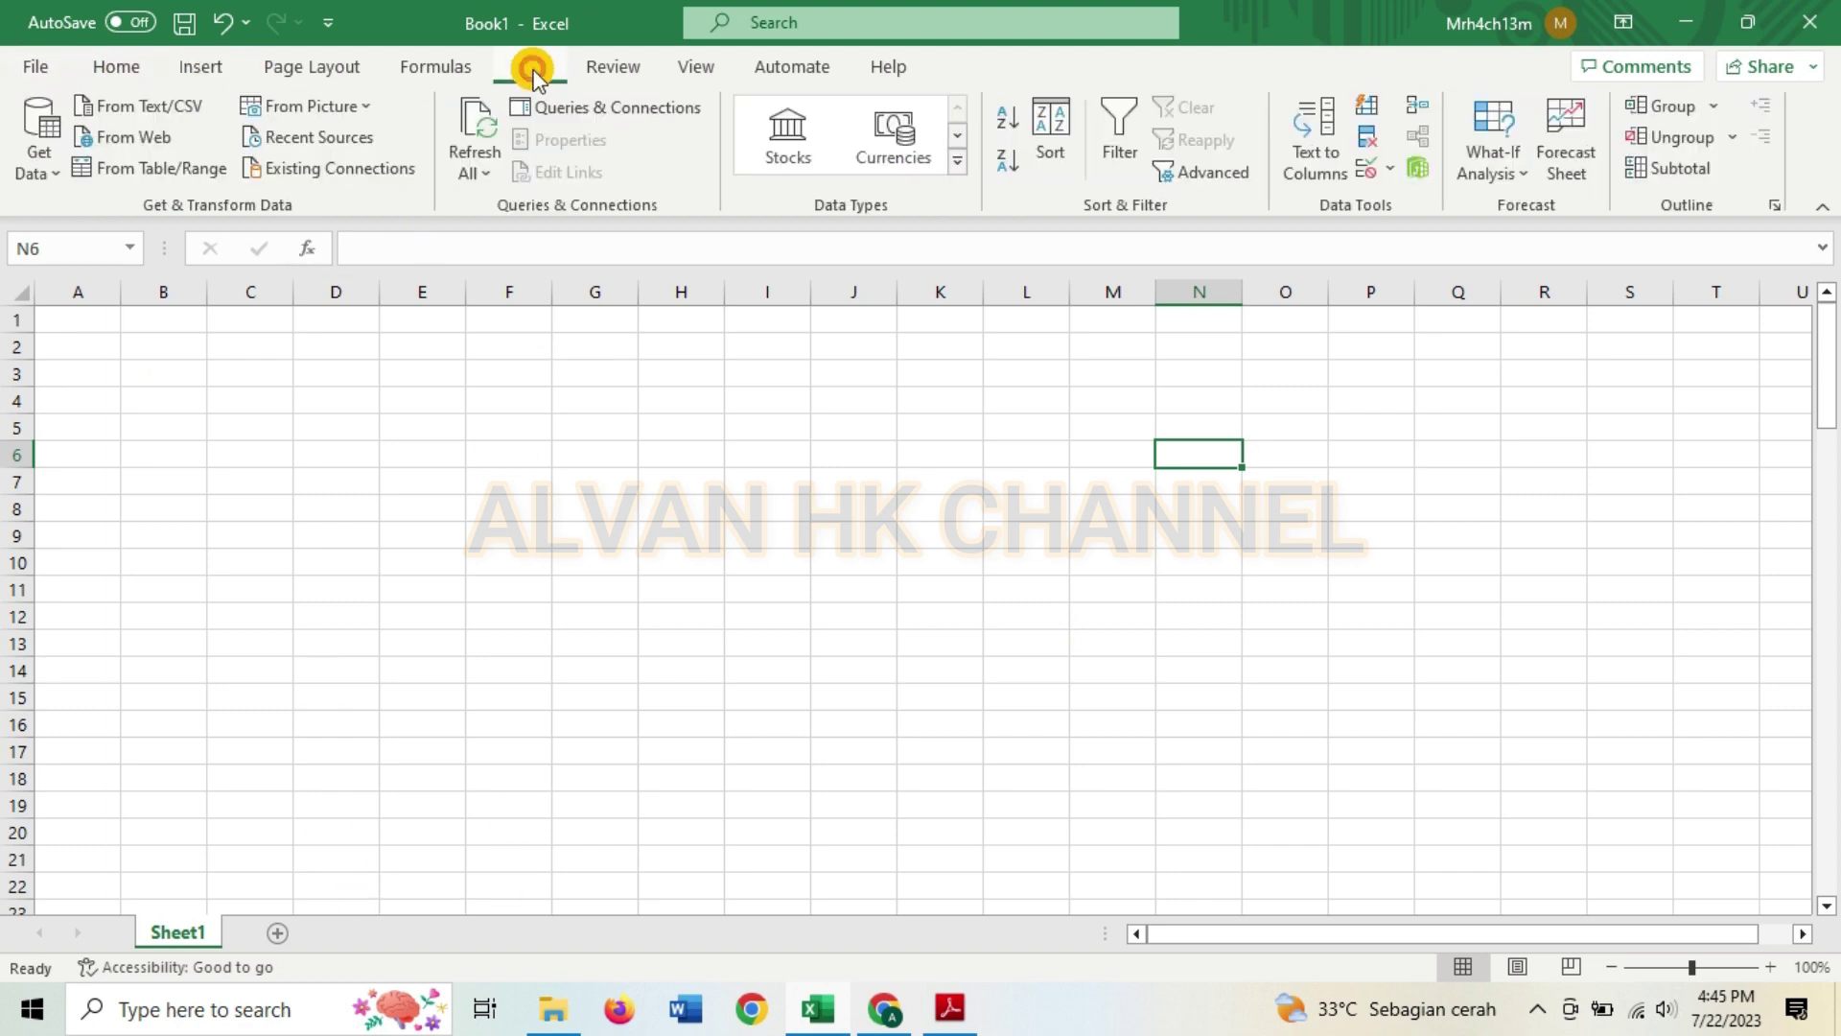
pyautogui.click(21, 176)
pyautogui.moveTo(123, 222)
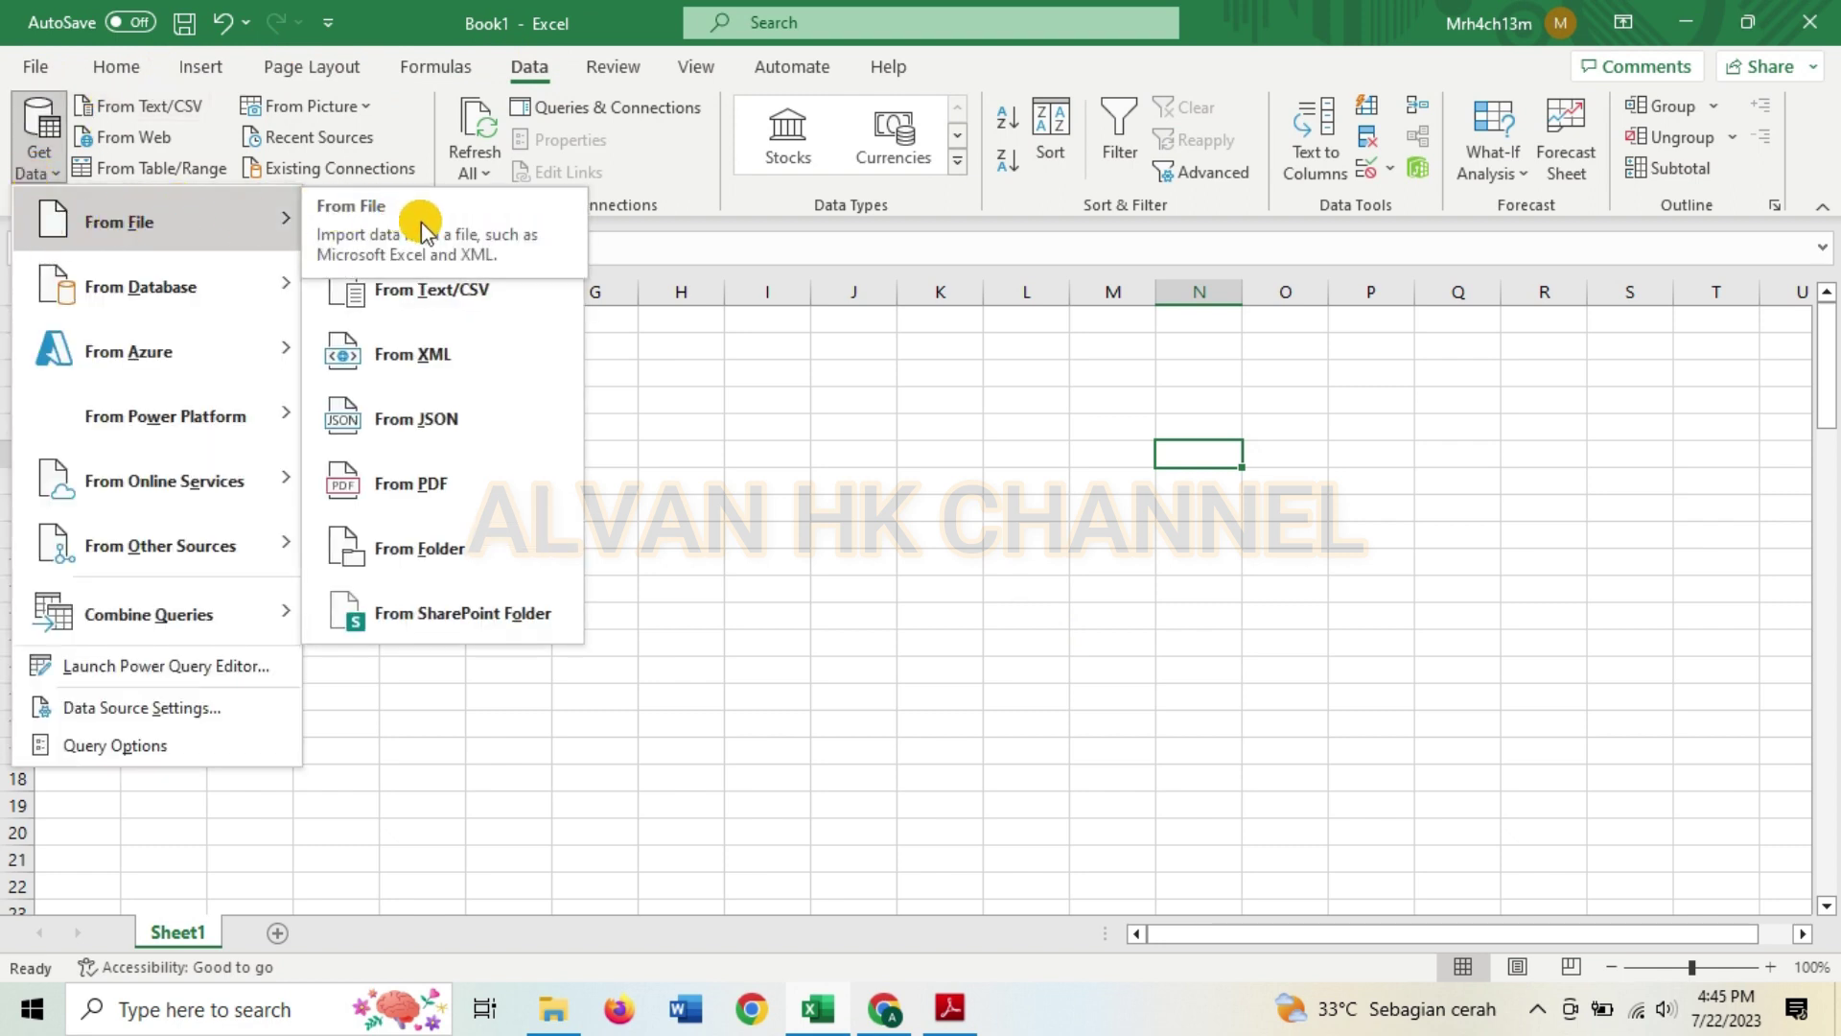
pyautogui.click(469, 488)
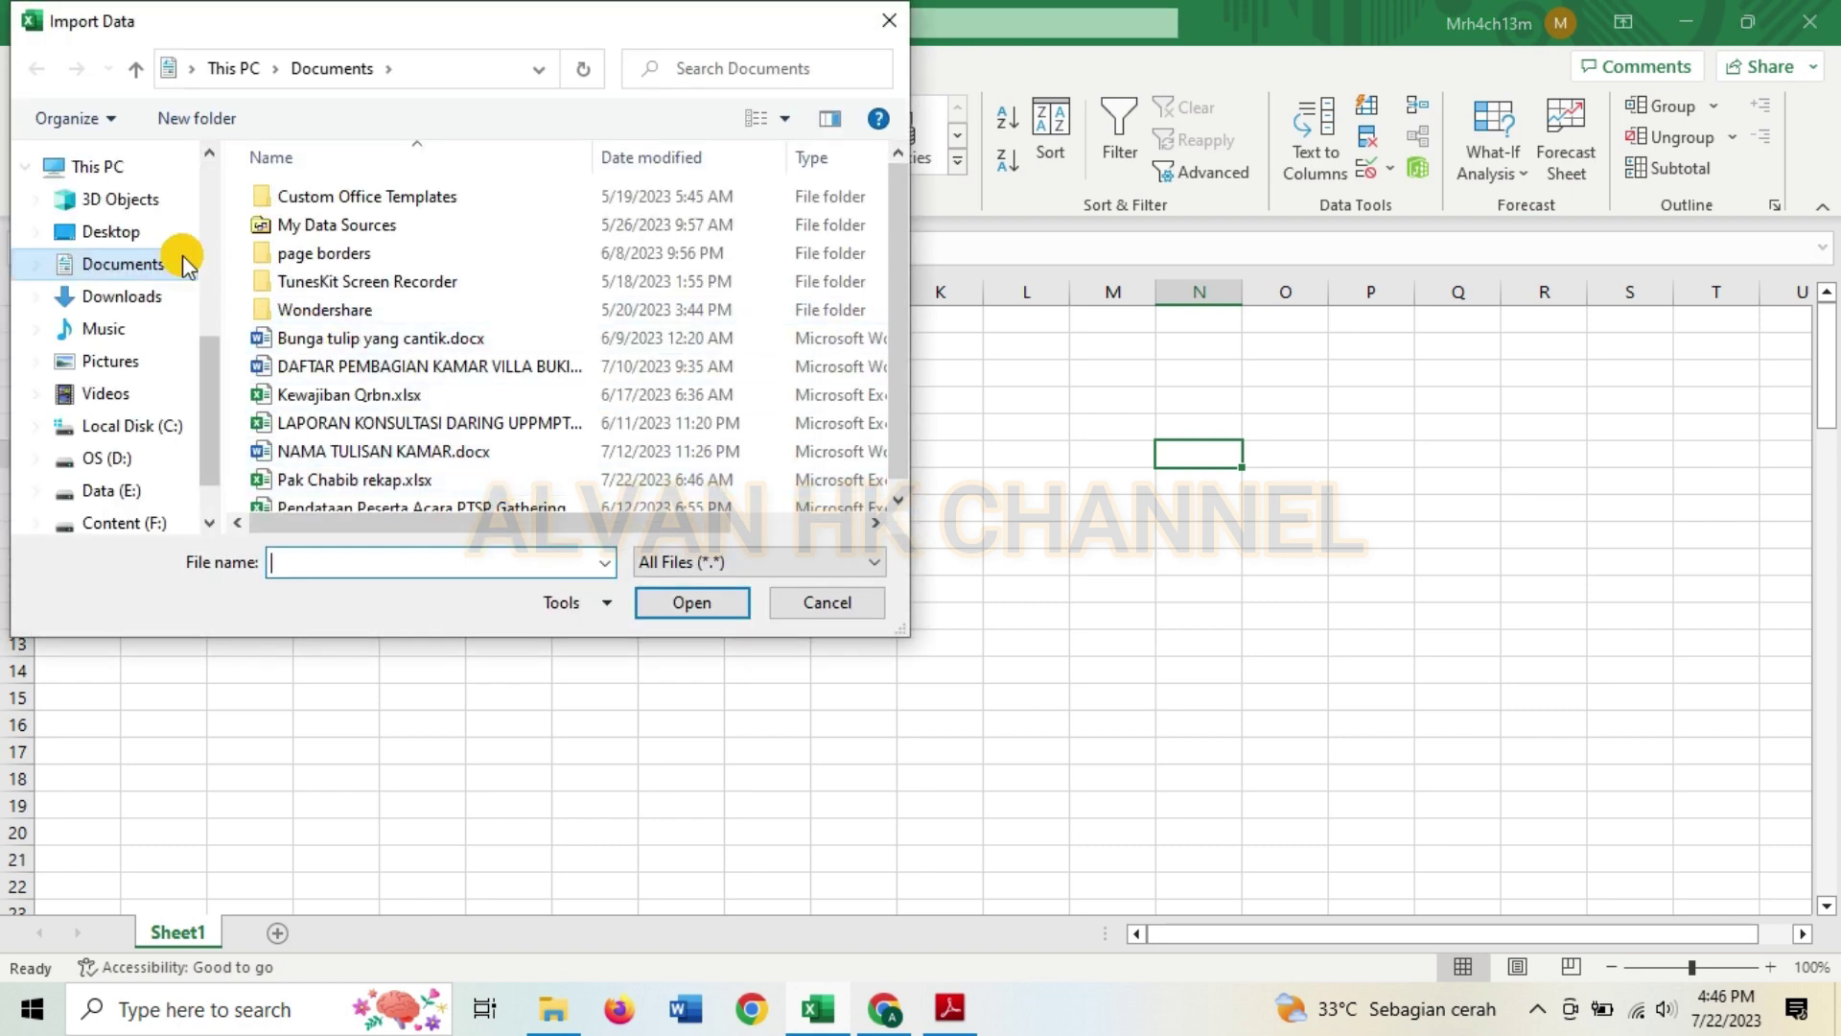
pyautogui.click(152, 233)
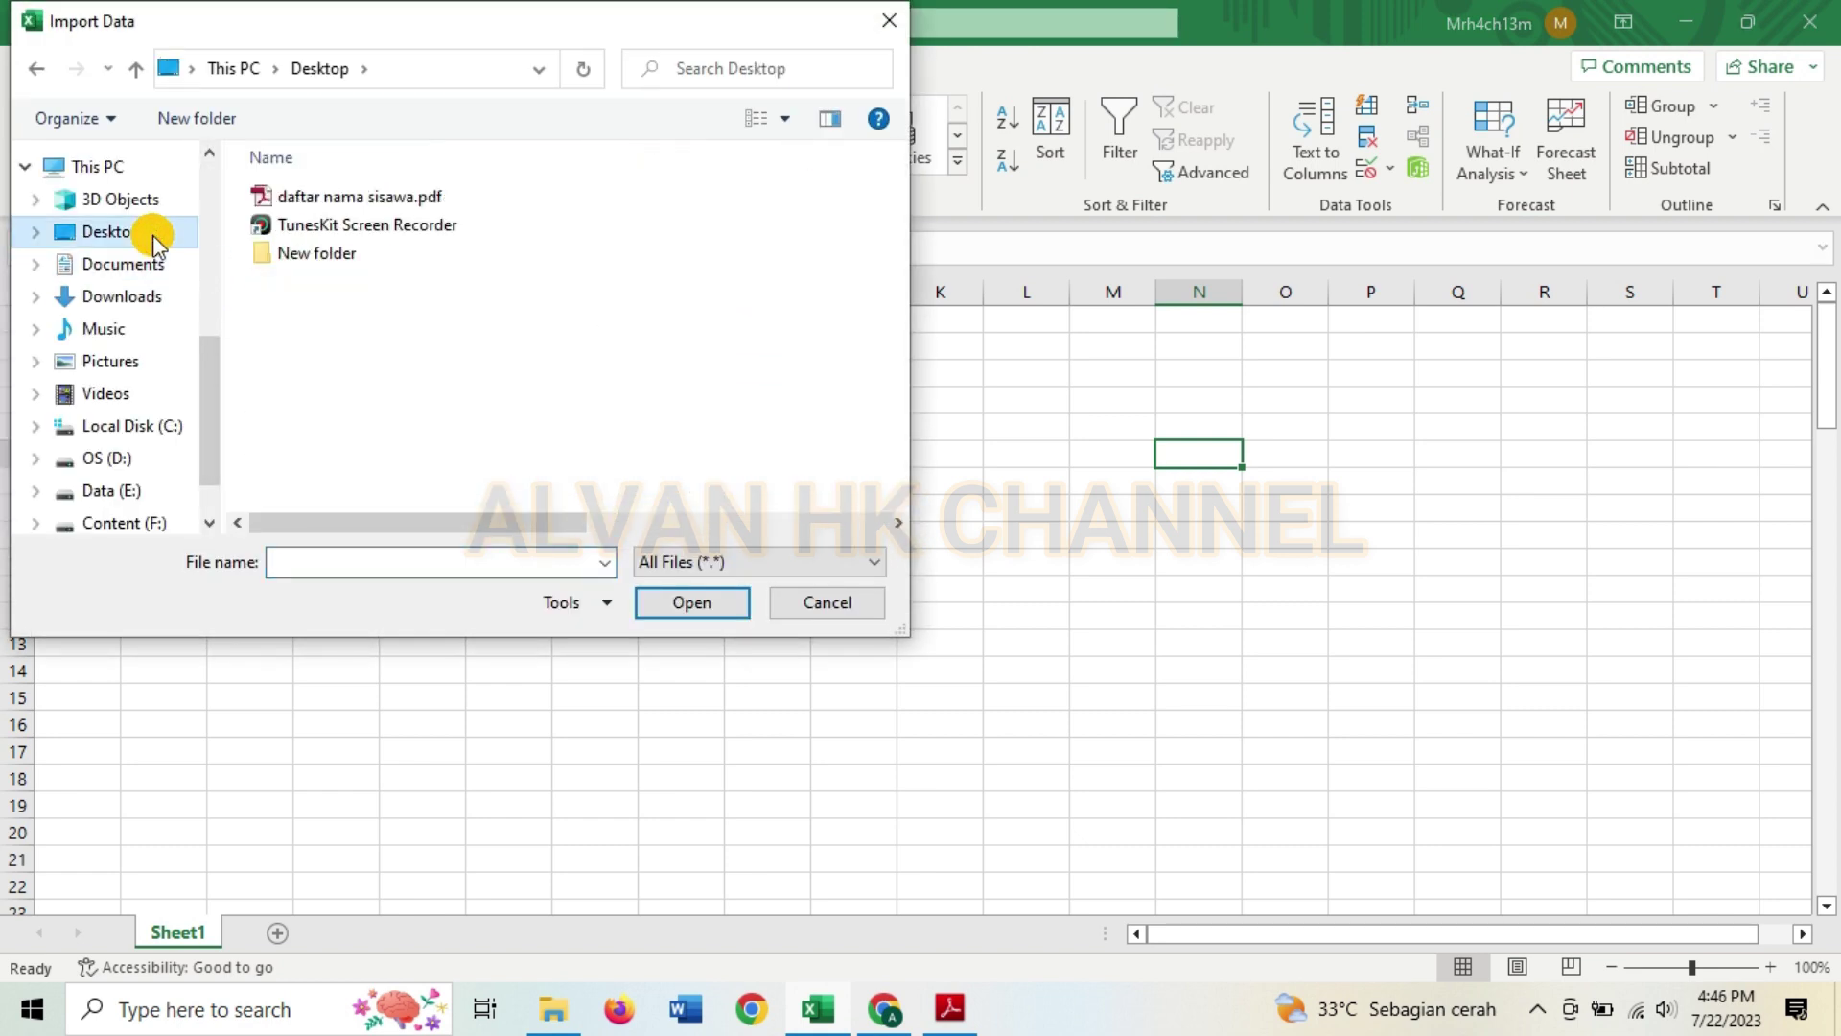
pyautogui.click(388, 205)
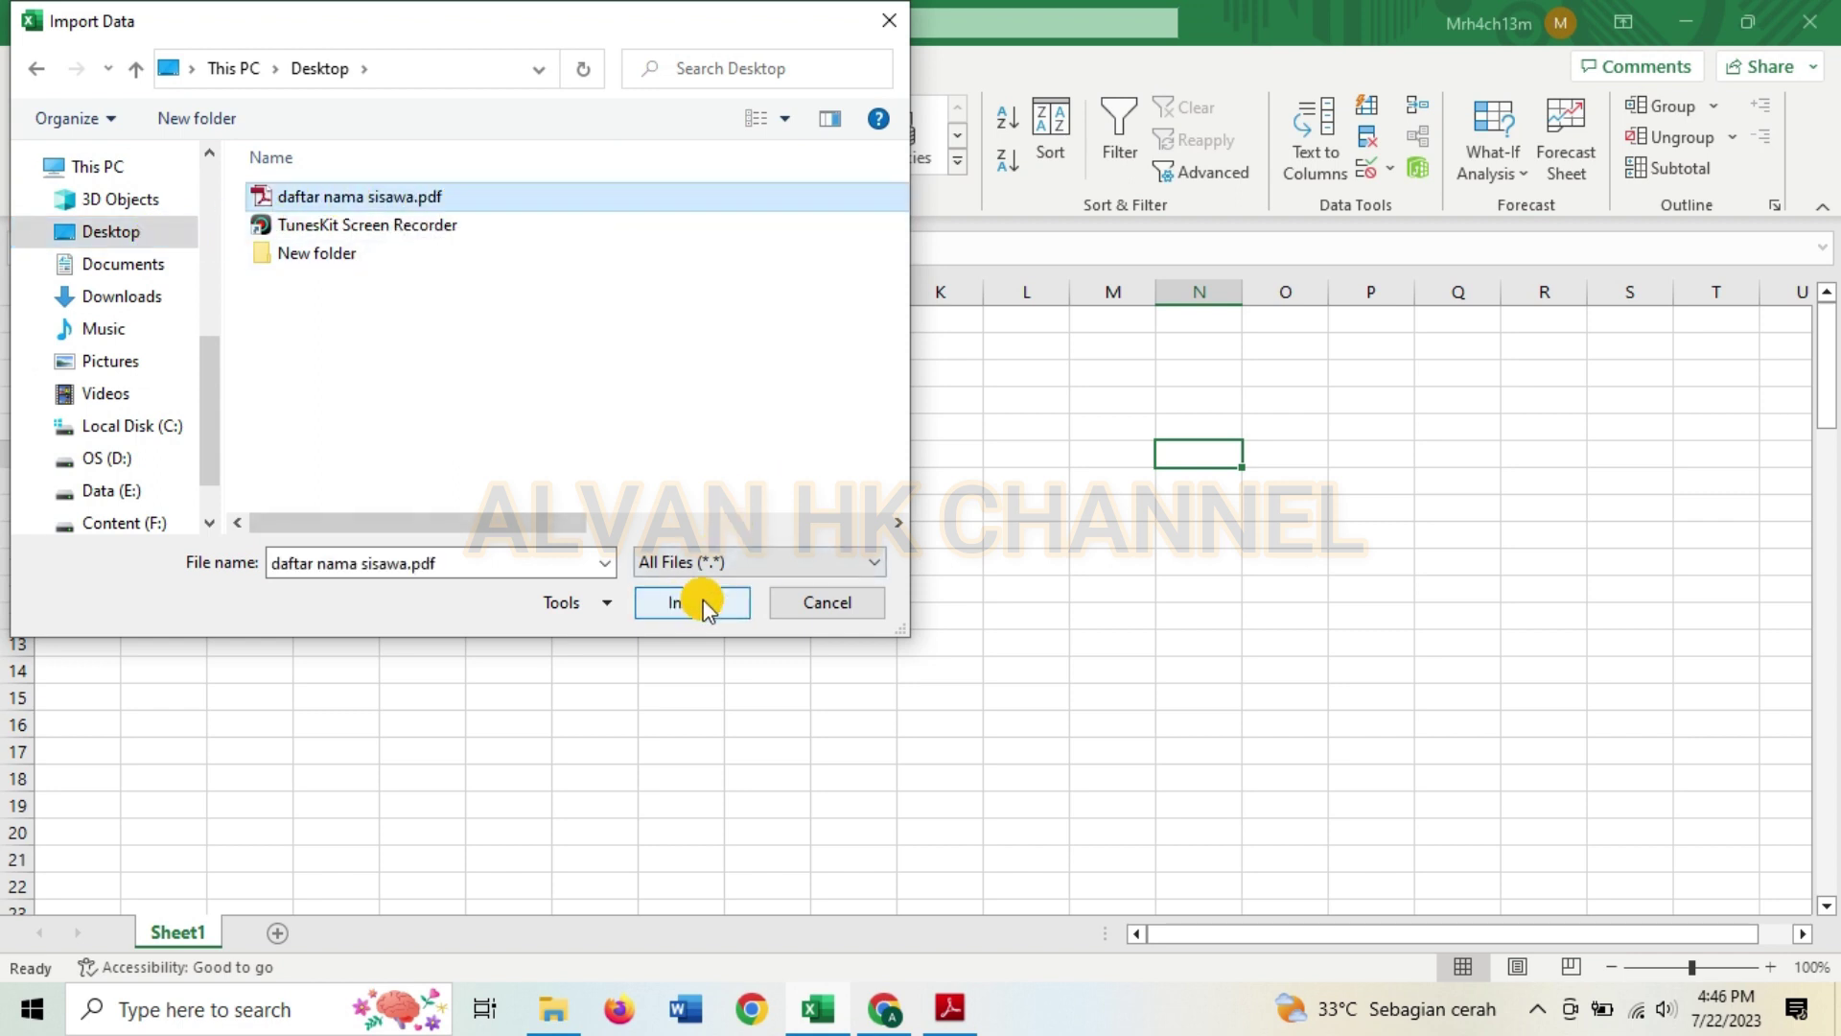
pyautogui.click(700, 603)
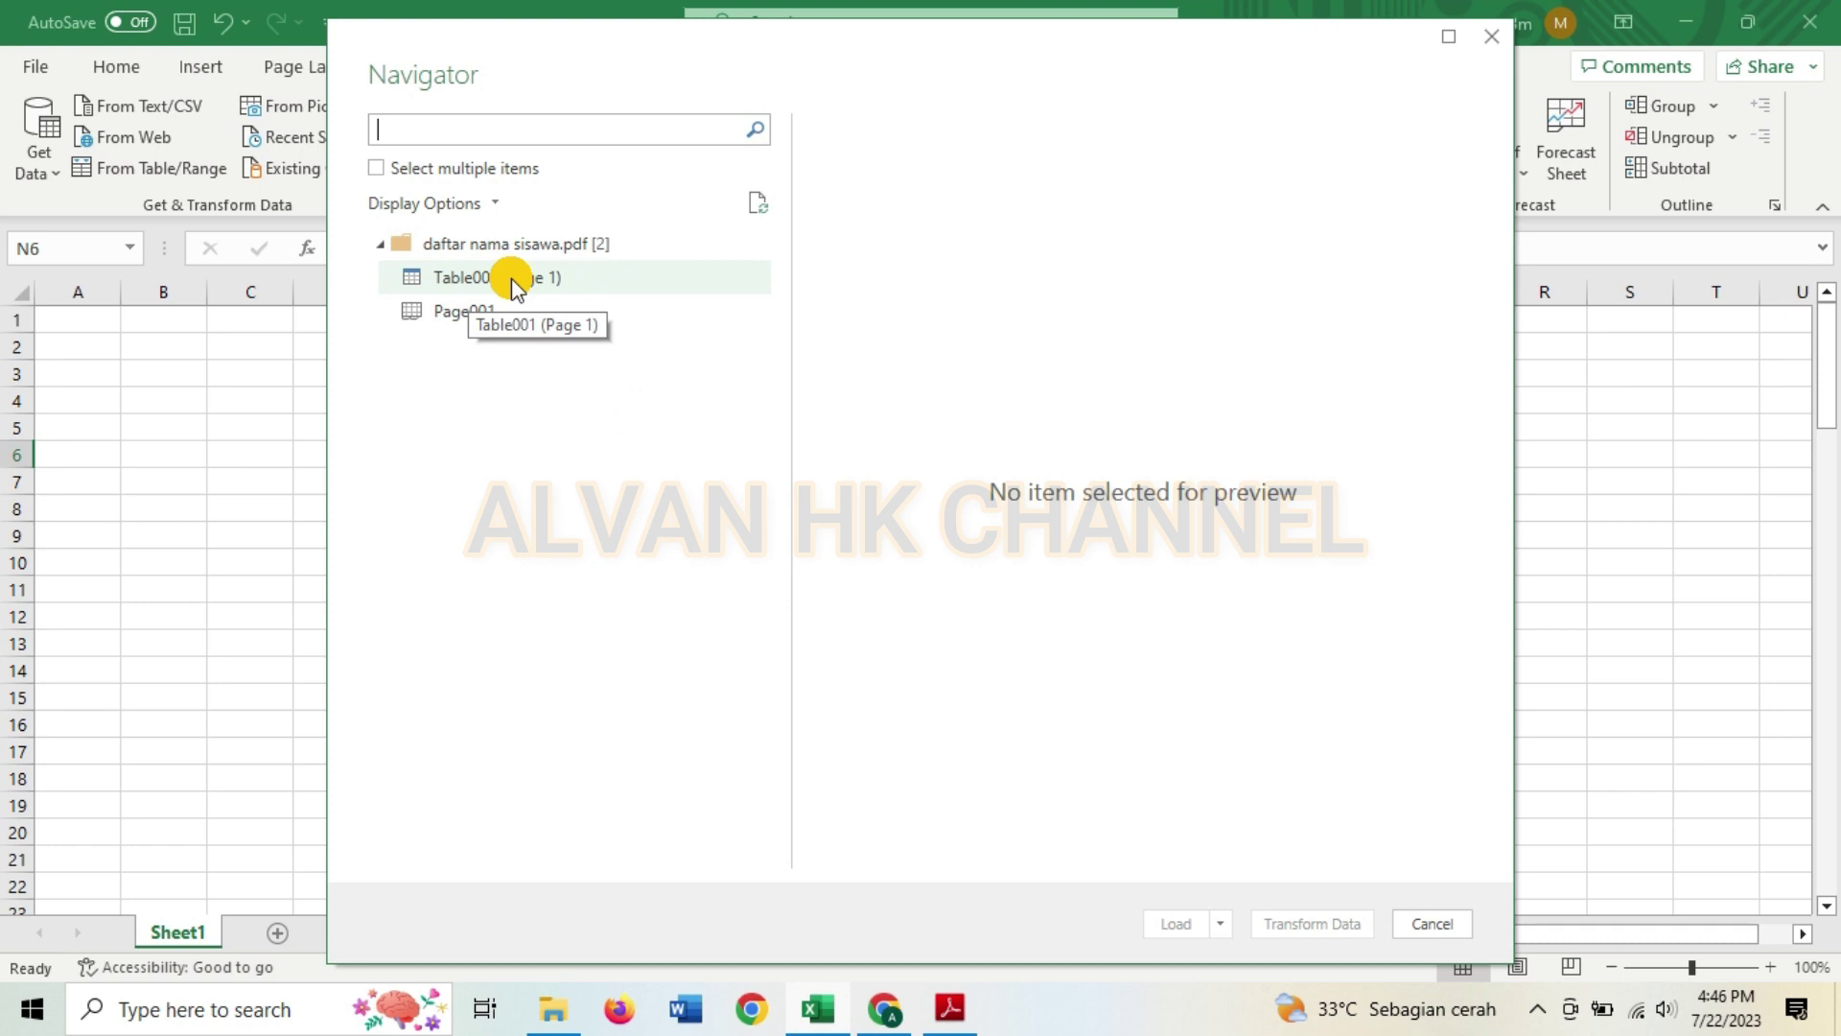
# Step: Preview Table001 (Page 1), open it in Power Query, and load it into a new sheet
pyautogui.click(510, 279)
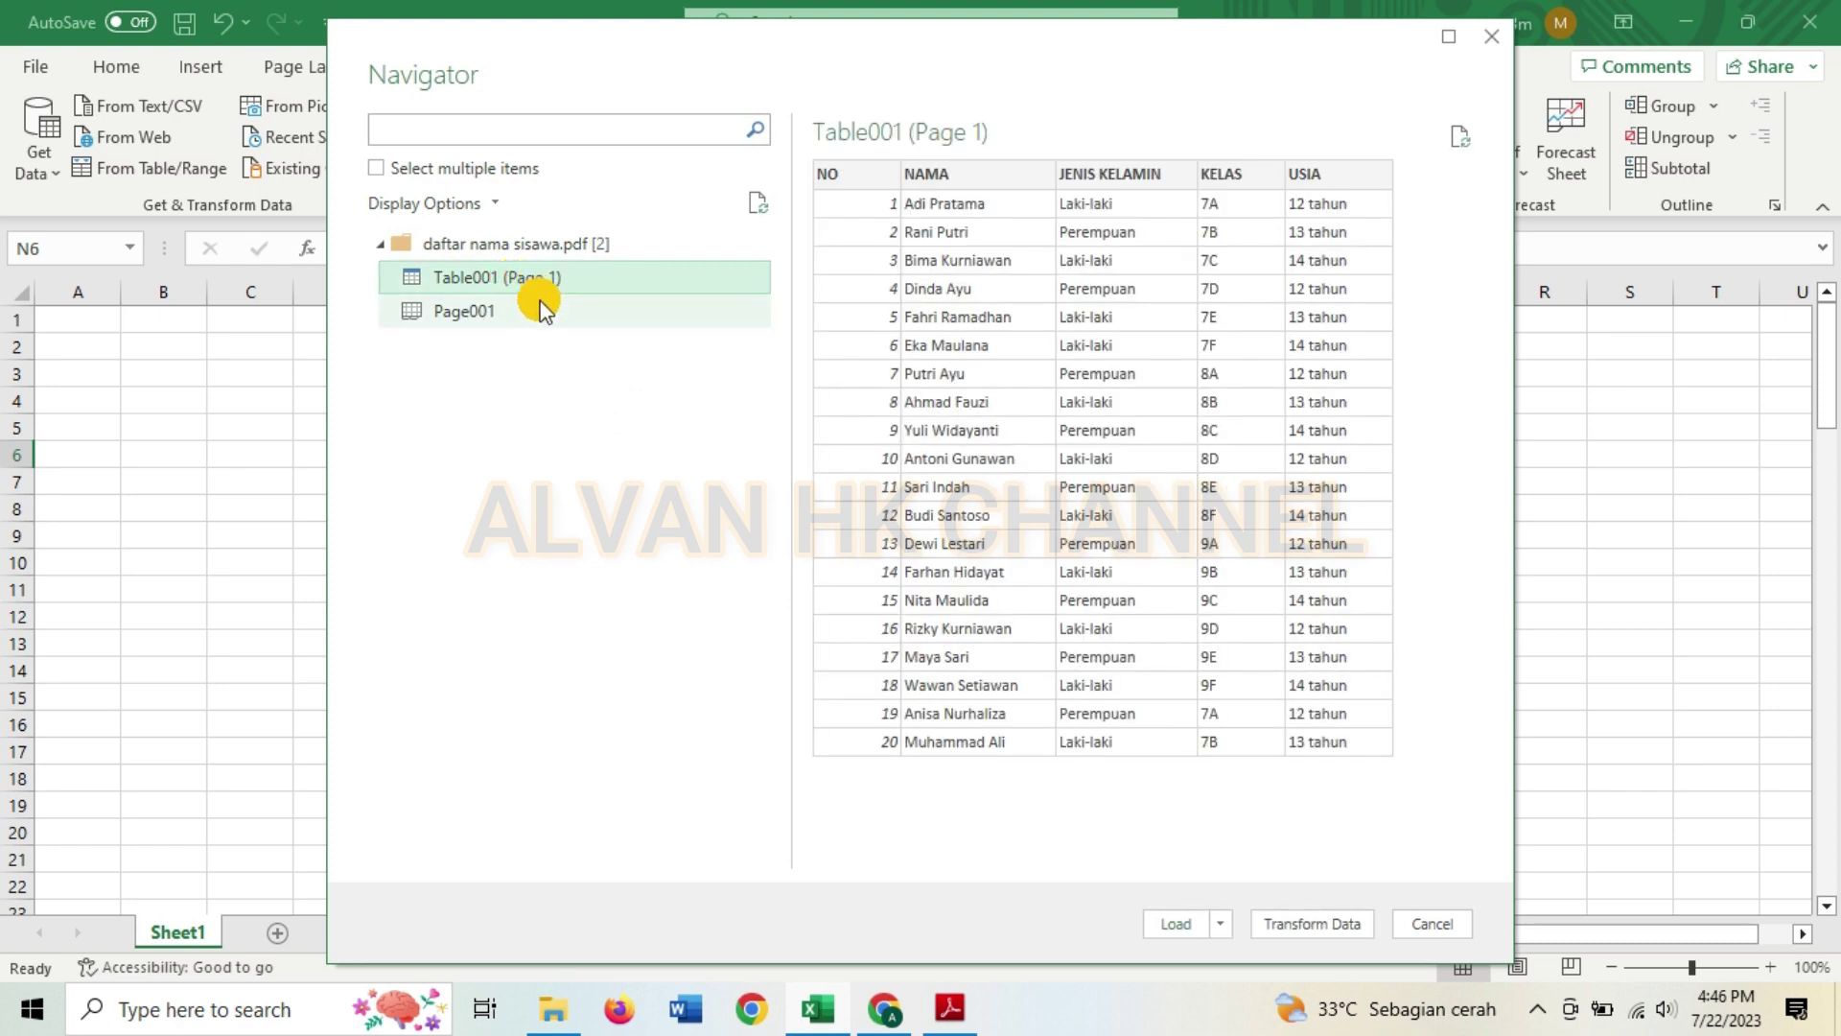
pyautogui.click(1319, 924)
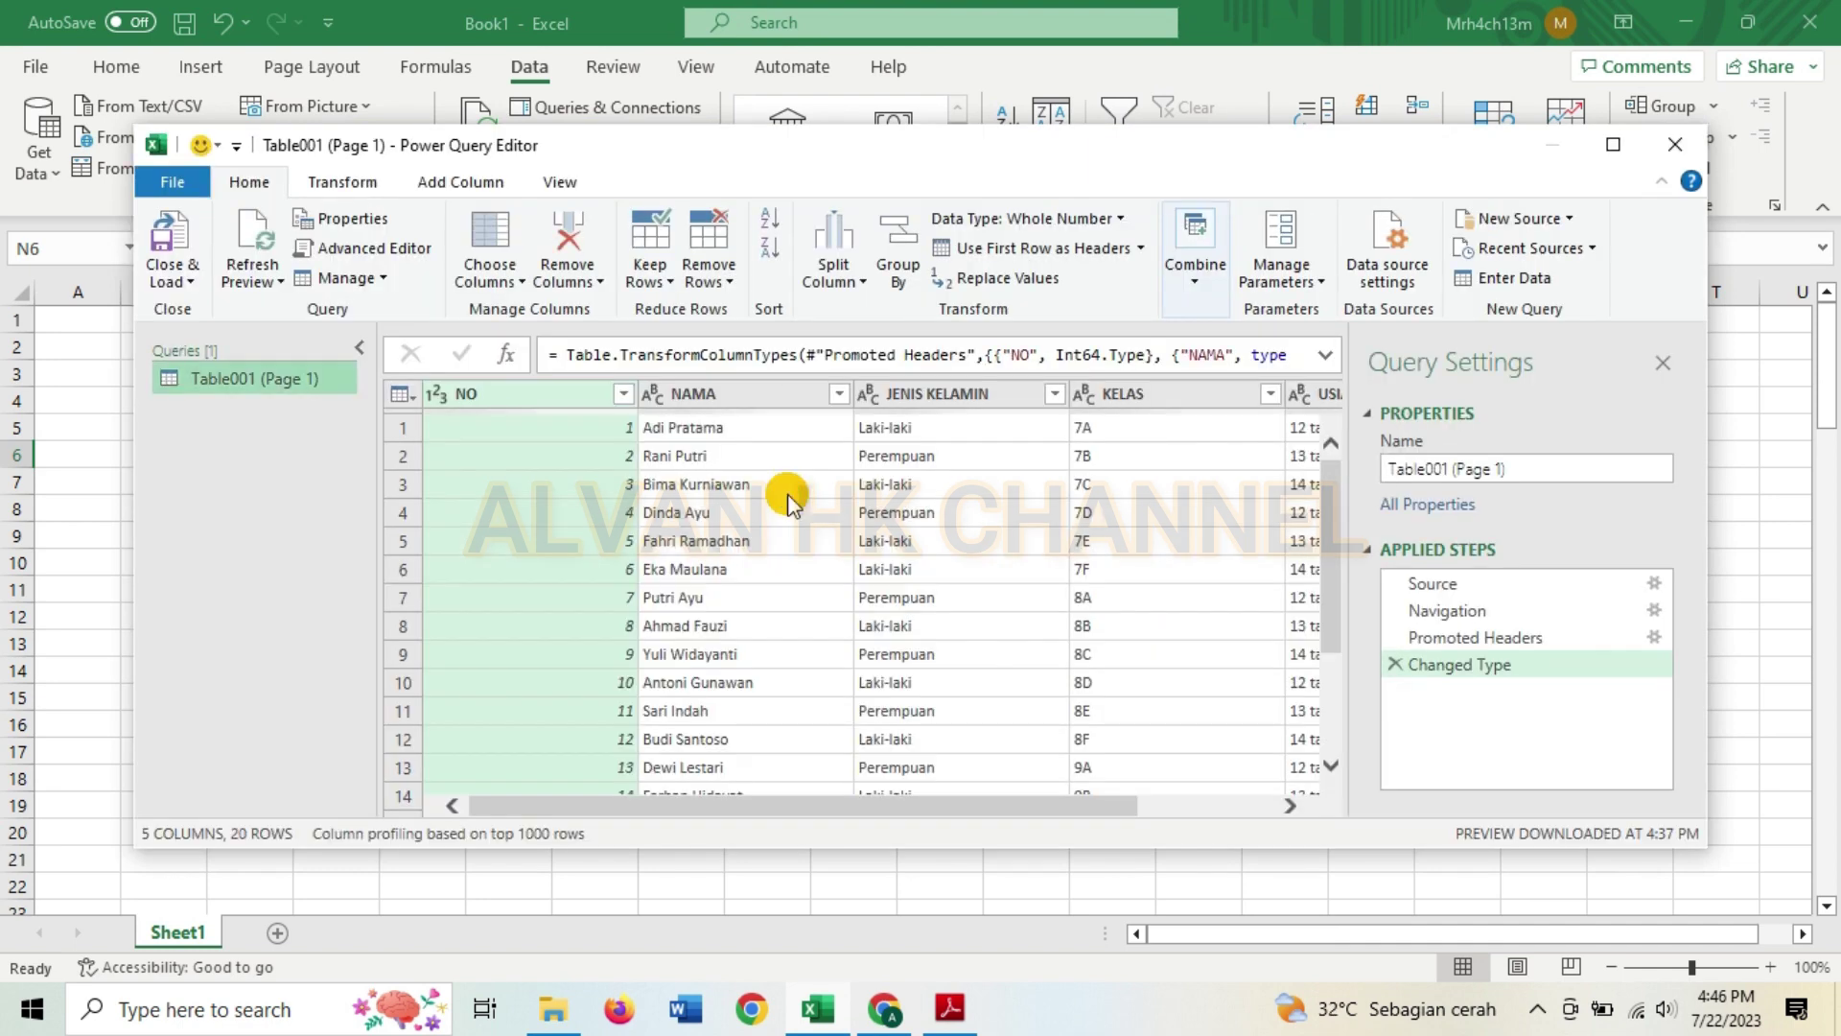
pyautogui.click(173, 235)
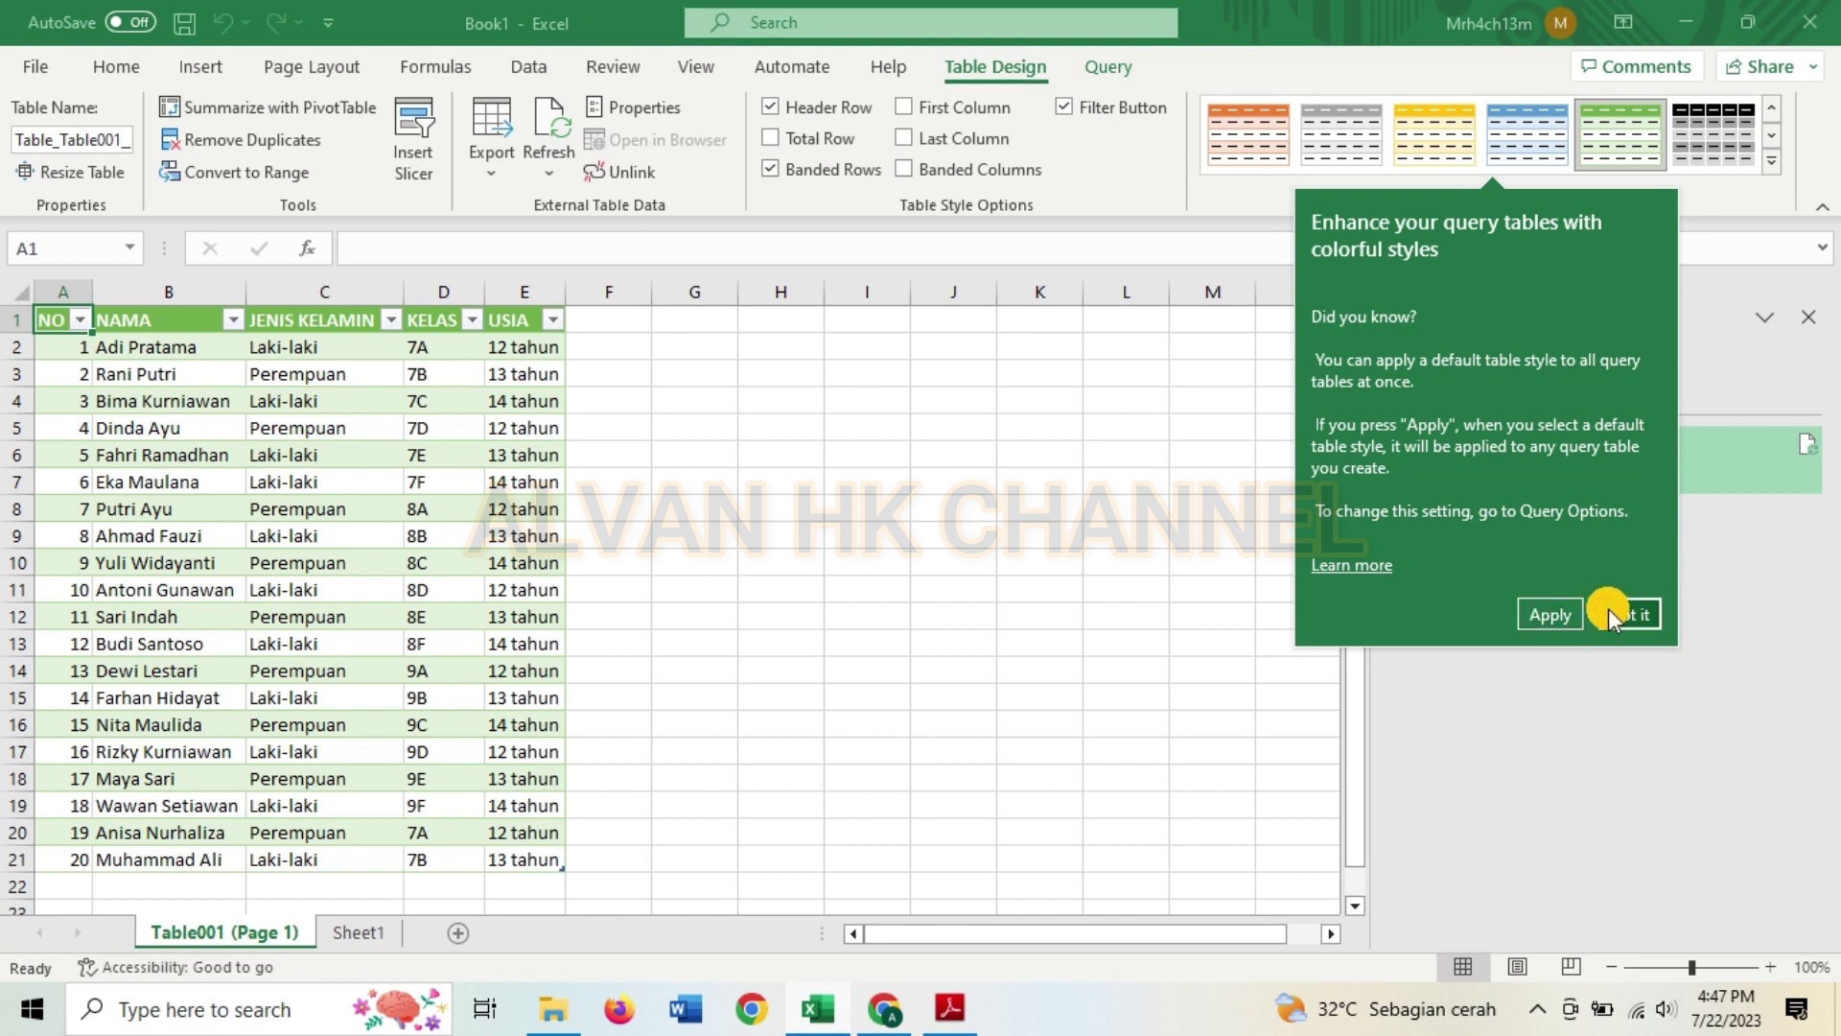
# Step: Close the style tip and queries pane, and turn off the header filter arrows
pyautogui.click(1608, 610)
pyautogui.click(1812, 316)
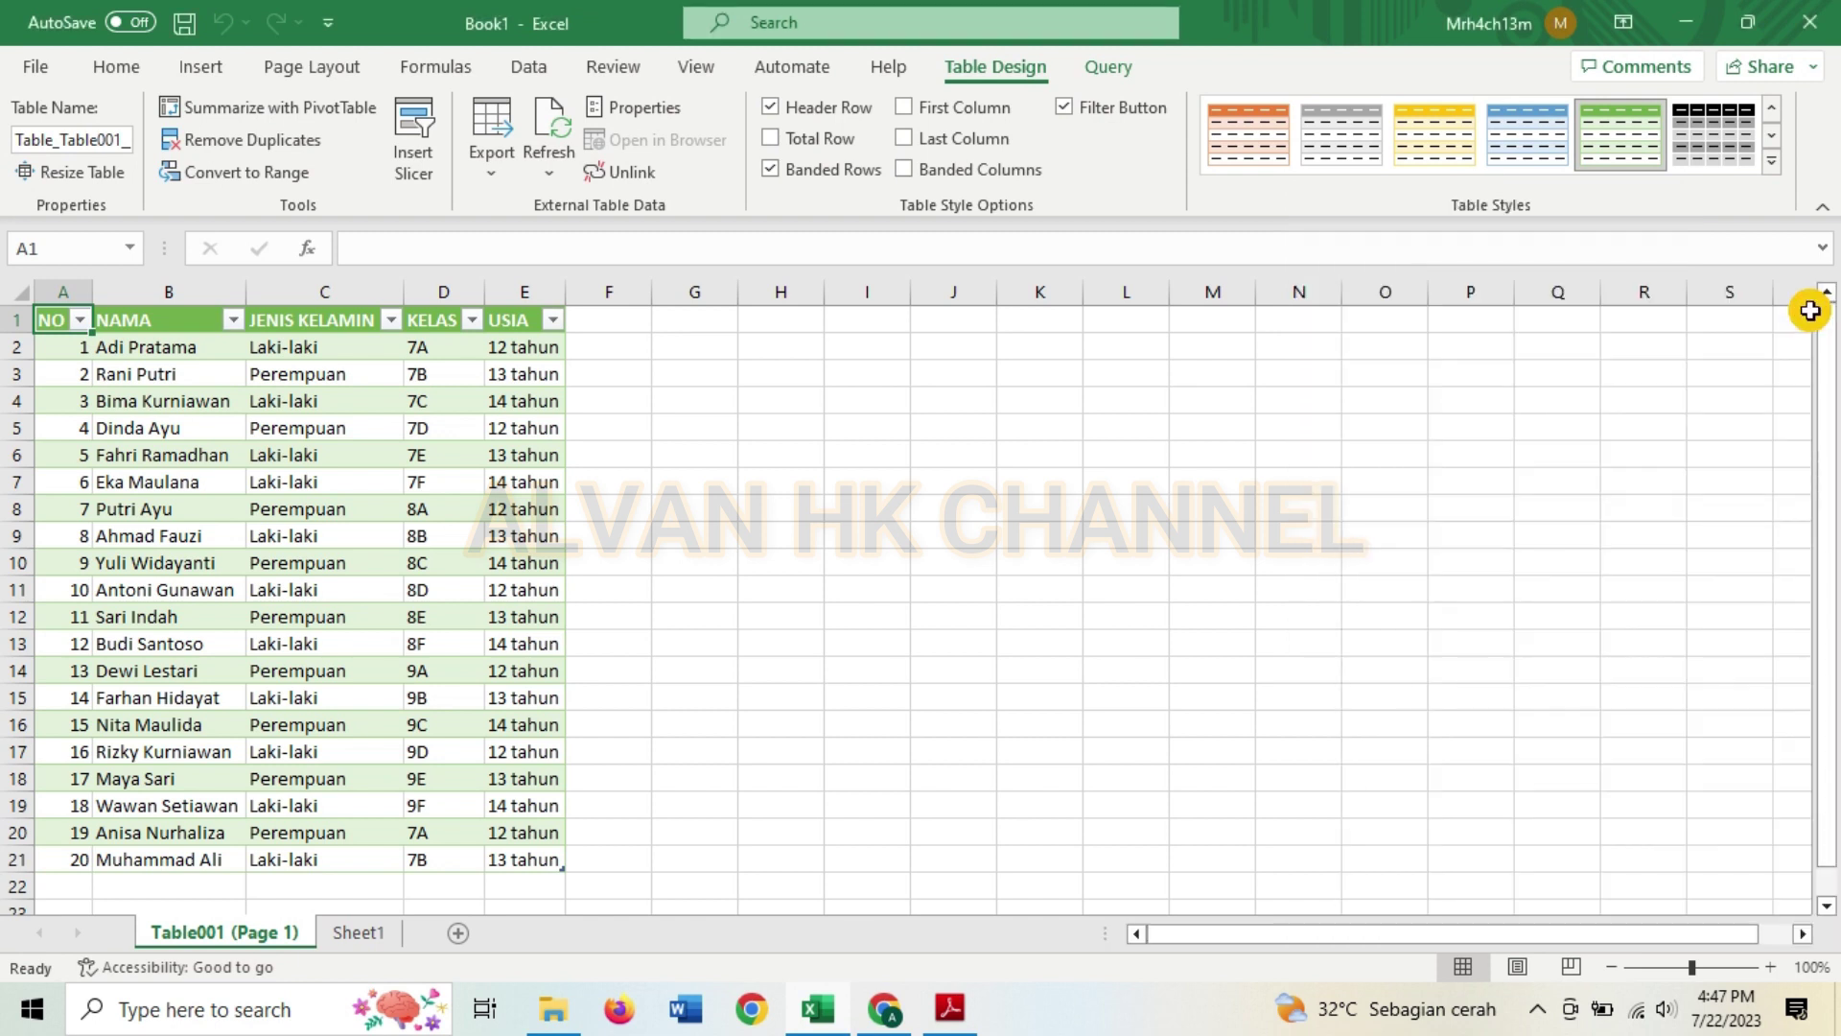
pyautogui.moveTo(52, 319); pyautogui.dragTo(528, 857)
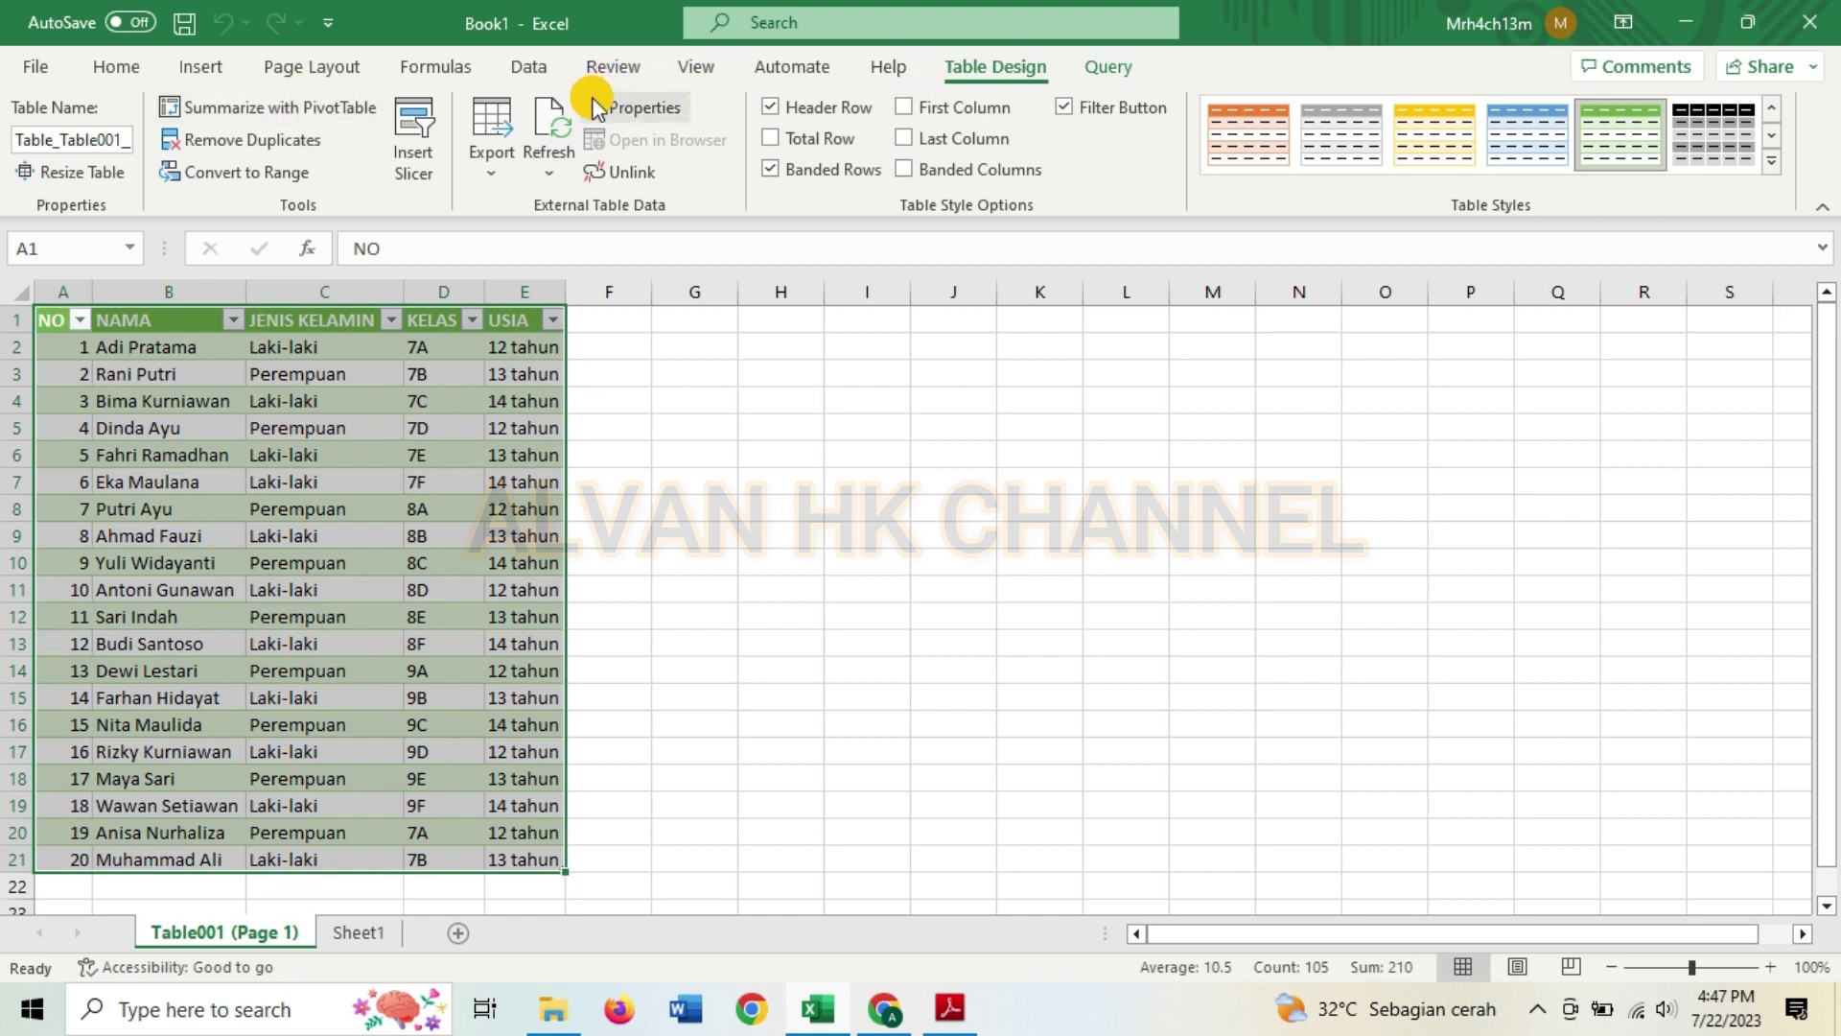
pyautogui.click(58, 317)
pyautogui.click(116, 66)
pyautogui.click(1573, 158)
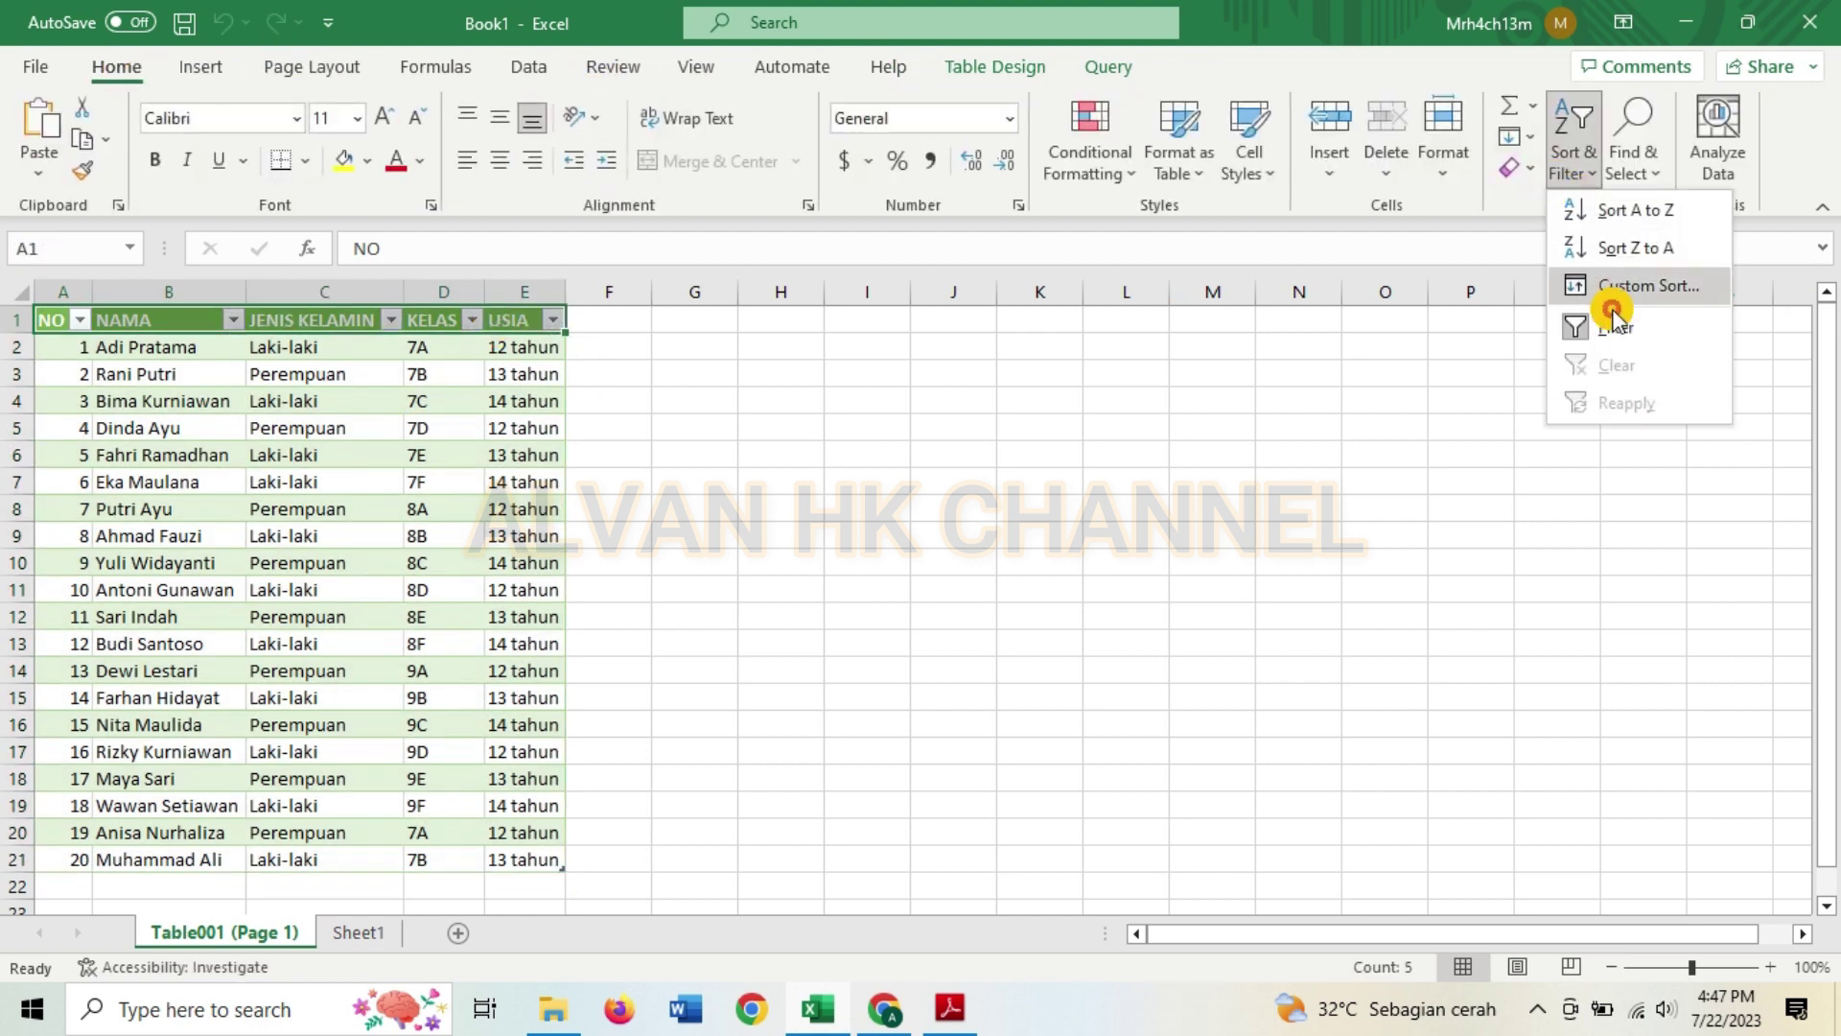
pyautogui.click(1603, 324)
# Step: Set the table style to None to strip its green banding
pyautogui.moveTo(68, 321); pyautogui.dragTo(537, 853)
pyautogui.click(1020, 67)
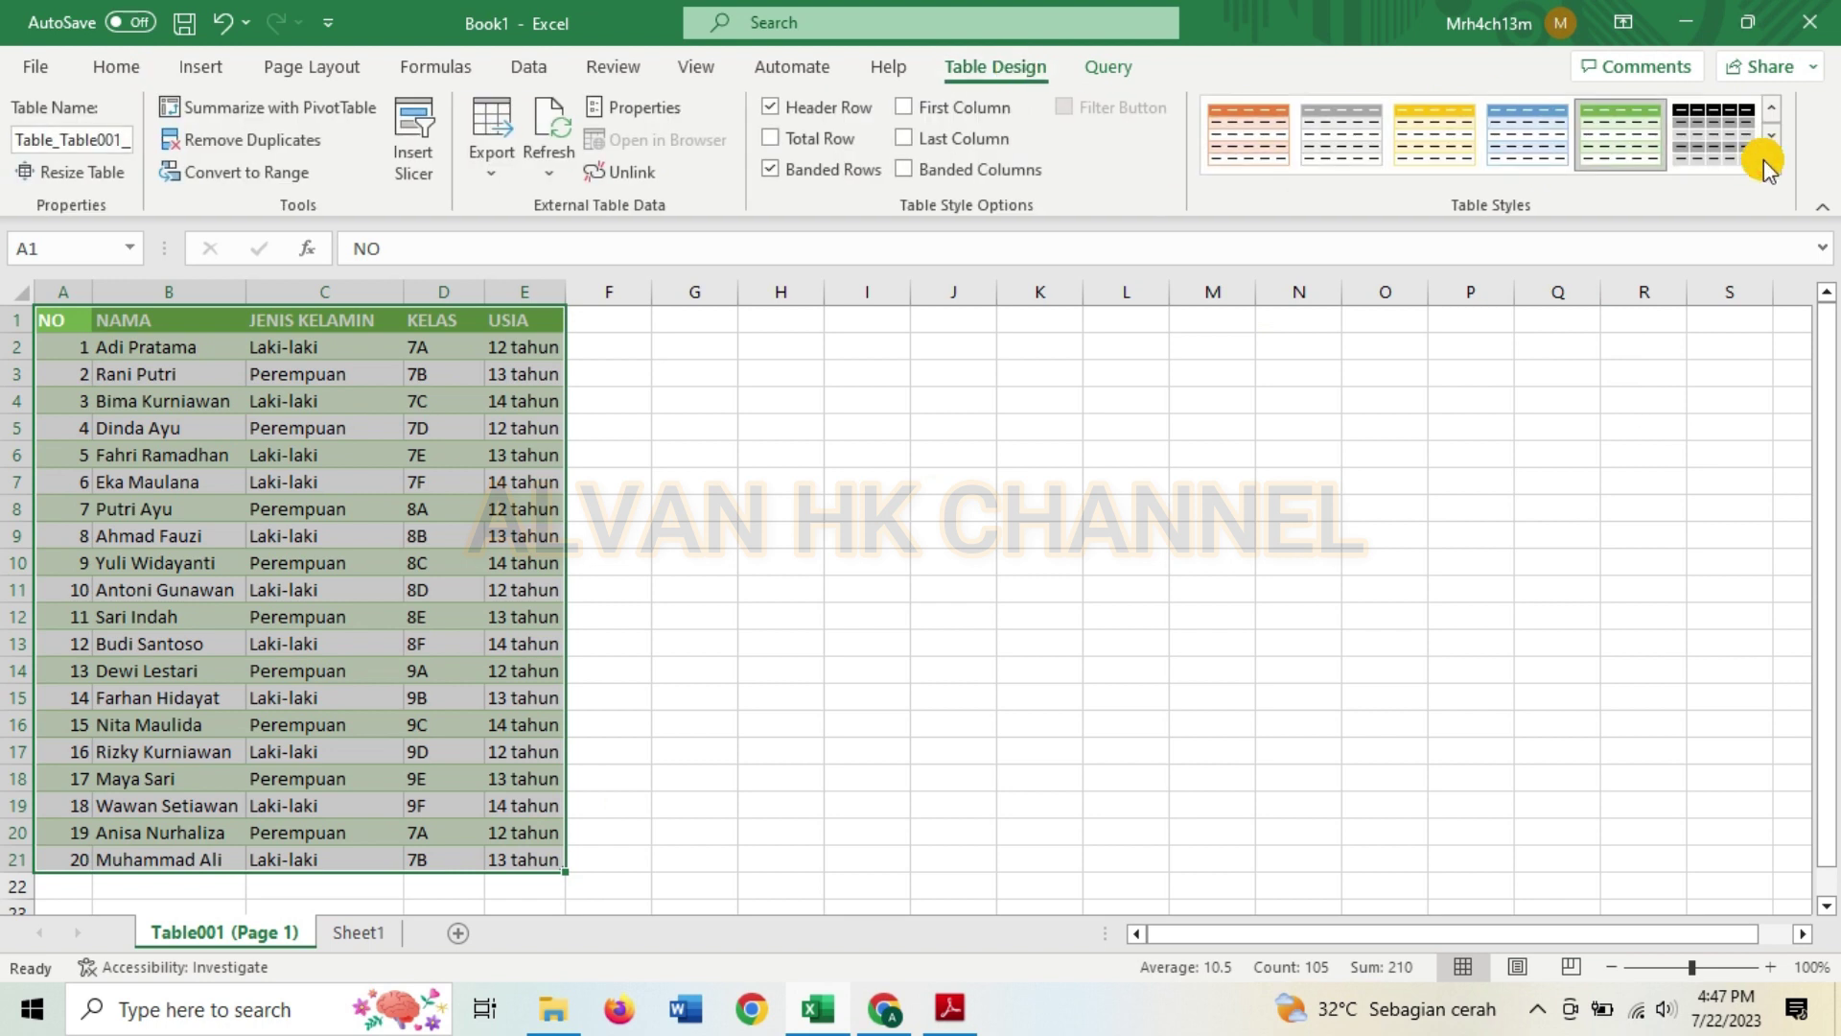
pyautogui.click(1774, 178)
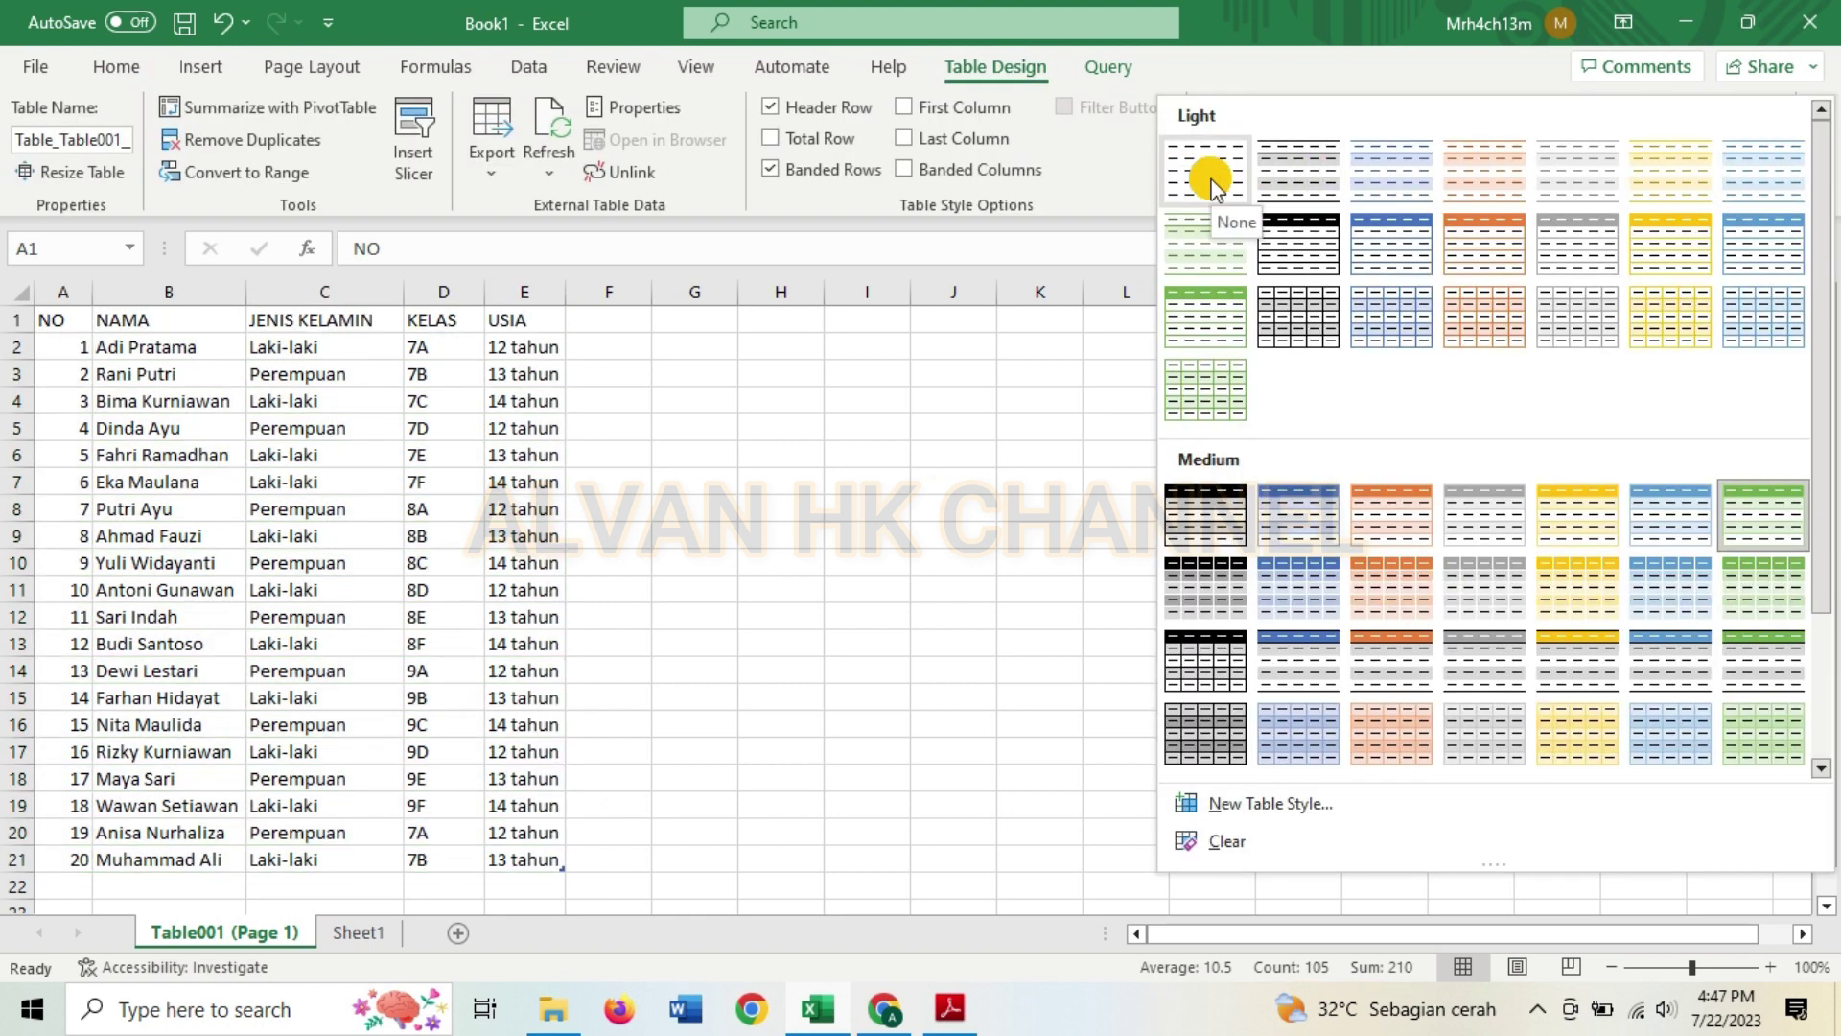
pyautogui.click(1210, 182)
pyautogui.click(1775, 177)
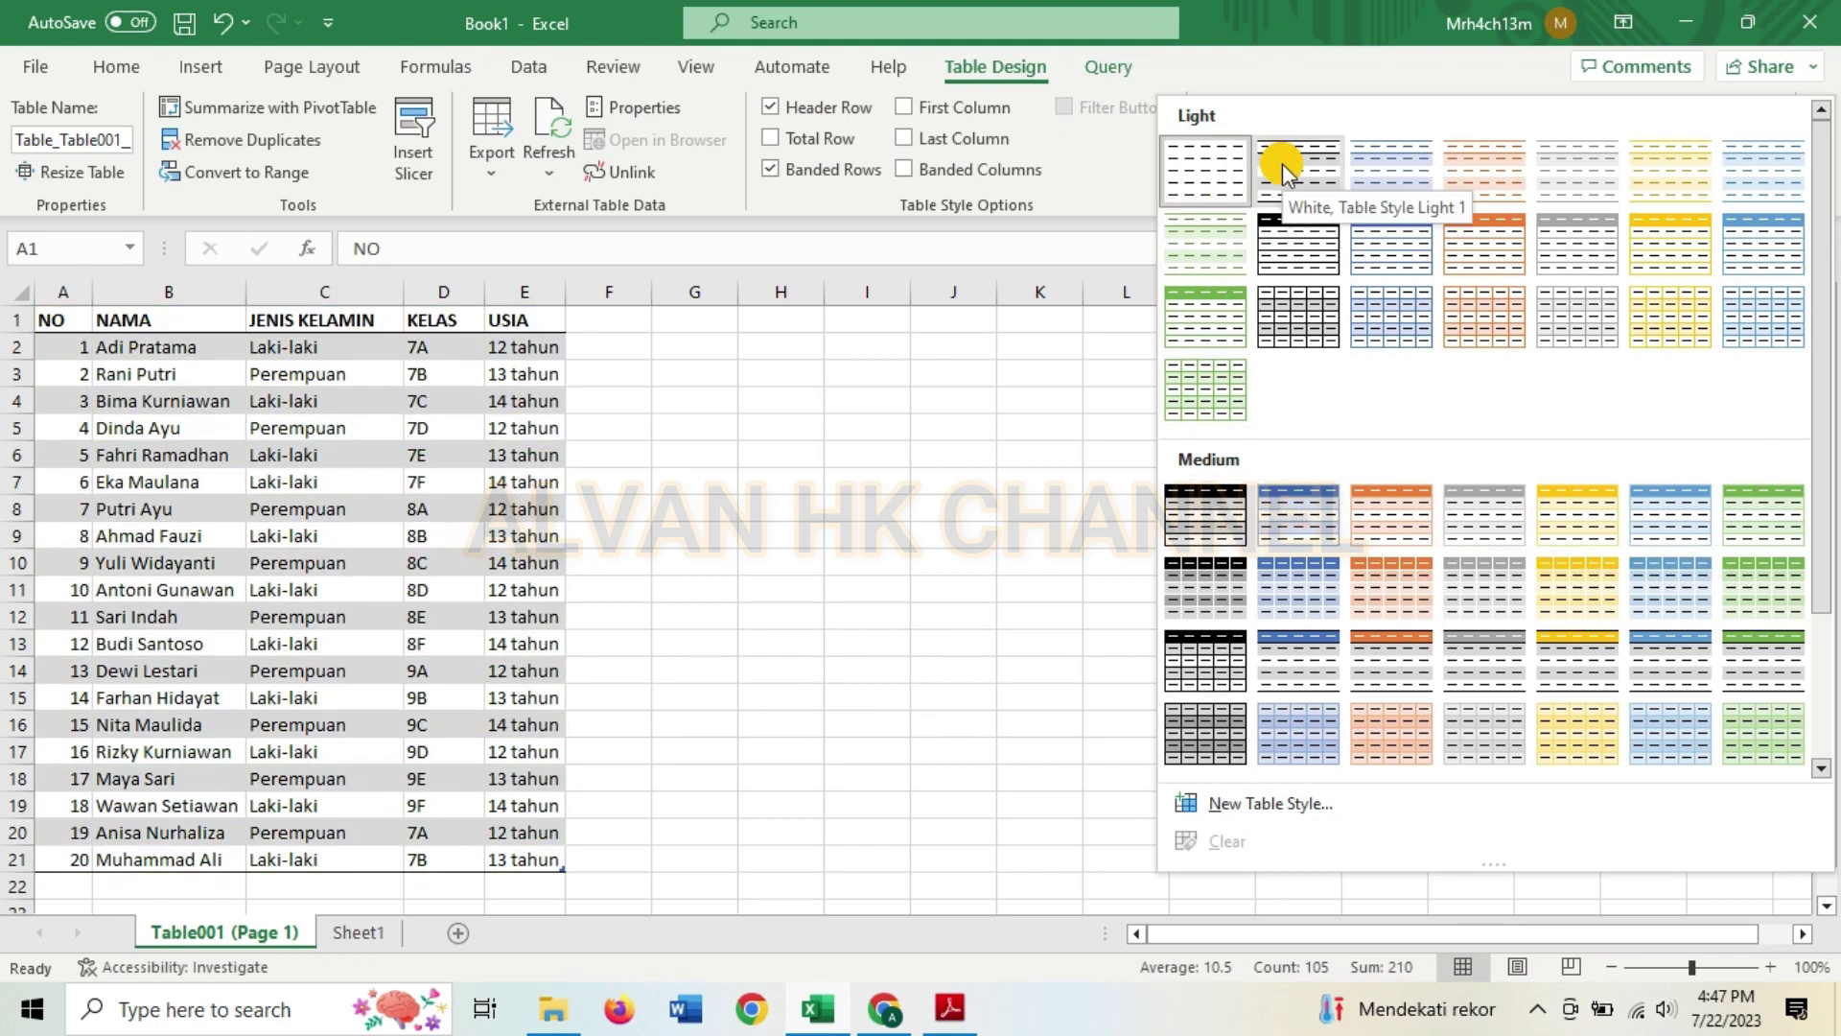
pyautogui.click(1205, 168)
# Step: Apply All Borders to the table and make headers A1:E1 bold and centred
pyautogui.click(105, 66)
pyautogui.click(305, 161)
pyautogui.click(370, 430)
pyautogui.moveTo(67, 319); pyautogui.dragTo(522, 320)
pyautogui.click(154, 161)
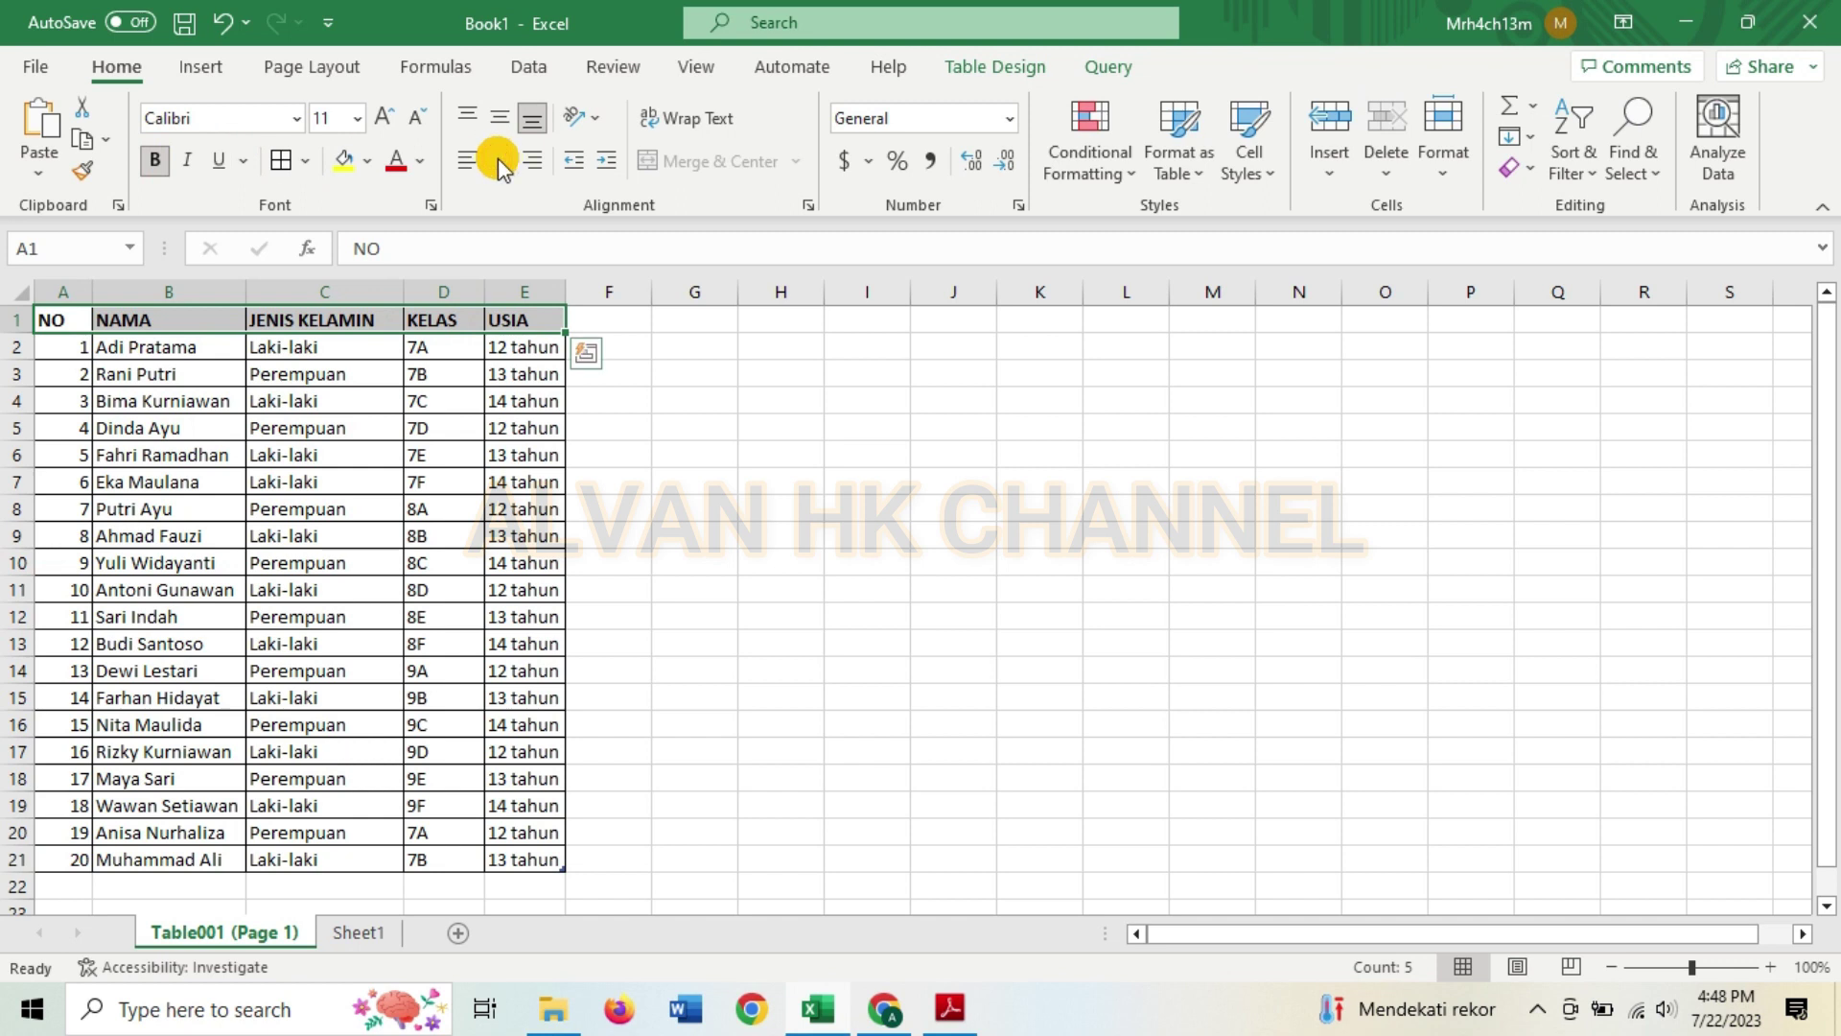
pyautogui.click(499, 161)
pyautogui.click(781, 454)
# Step: AutoFit every column and centre the NO numbers in column A
pyautogui.click(21, 291)
pyautogui.click(182, 398)
pyautogui.click(22, 295)
pyautogui.doubleClick(92, 292)
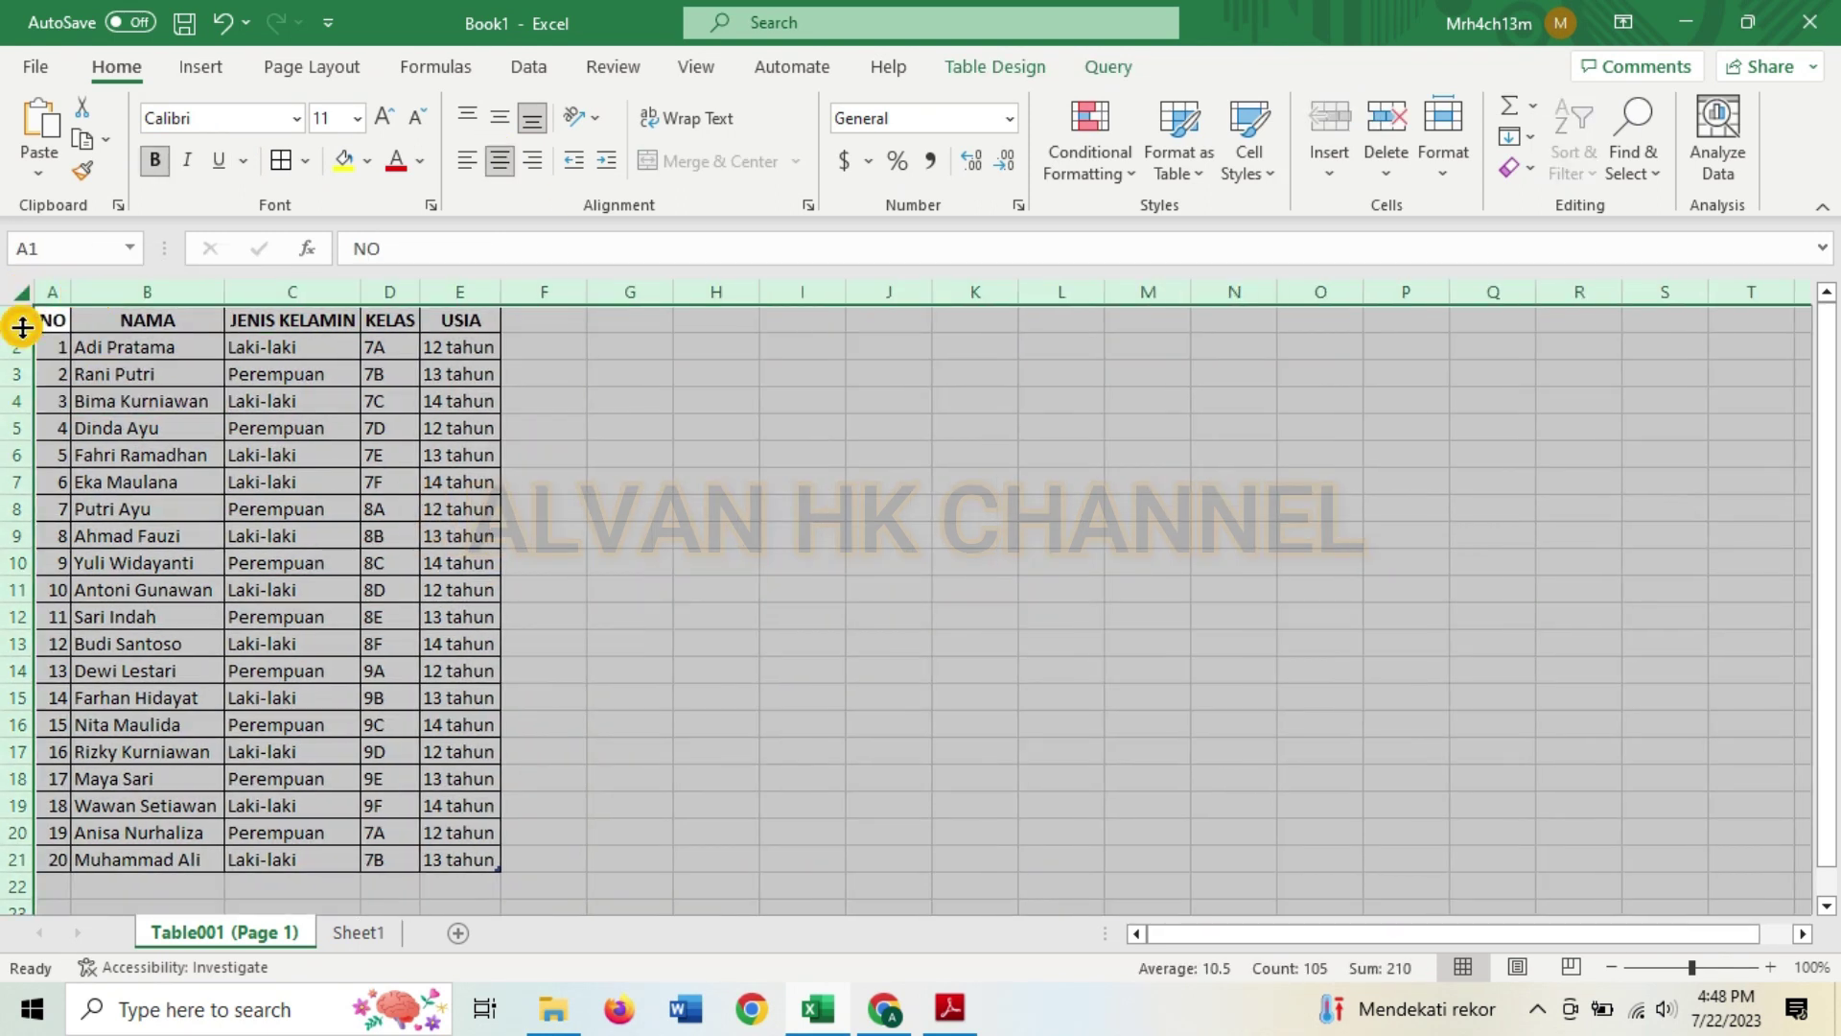
pyautogui.click(52, 293)
pyautogui.click(499, 160)
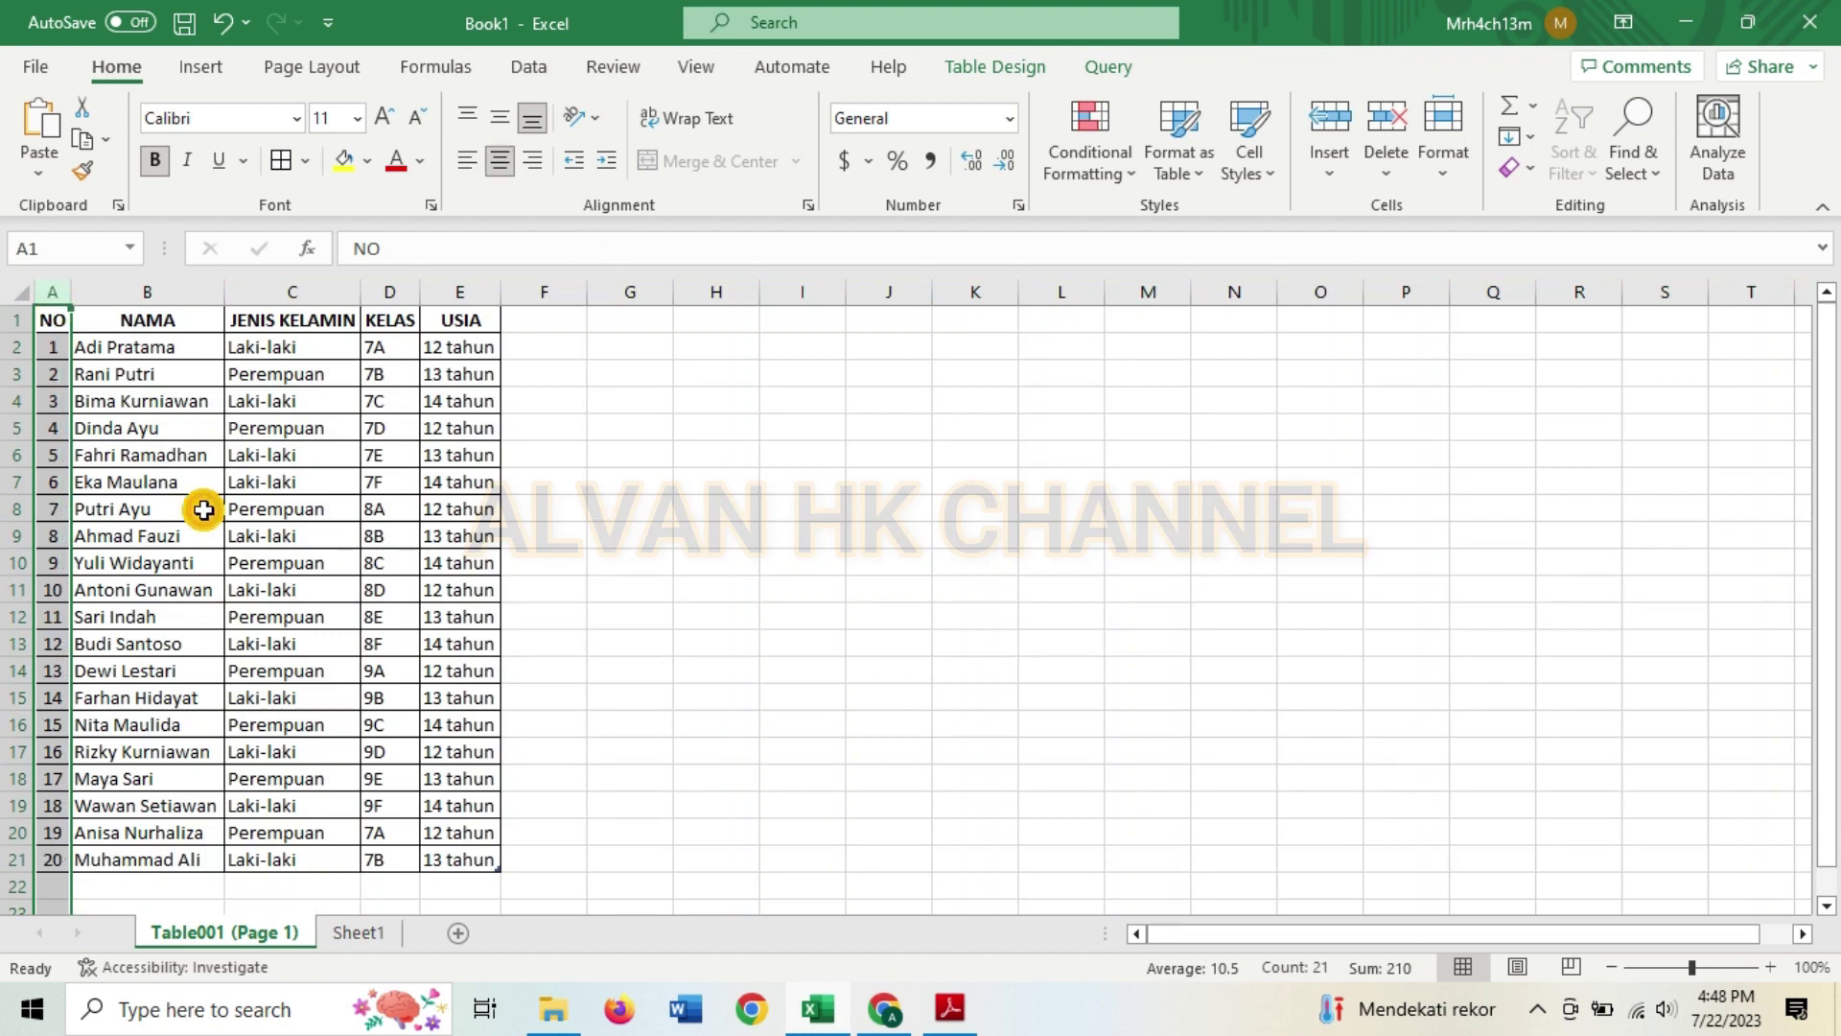
pyautogui.click(641, 498)
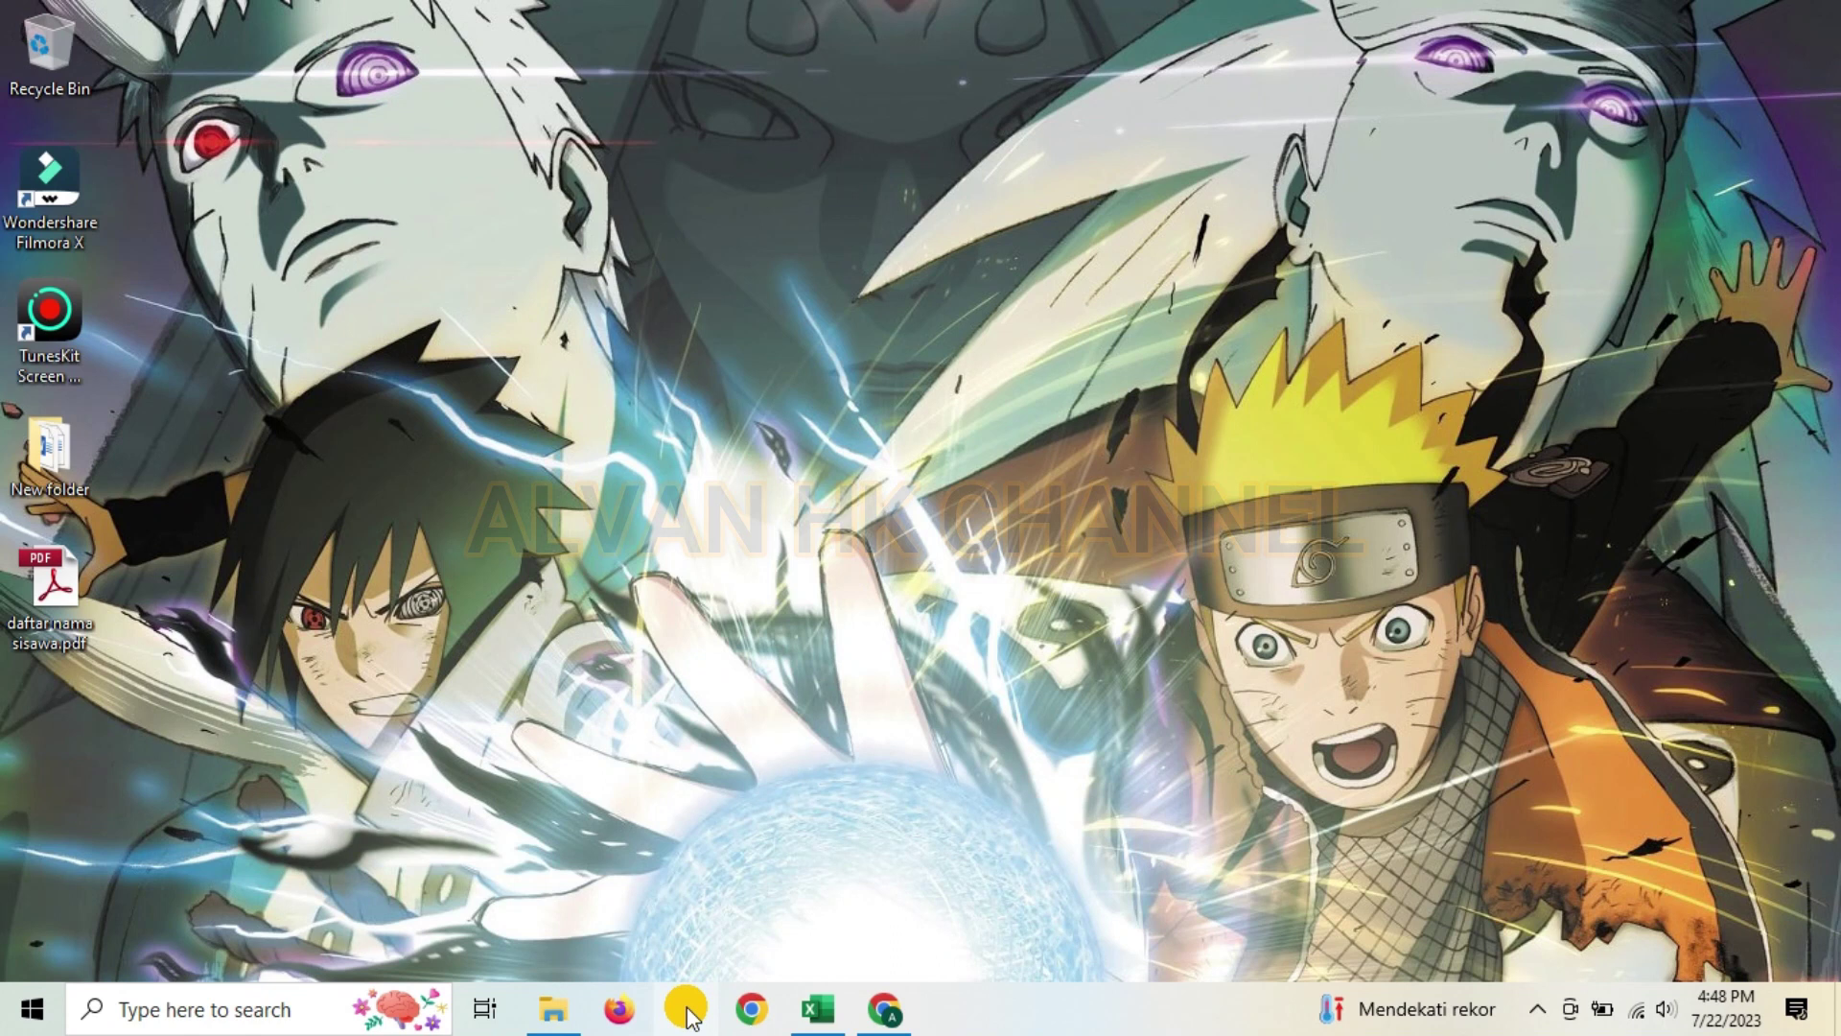
pyautogui.click(687, 1011)
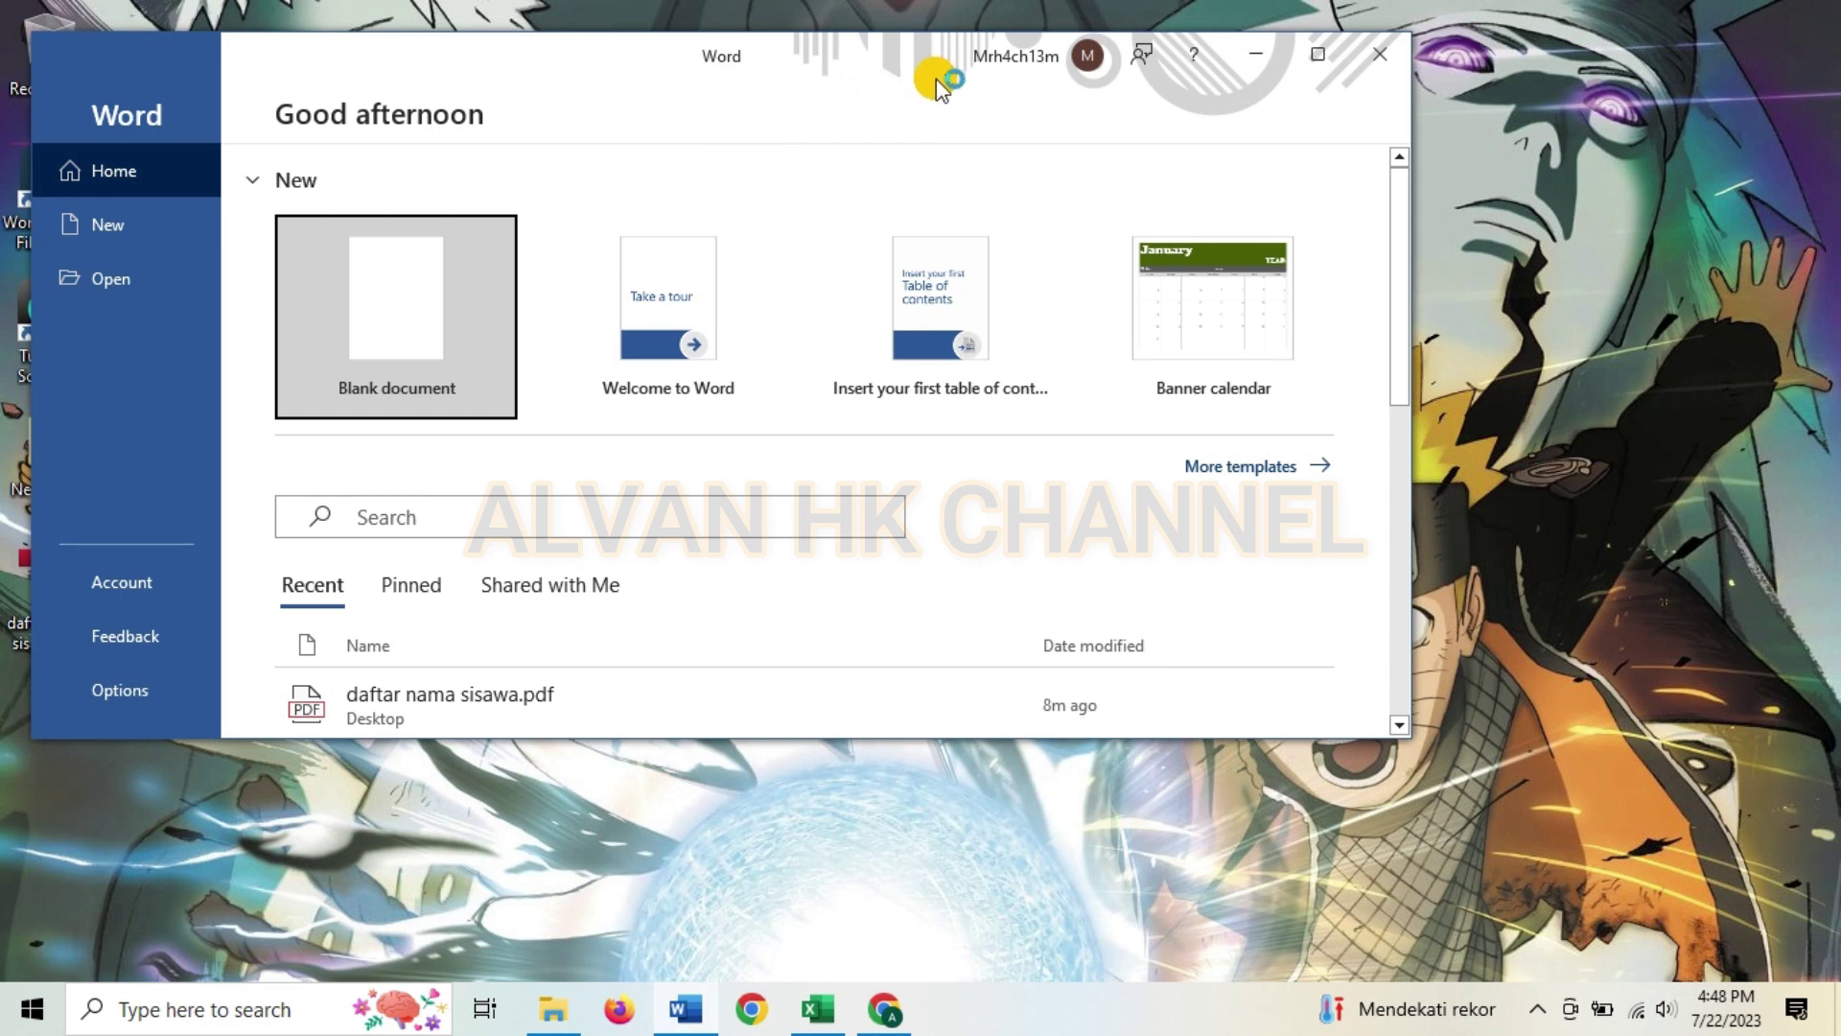
pyautogui.moveTo(596, 77); pyautogui.dragTo(929, 79)
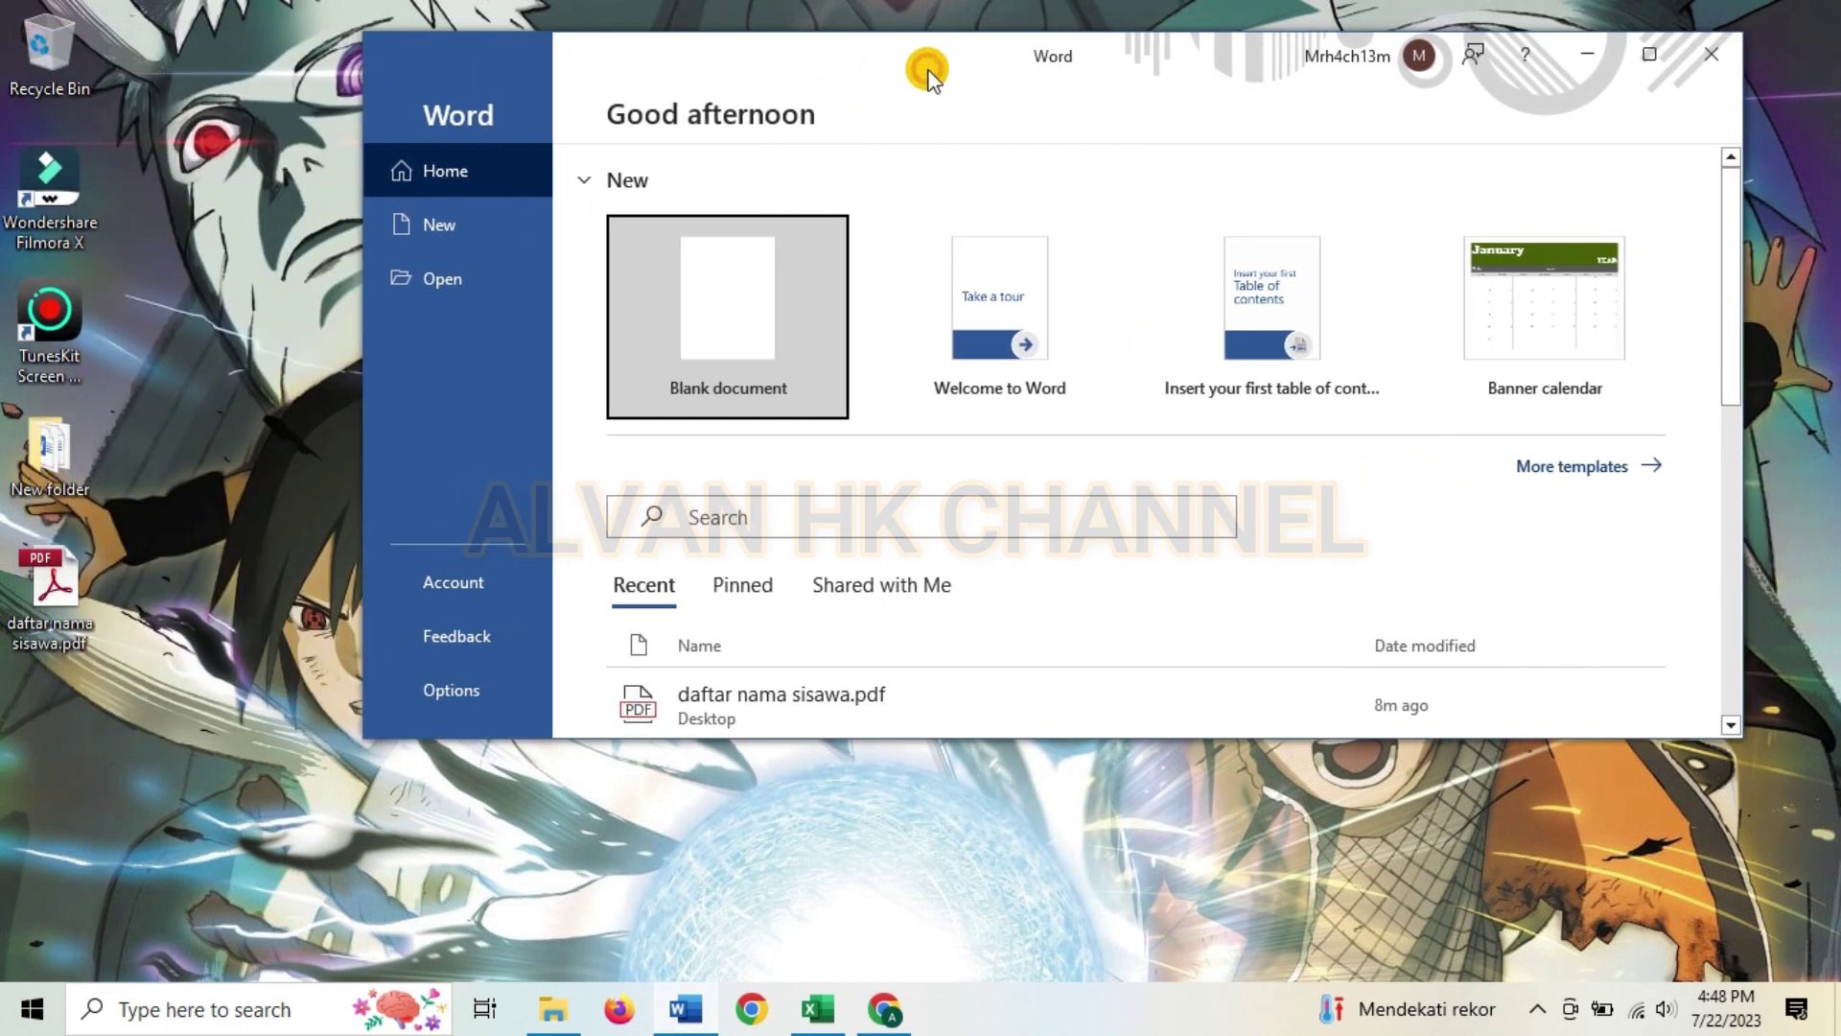
pyautogui.click(54, 609)
pyautogui.moveTo(47, 608); pyautogui.dragTo(521, 453)
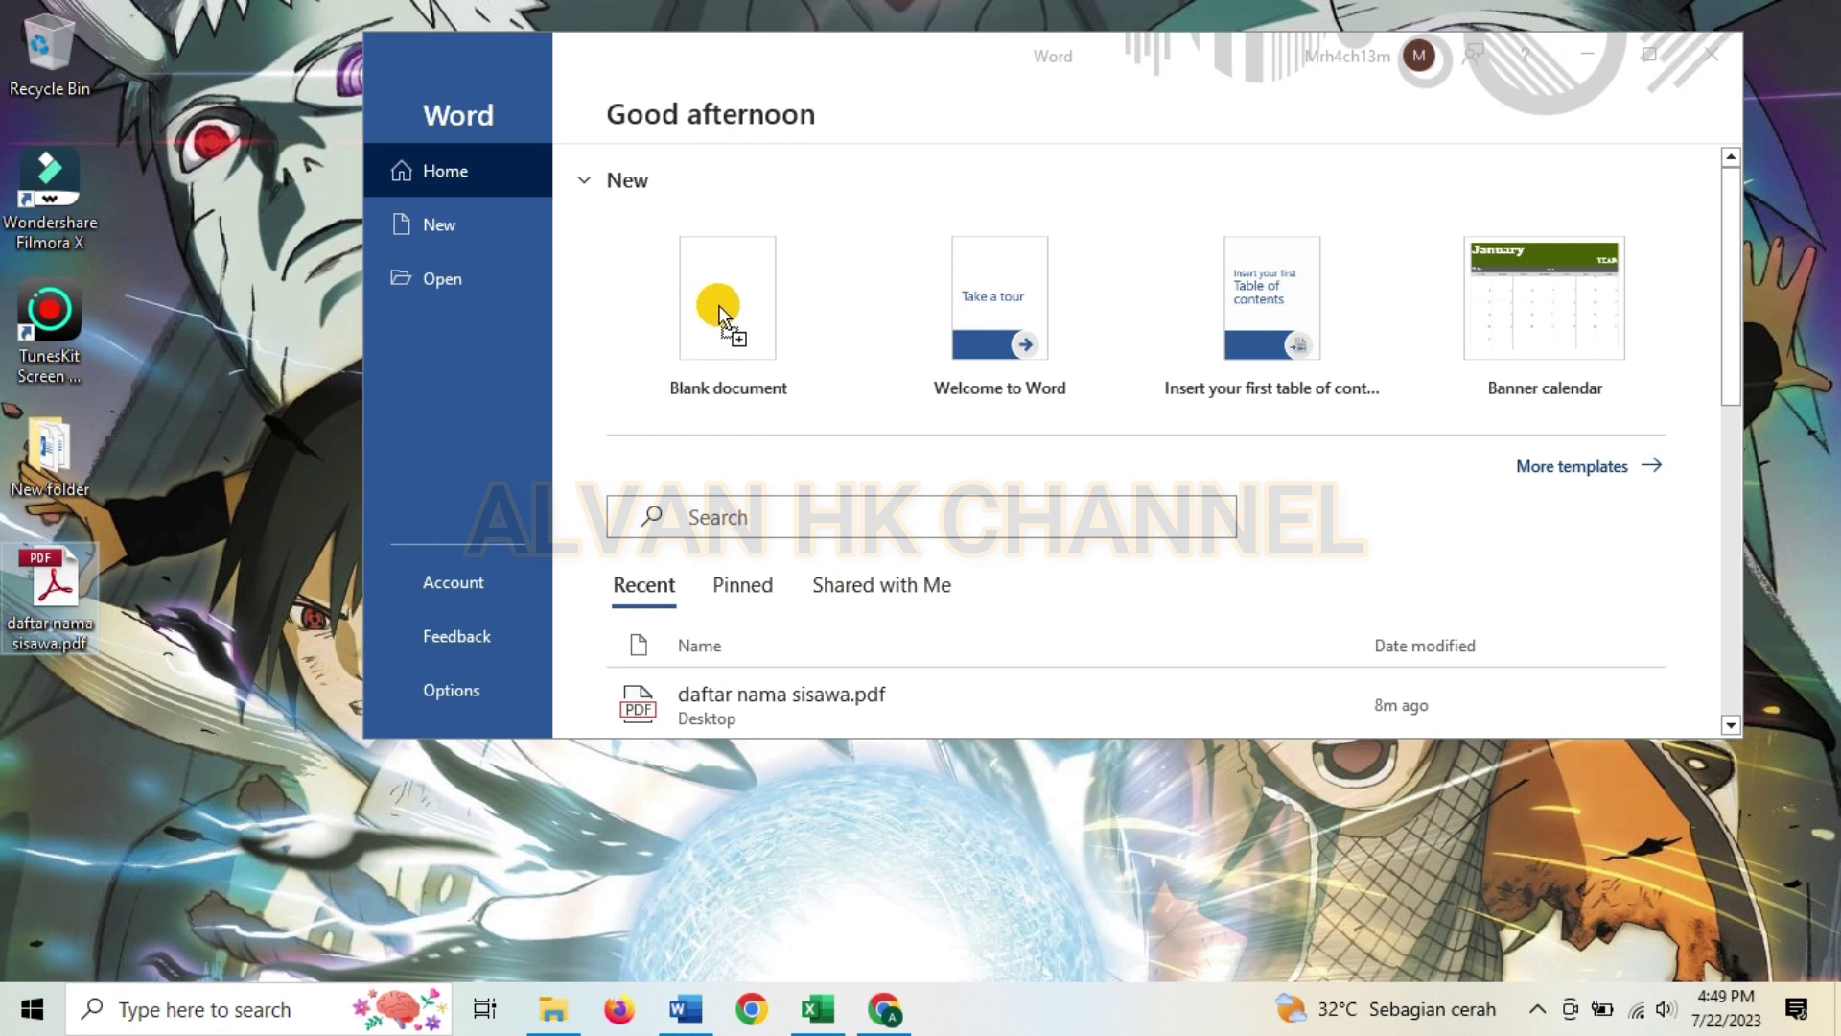
pyautogui.moveTo(718, 305); pyautogui.dragTo(717, 305)
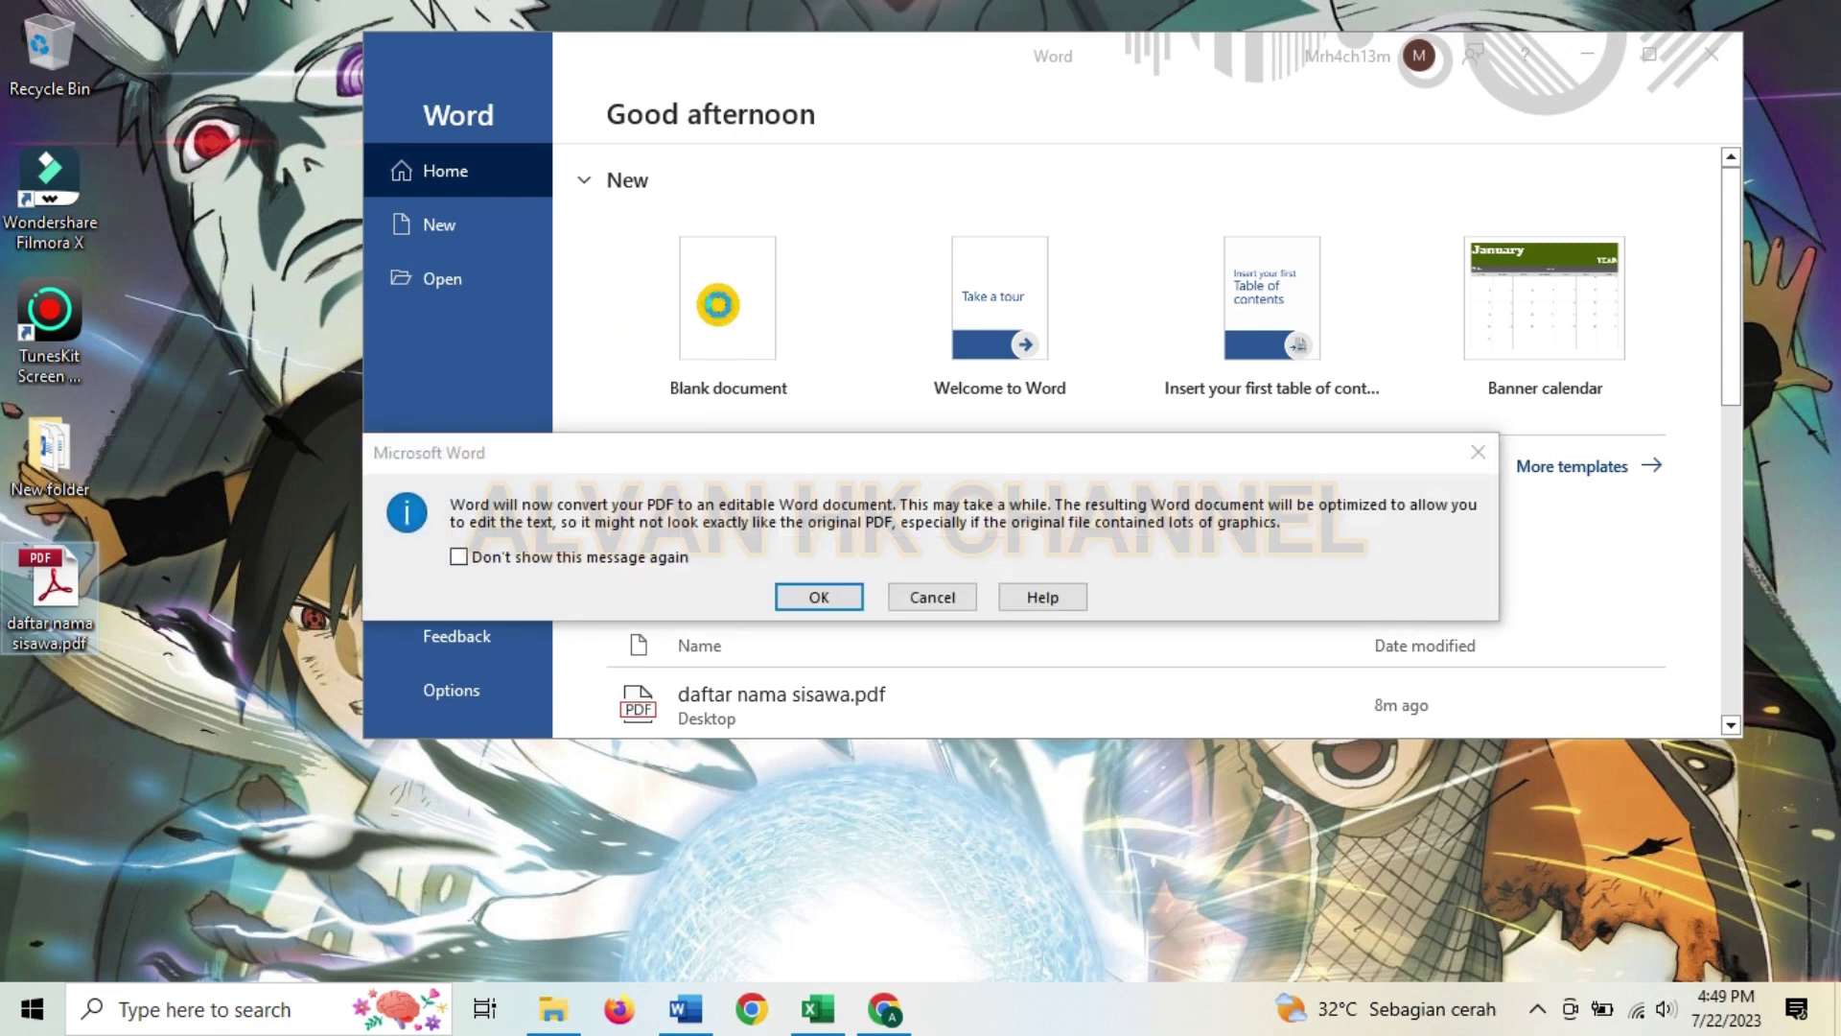
pyautogui.click(821, 599)
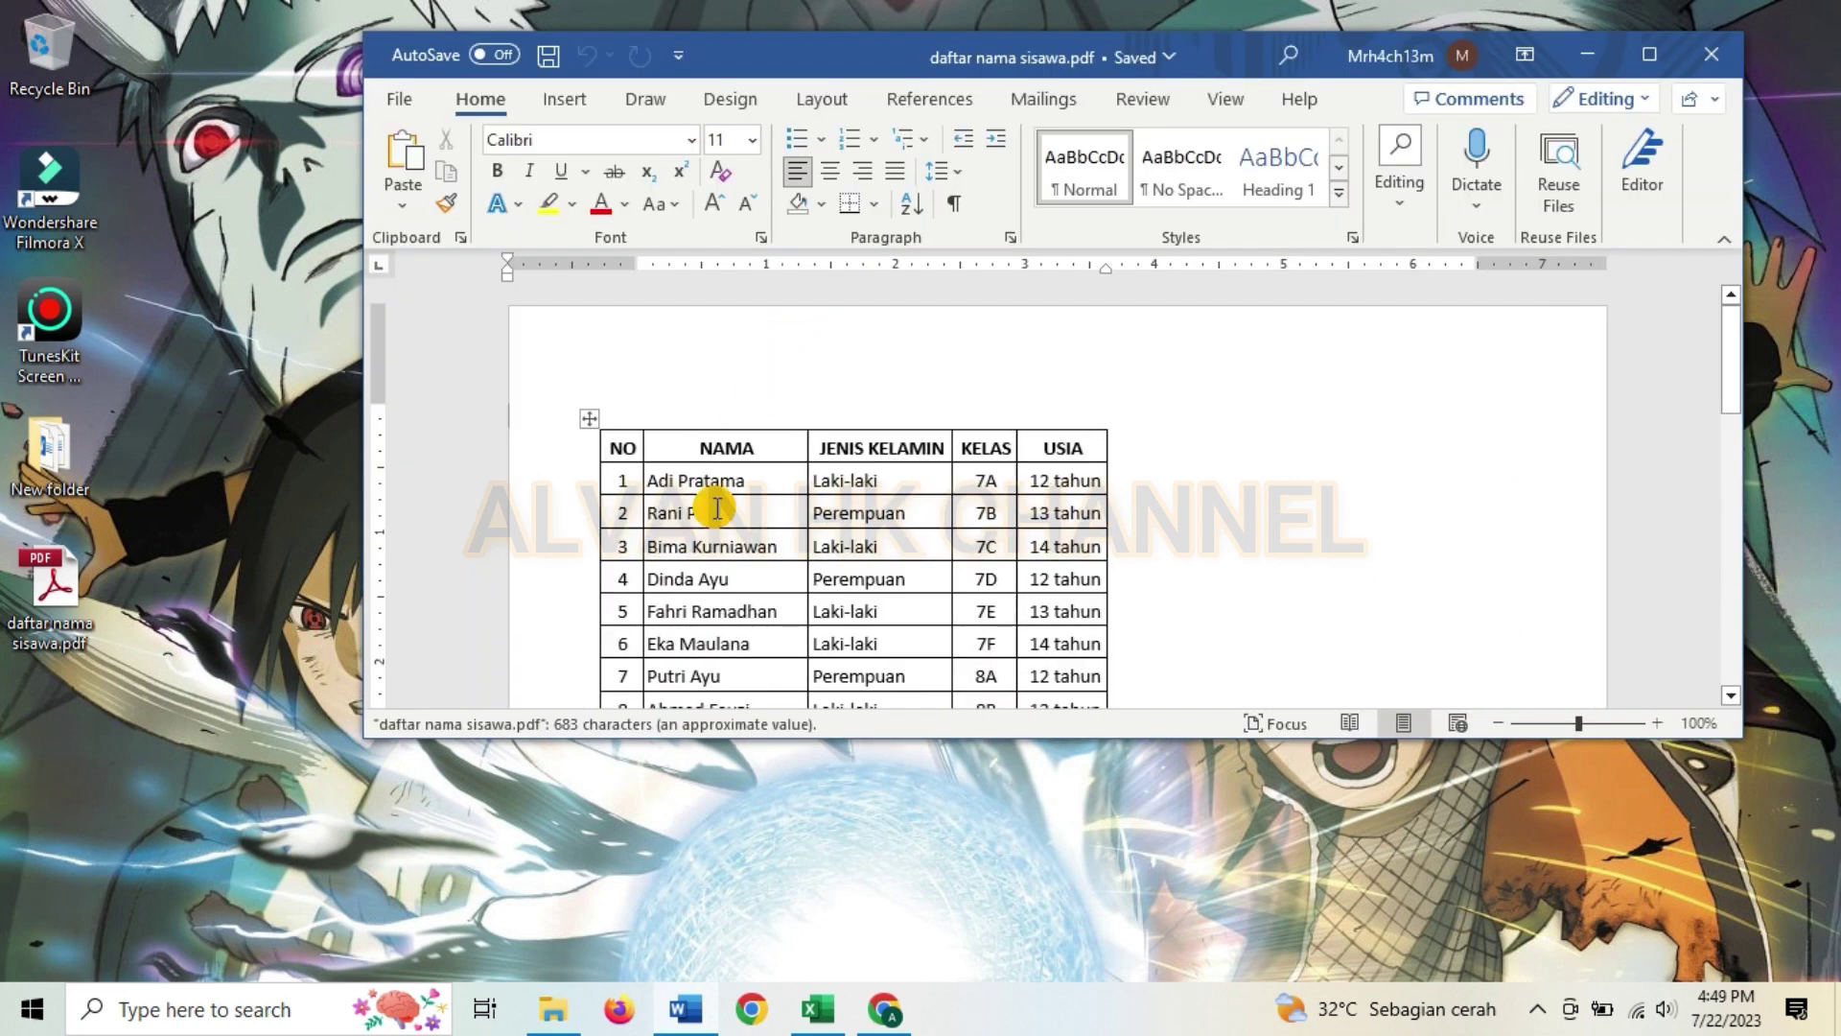
pyautogui.click(1724, 66)
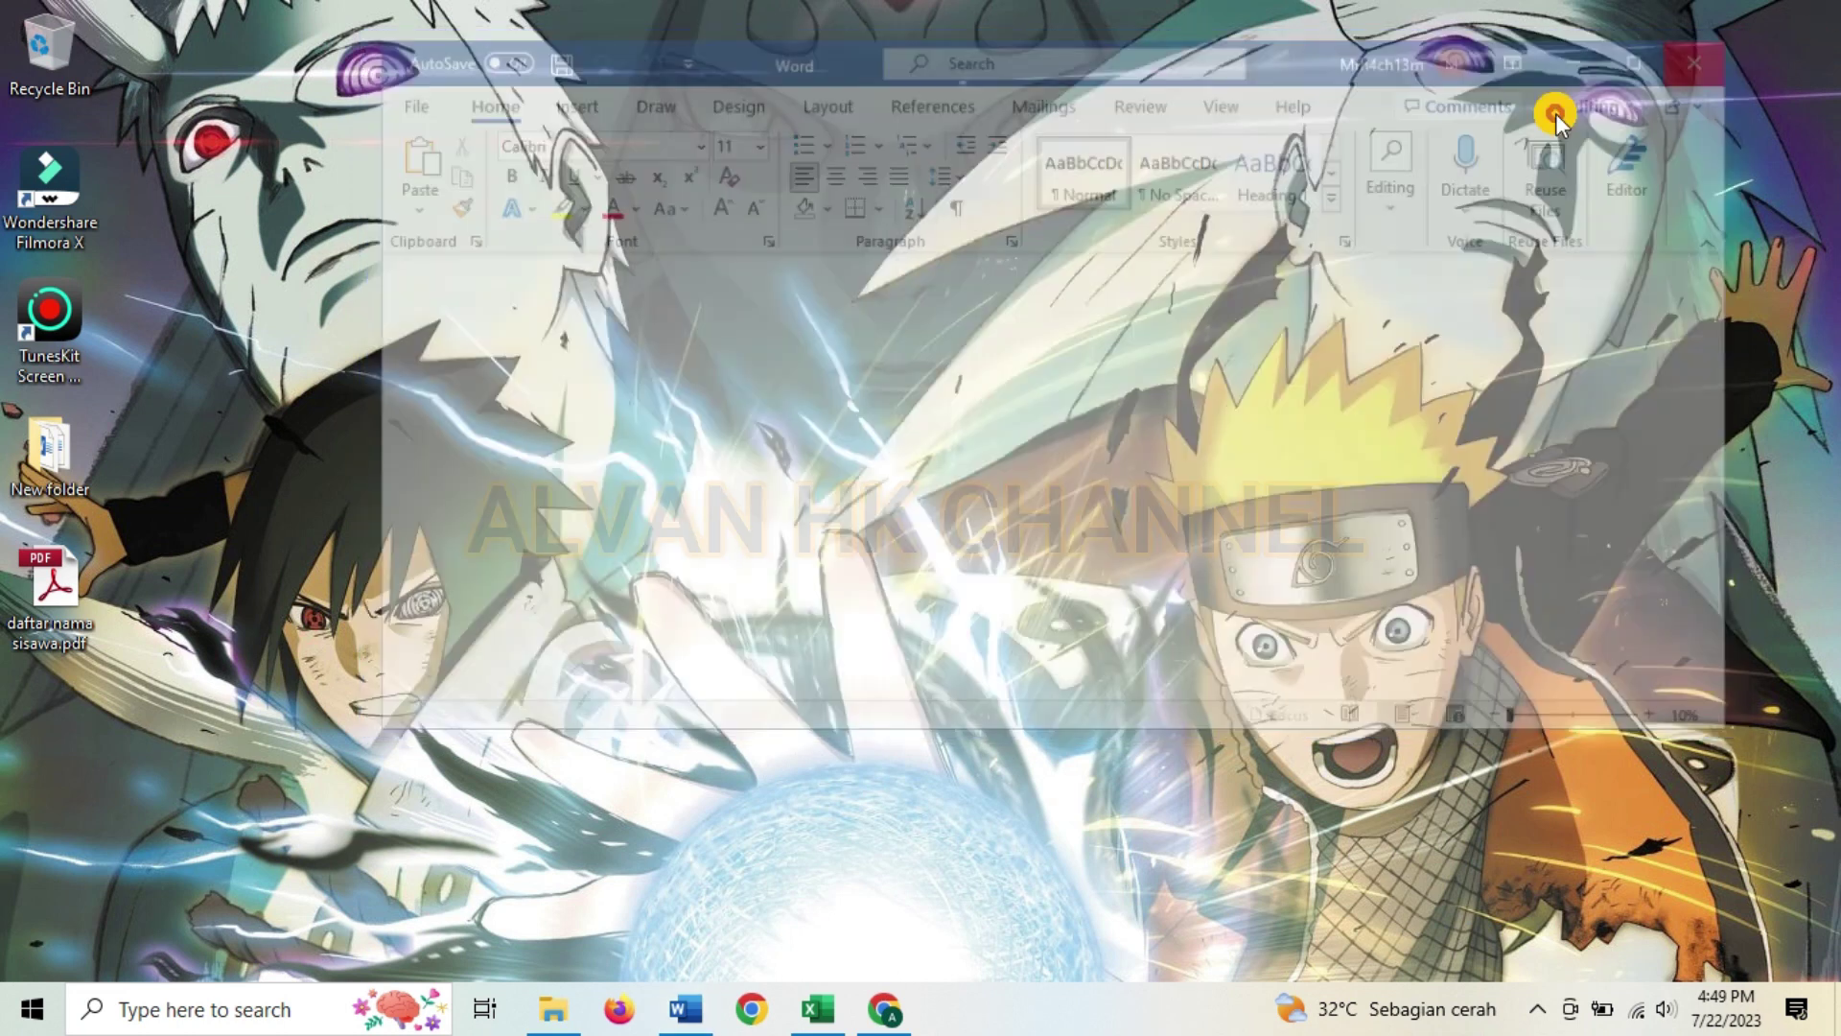
pyautogui.click(691, 1011)
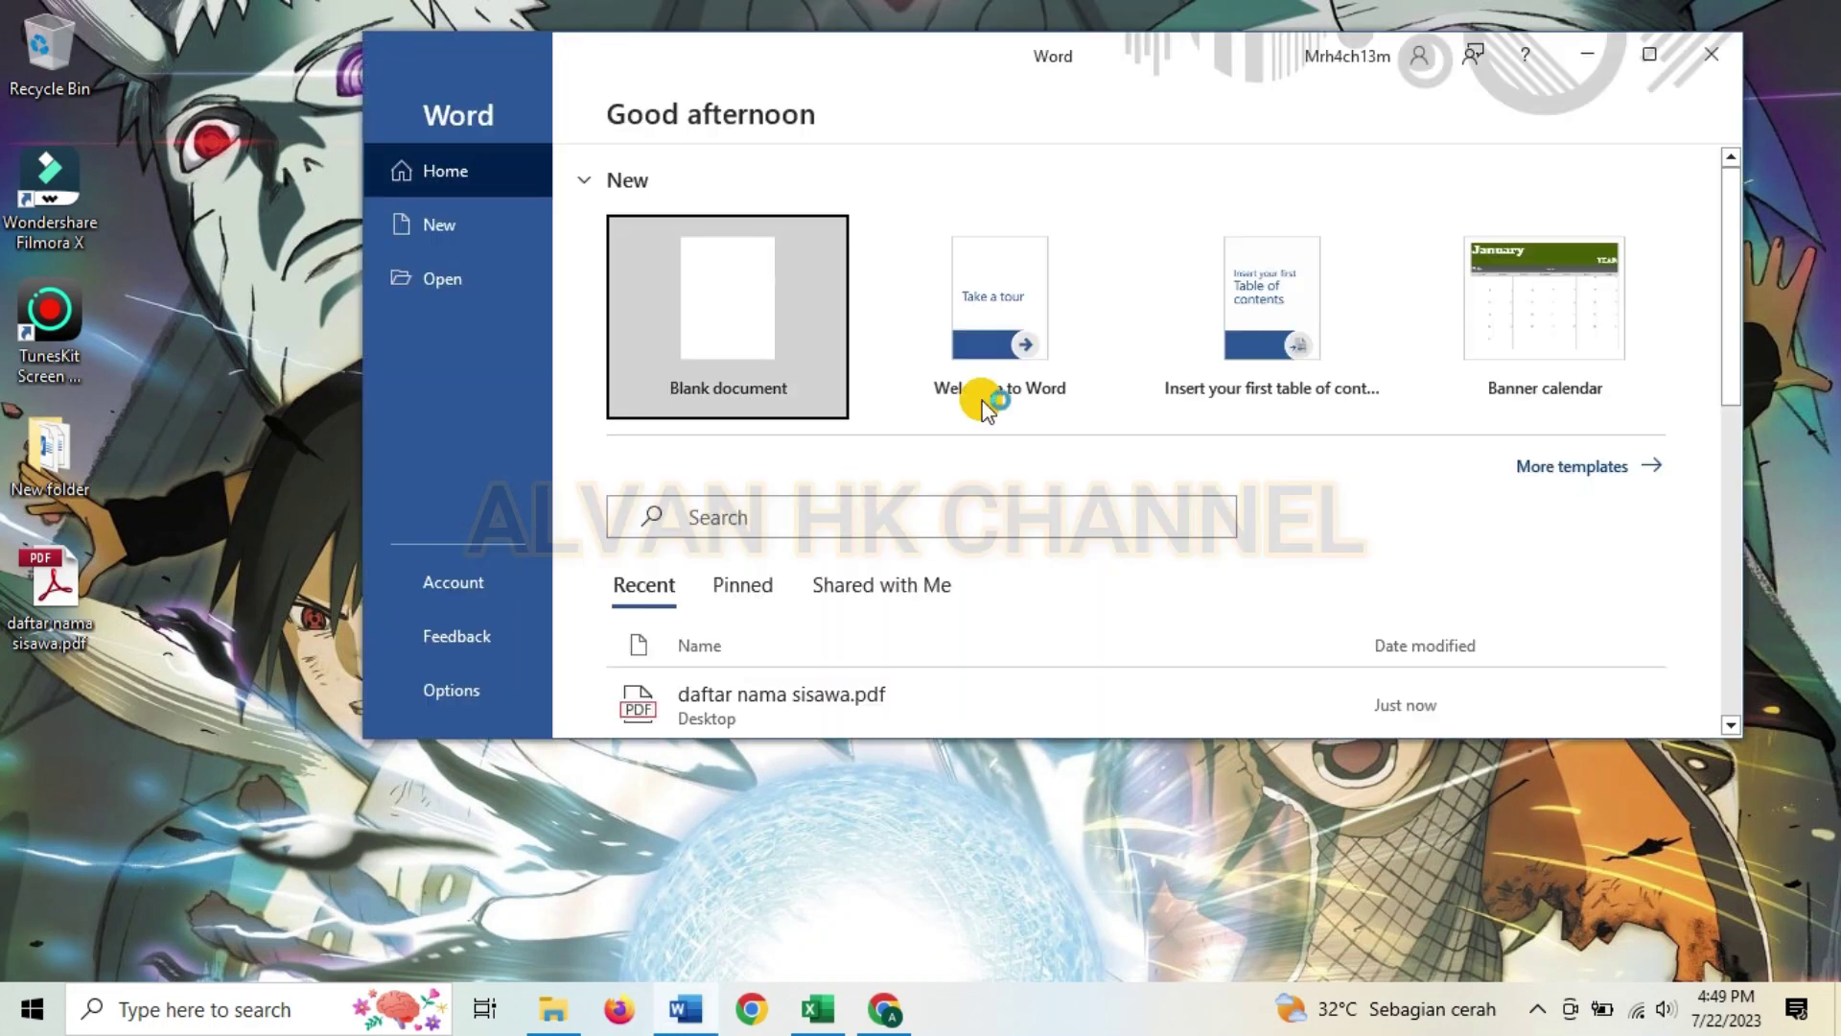
# Step: Resize Word to a smaller centred window so the desktop PDF shows beside it
pyautogui.click(1665, 50)
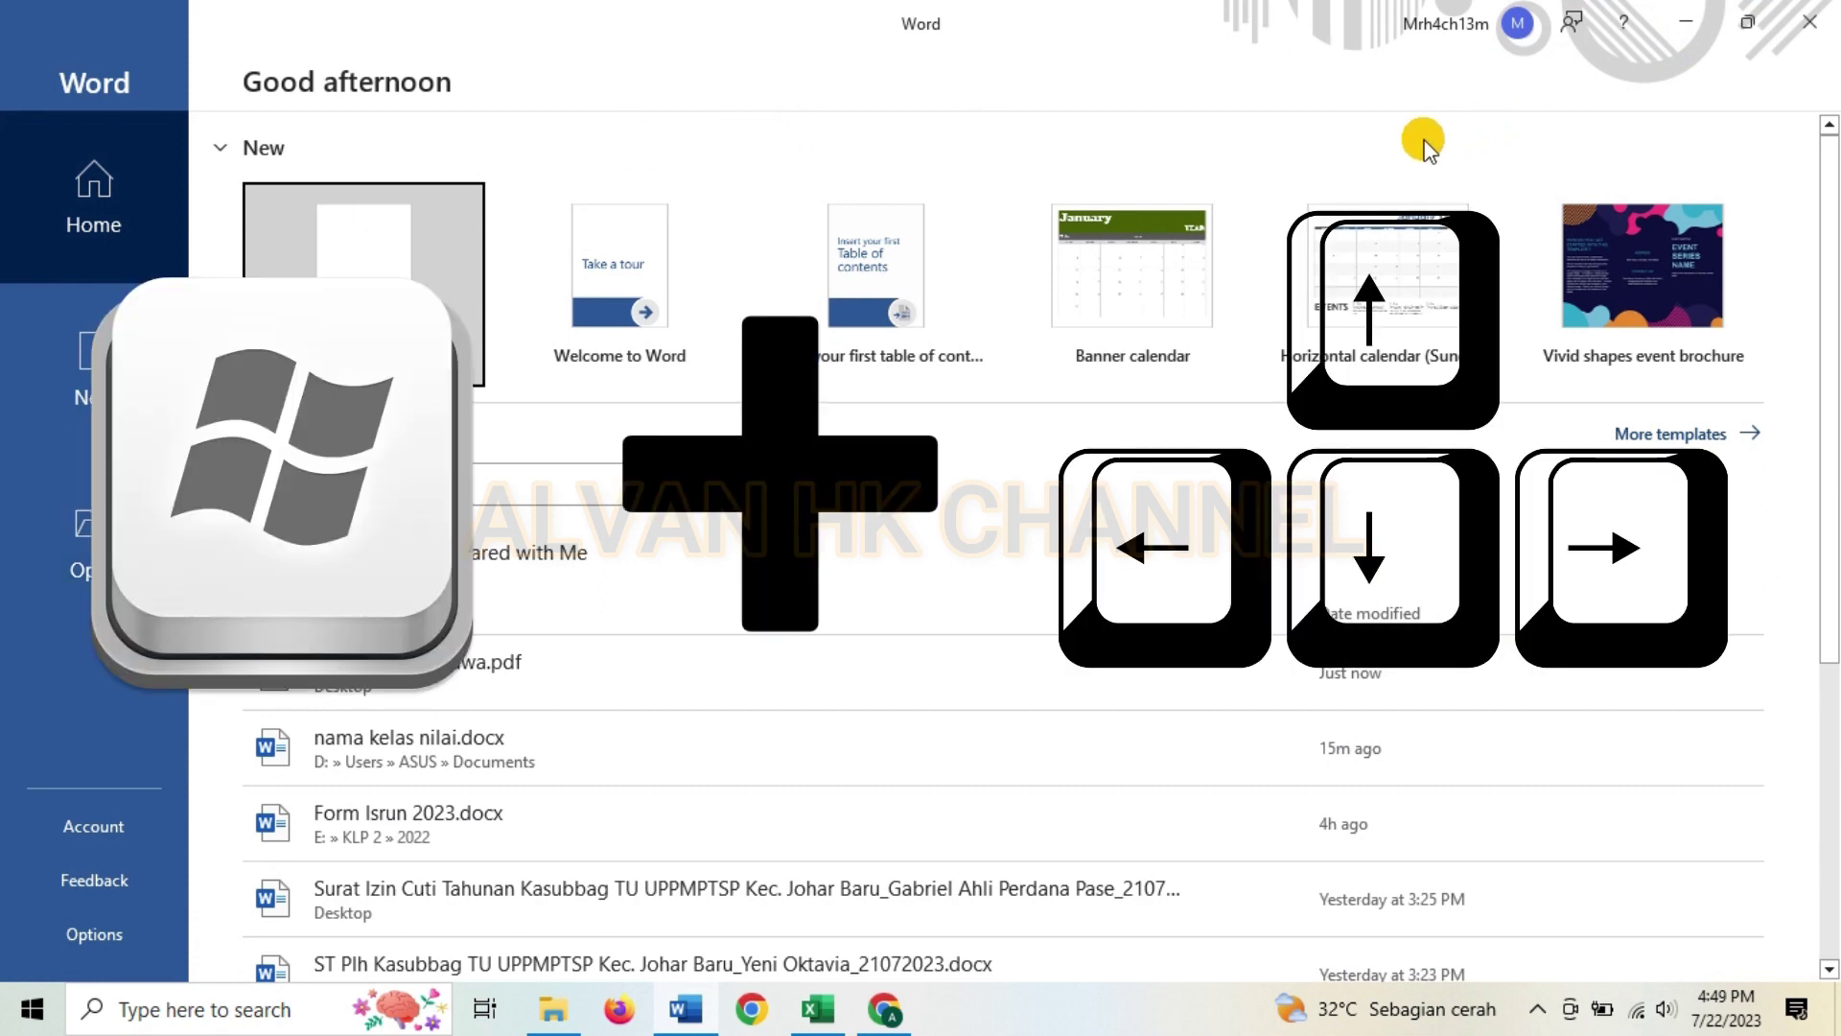
pyautogui.press('super+Left')
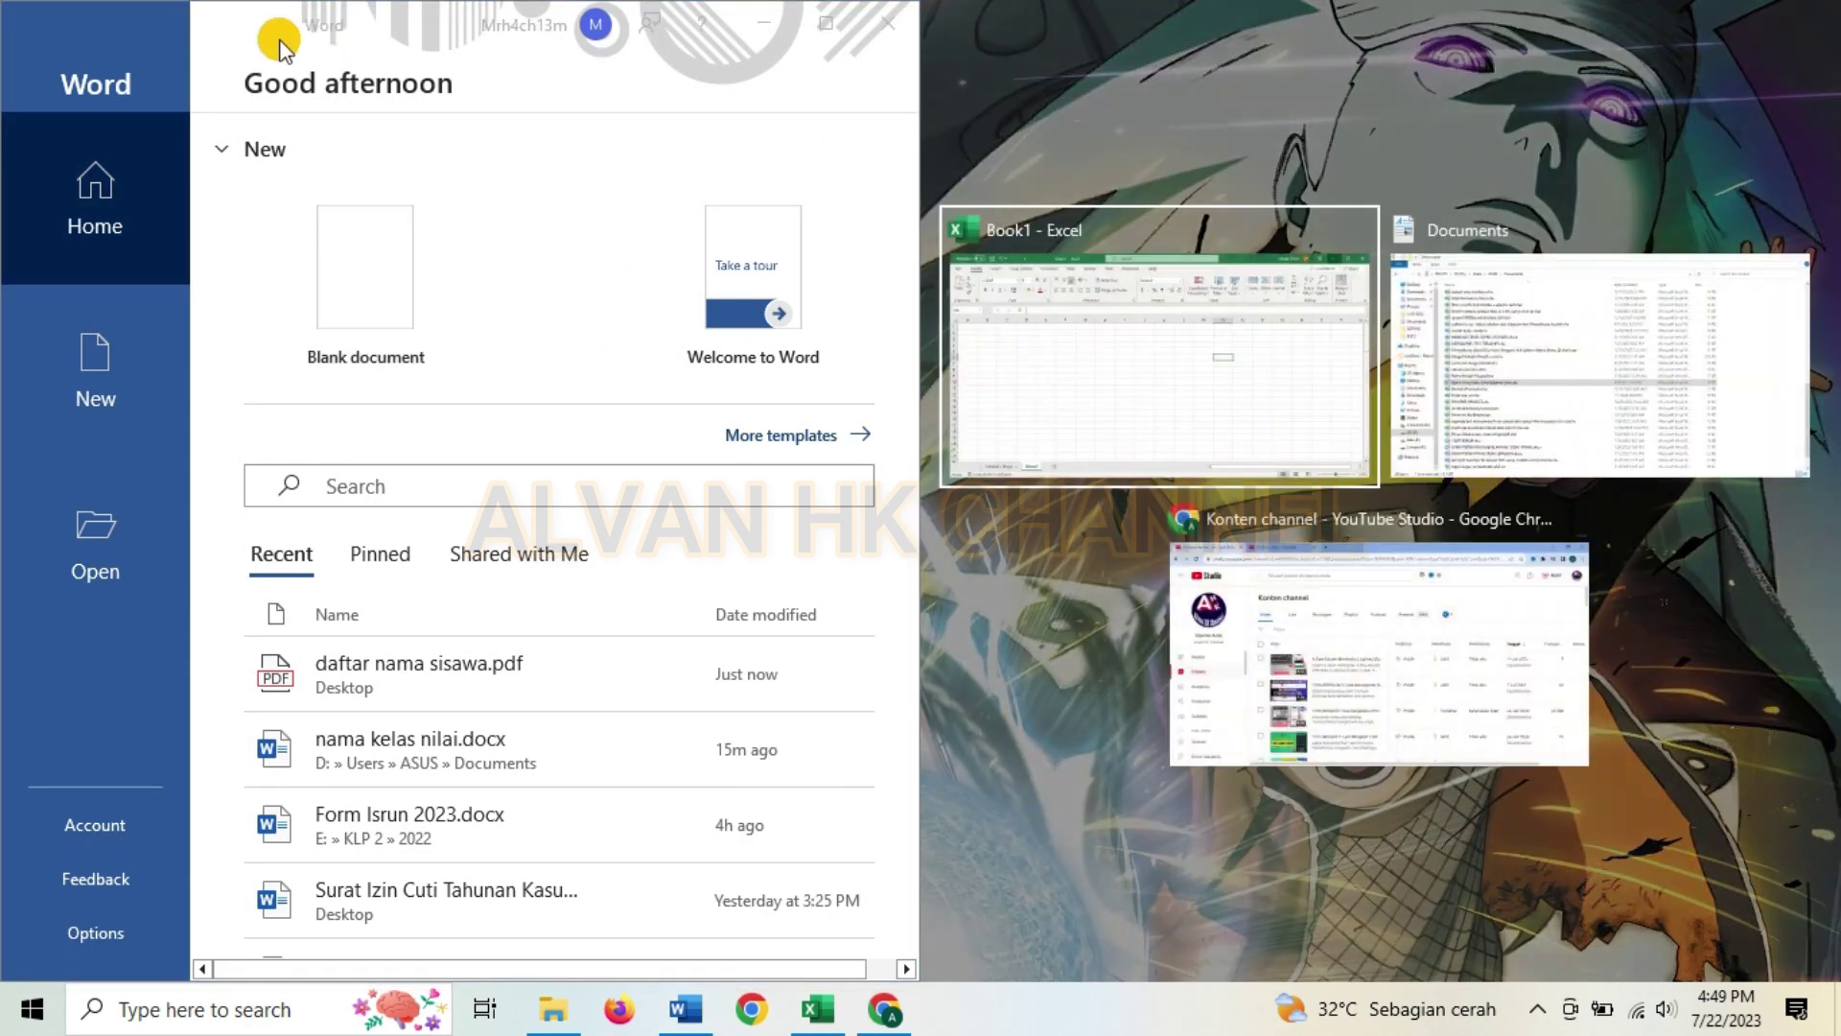
pyautogui.click(336, 22)
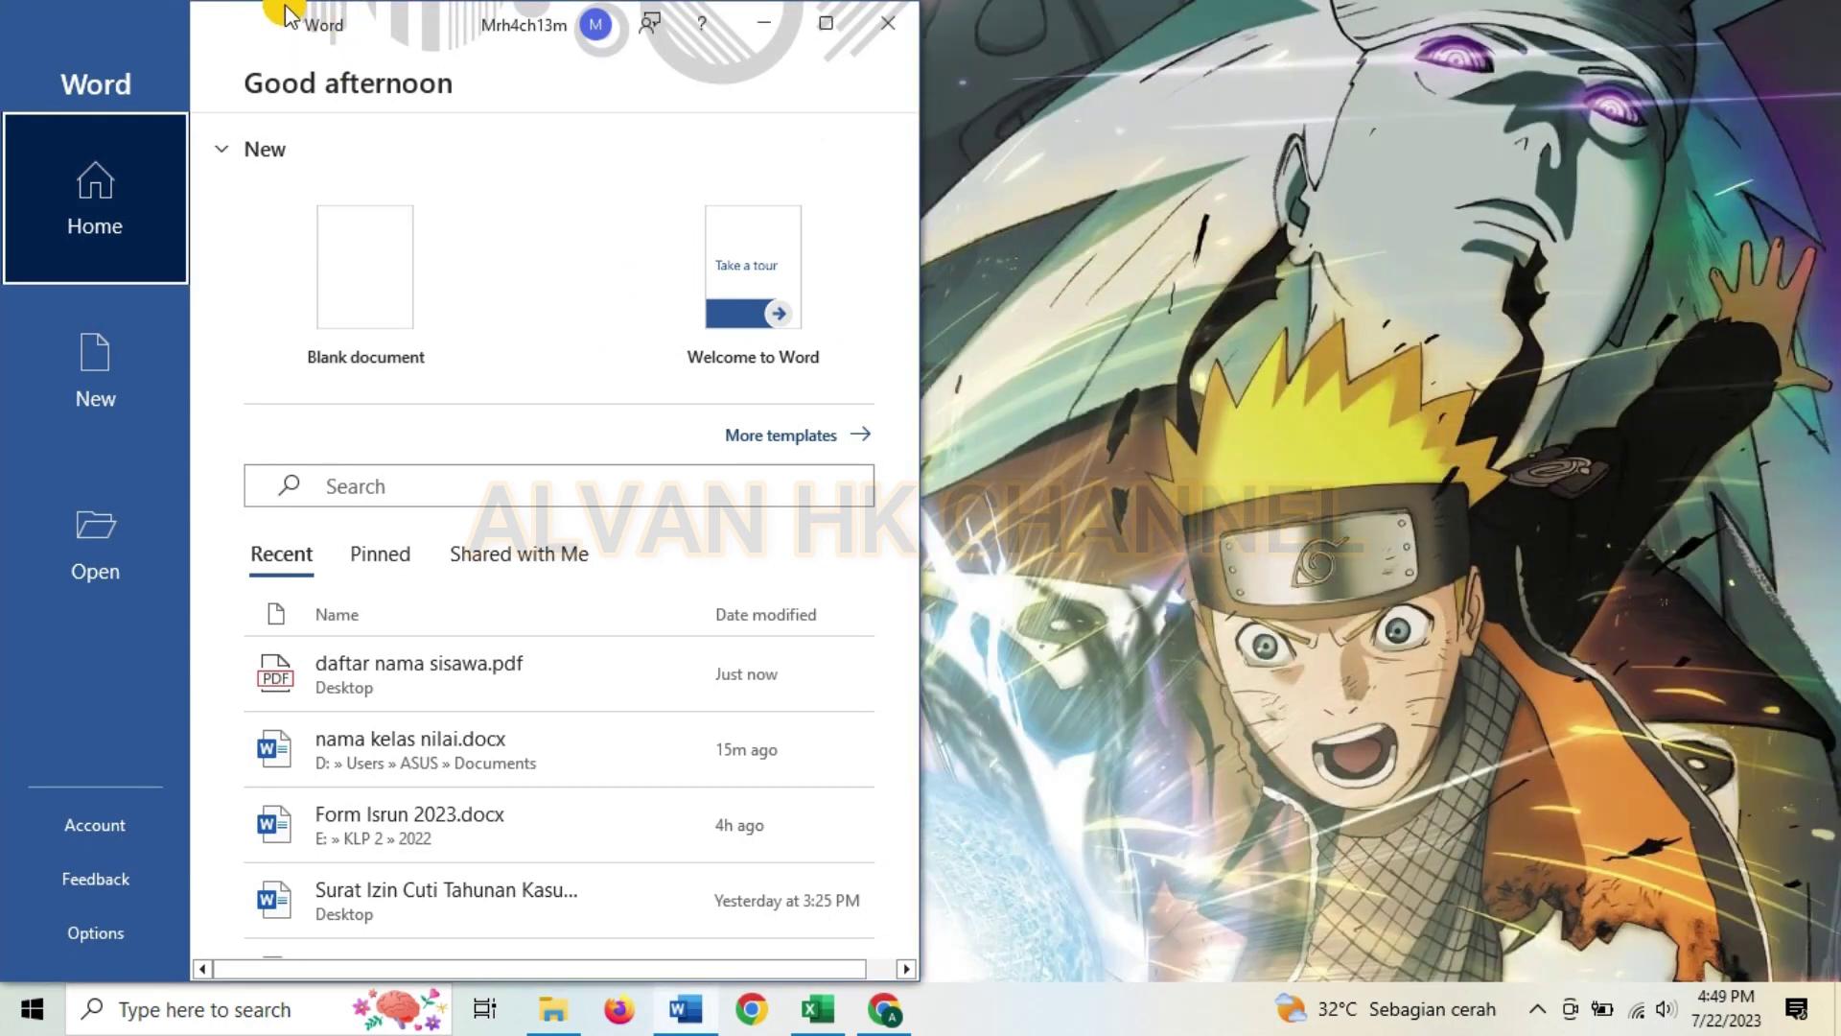
pyautogui.press('super+Right')
pyautogui.click(51, 616)
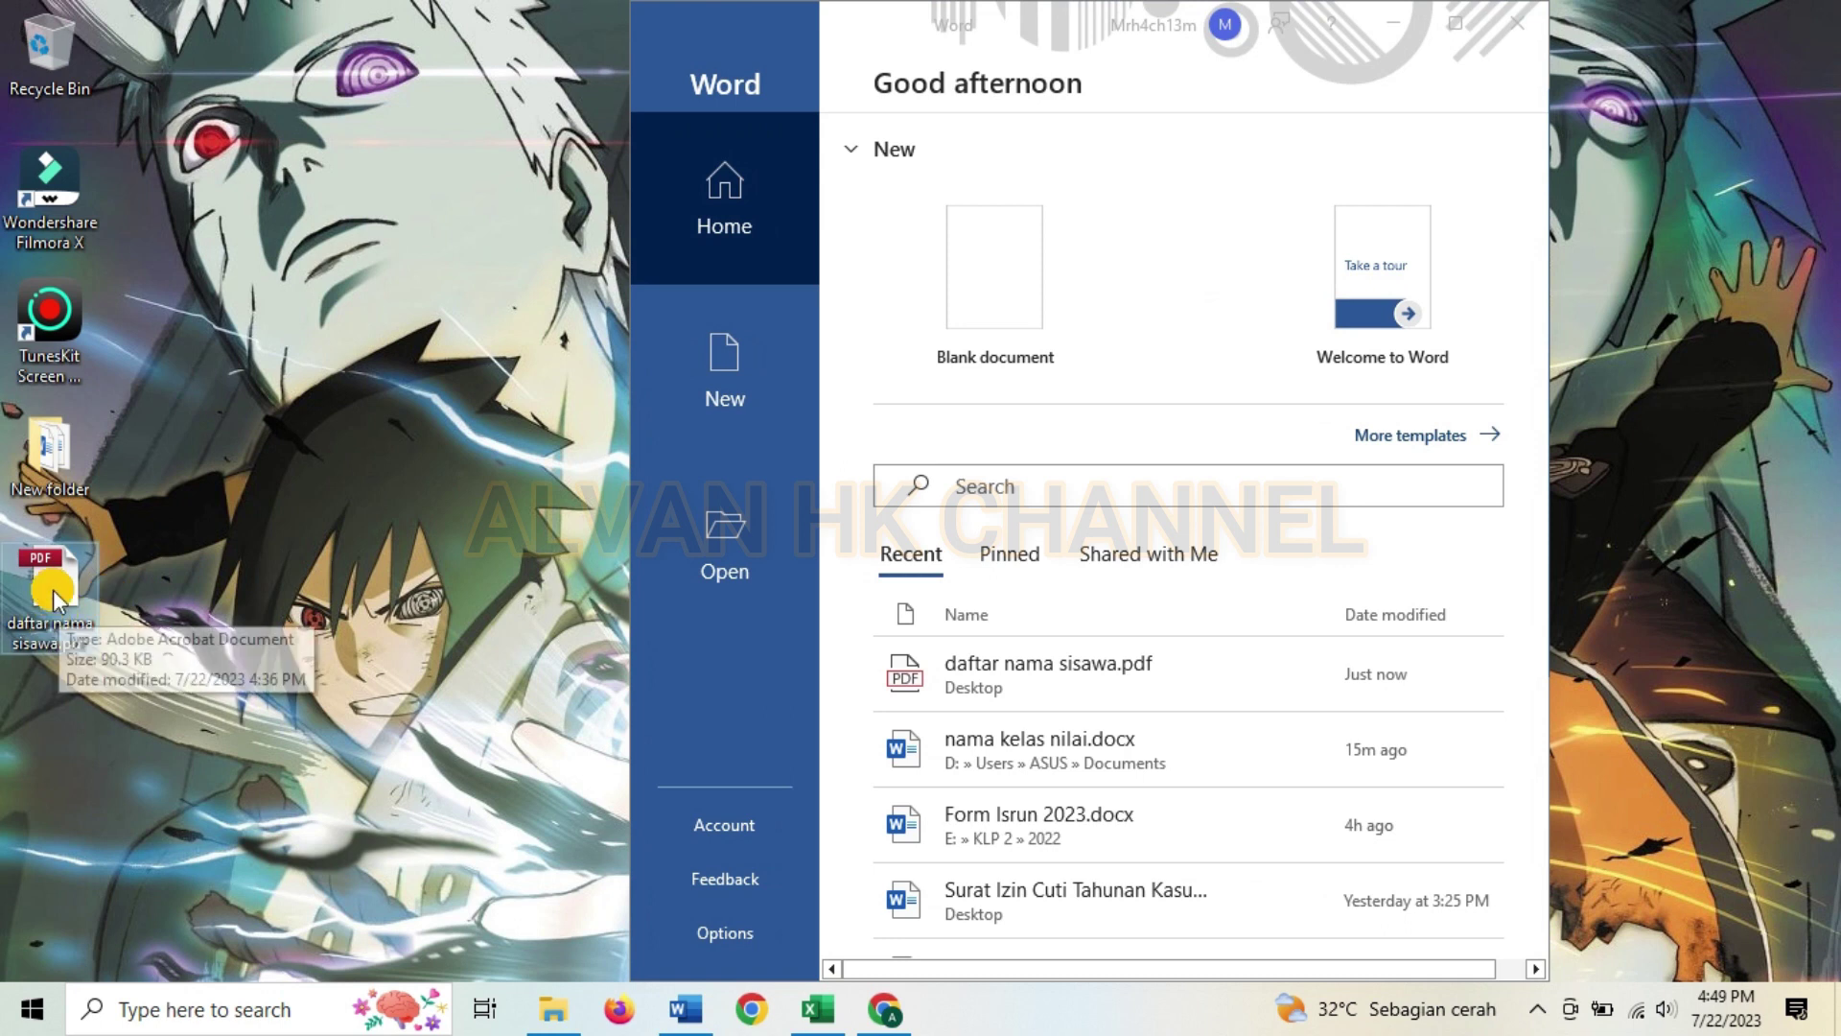
# Step: Drop daftar nama sisawa.pdf onto Blank document and confirm converting it to editable text
pyautogui.moveTo(55, 599); pyautogui.dragTo(991, 287)
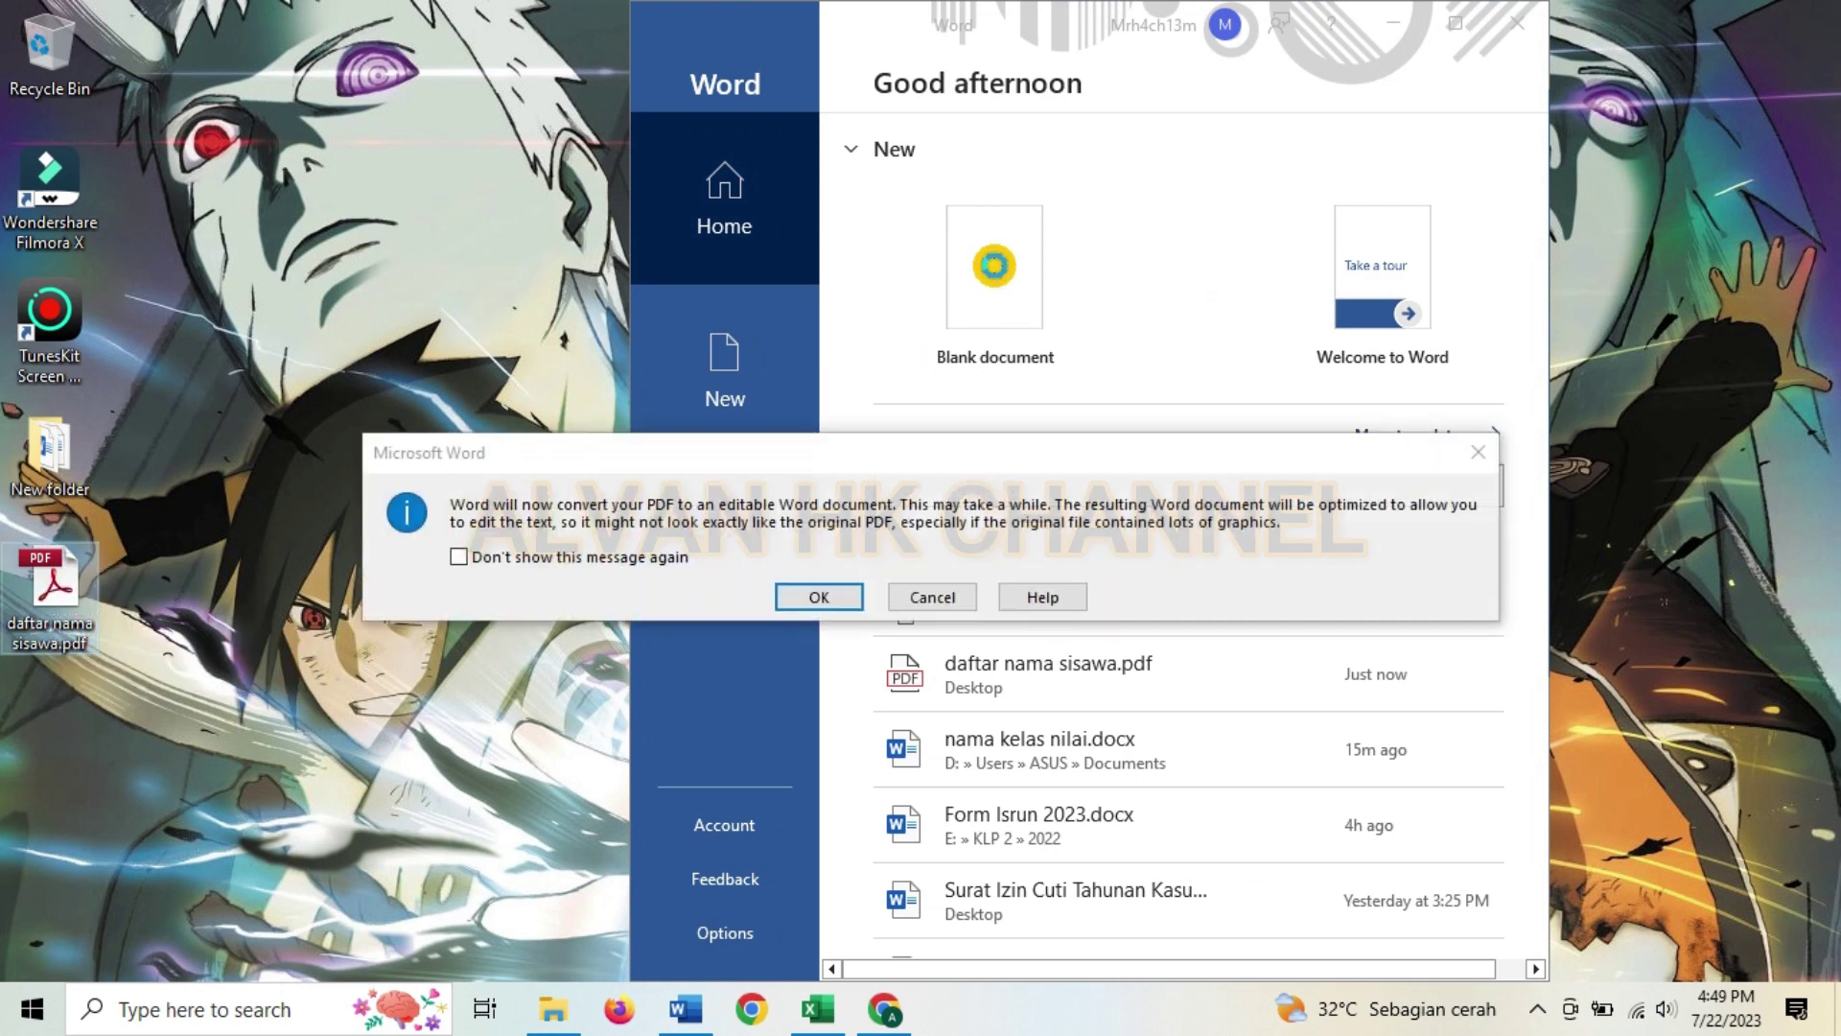
pyautogui.click(802, 599)
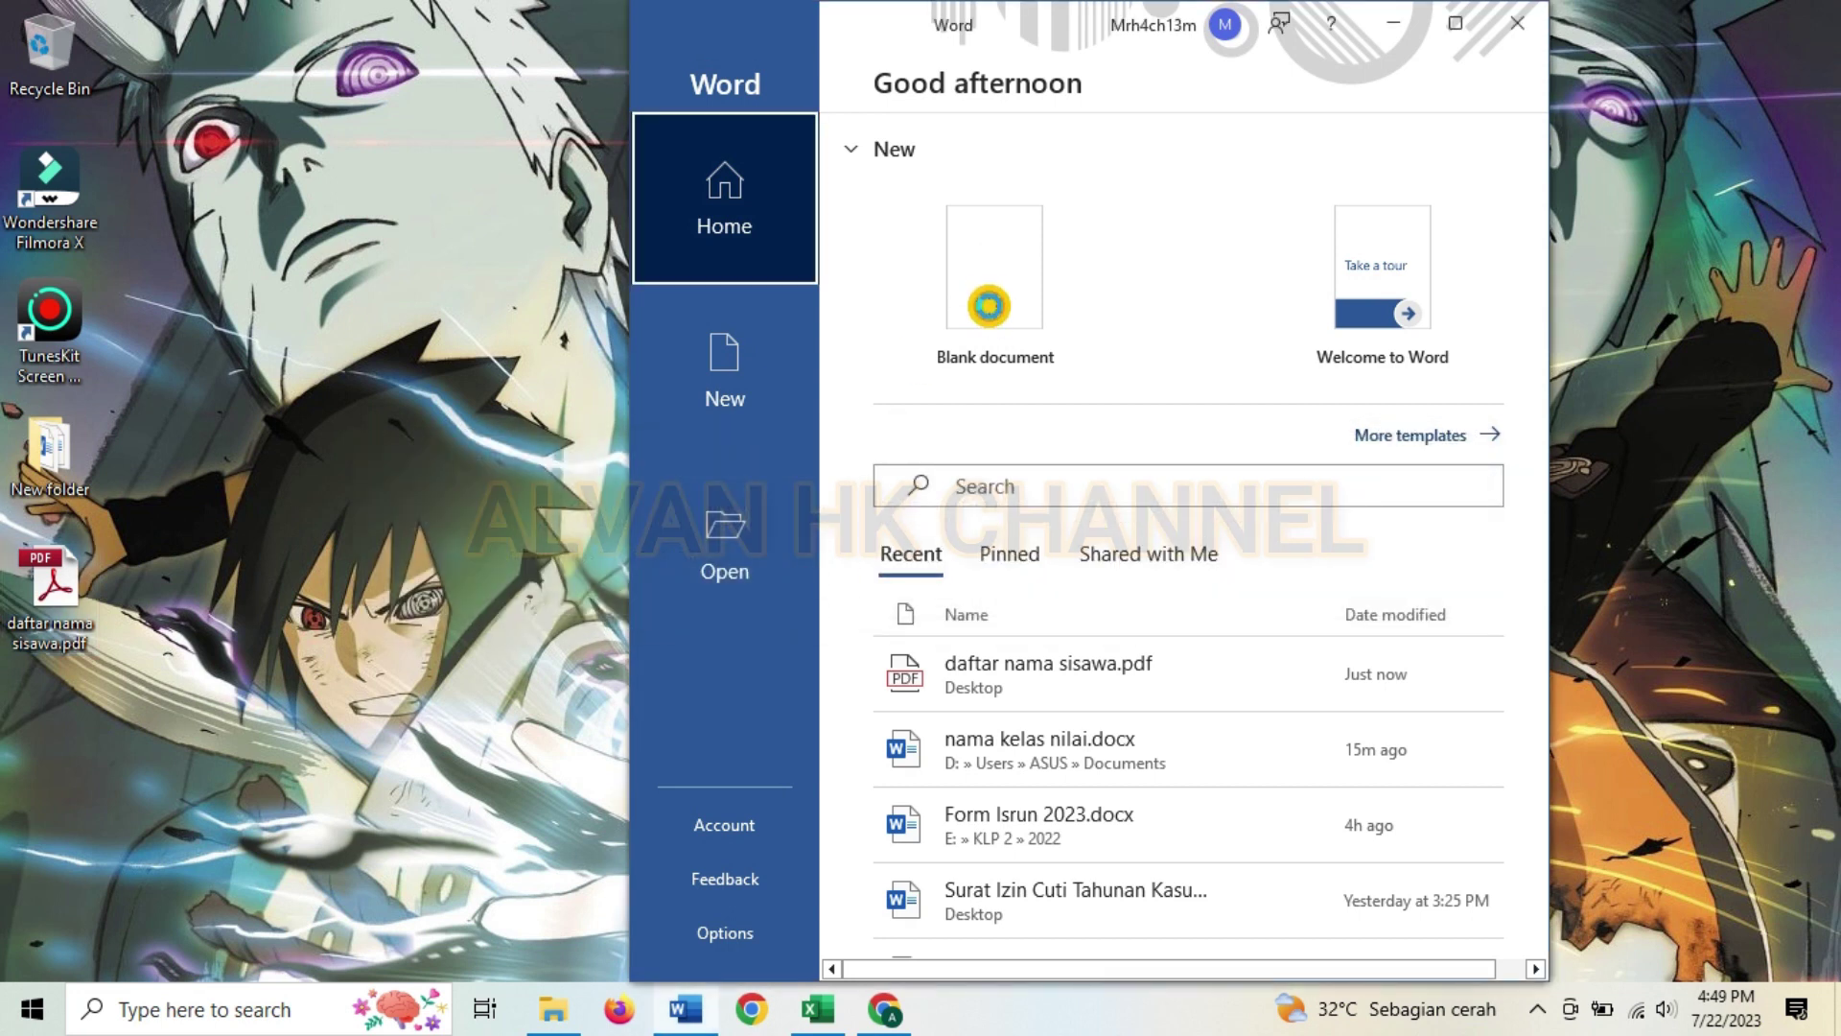
pyautogui.moveTo(1093, 575)
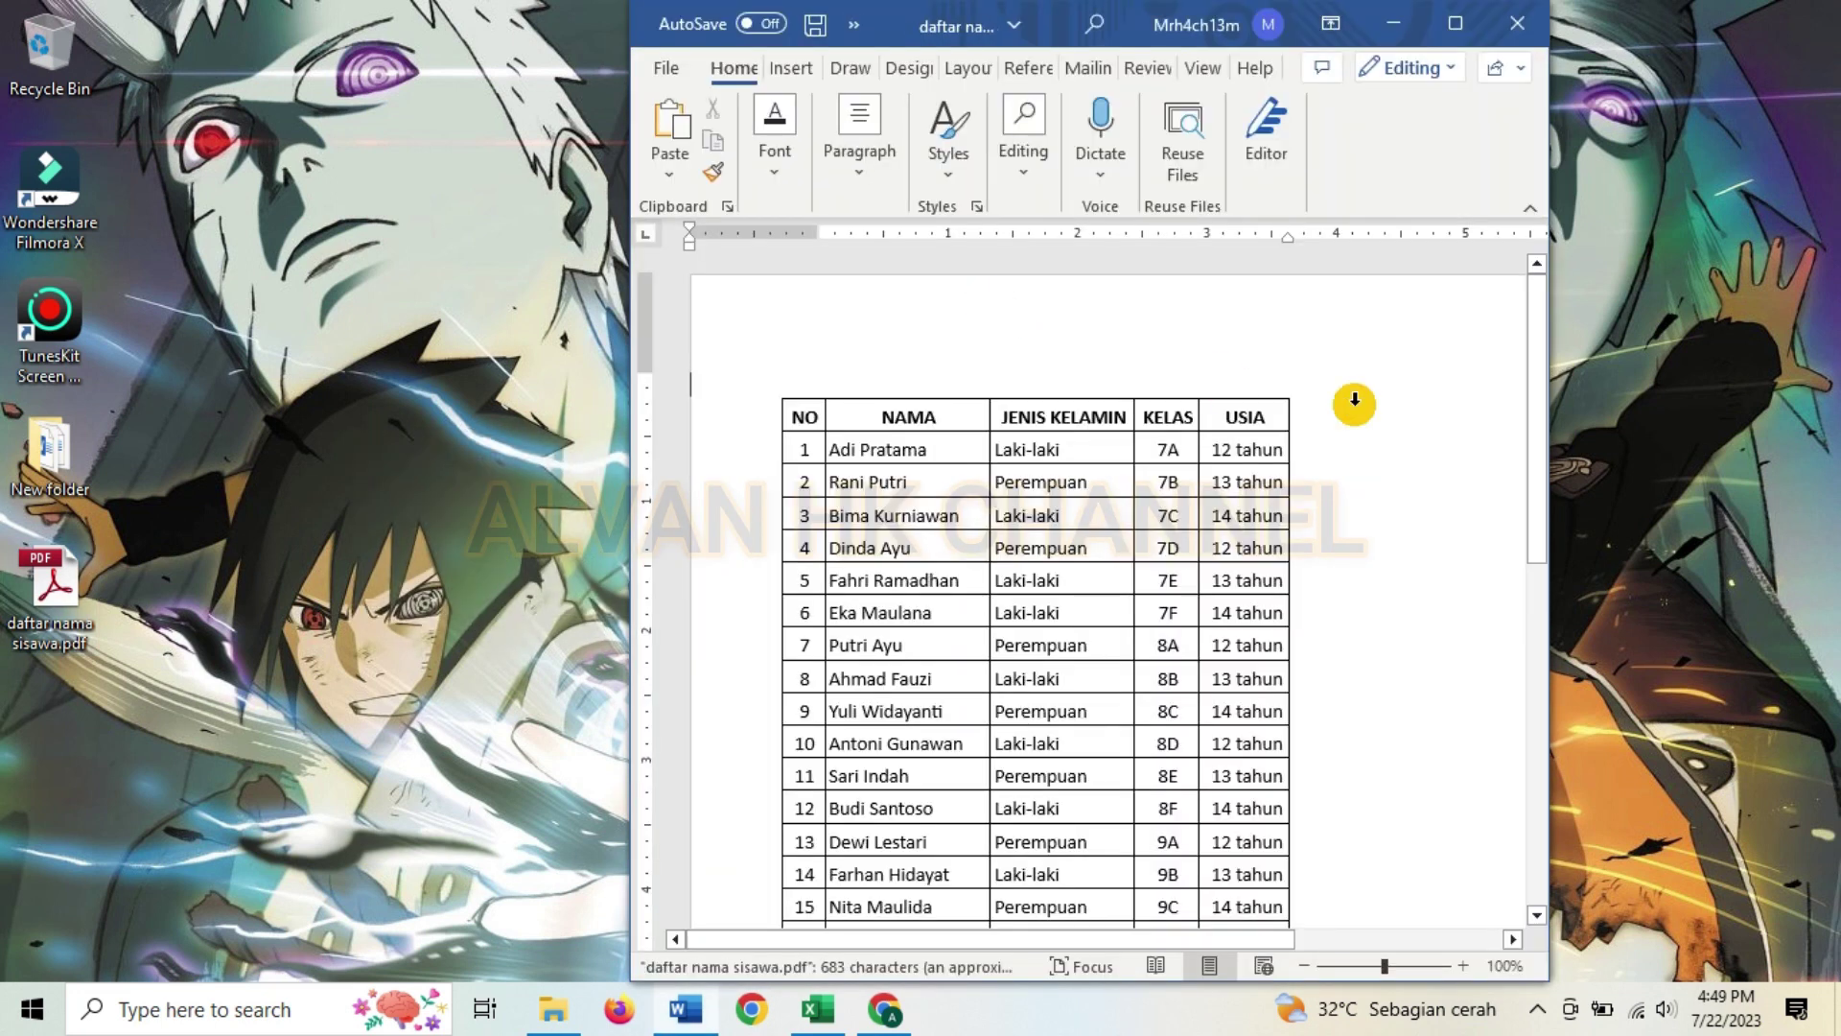
pyautogui.scroll(-3, 1523, 479)
pyautogui.scroll(5, 1515, 489)
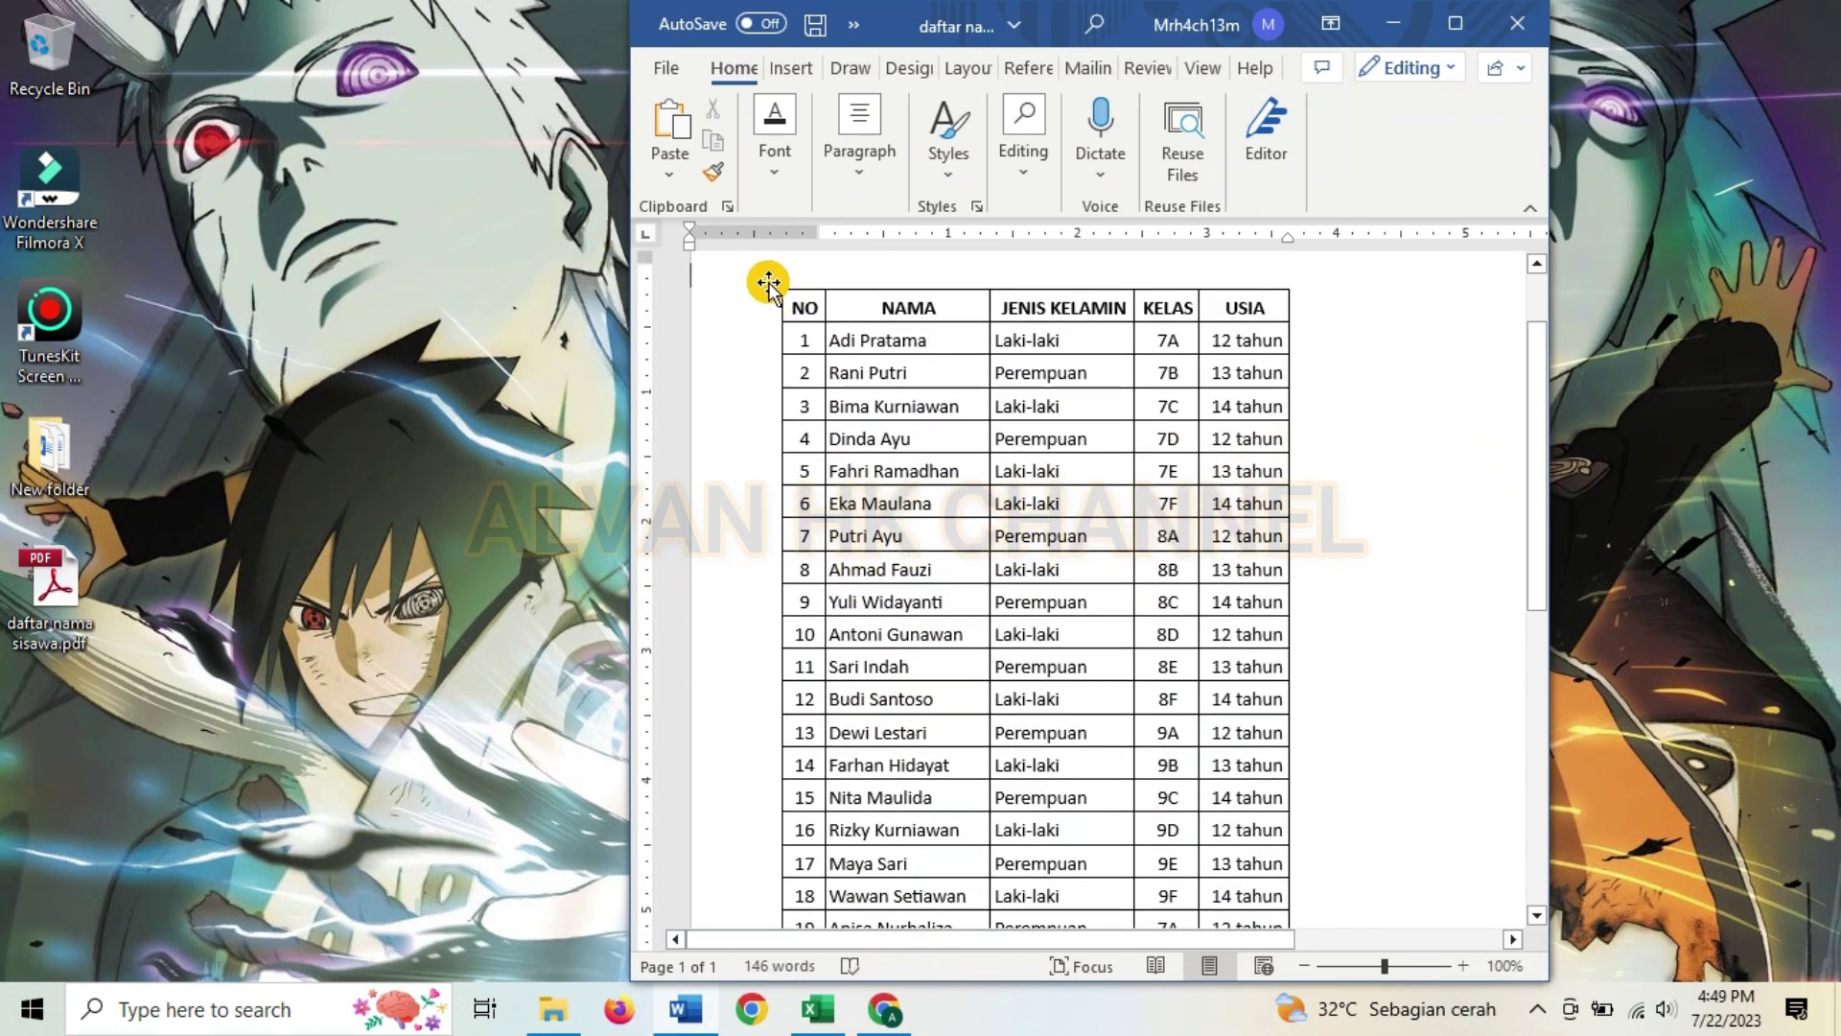
# Step: Insert an empty line above the converted student table
pyautogui.click(768, 279)
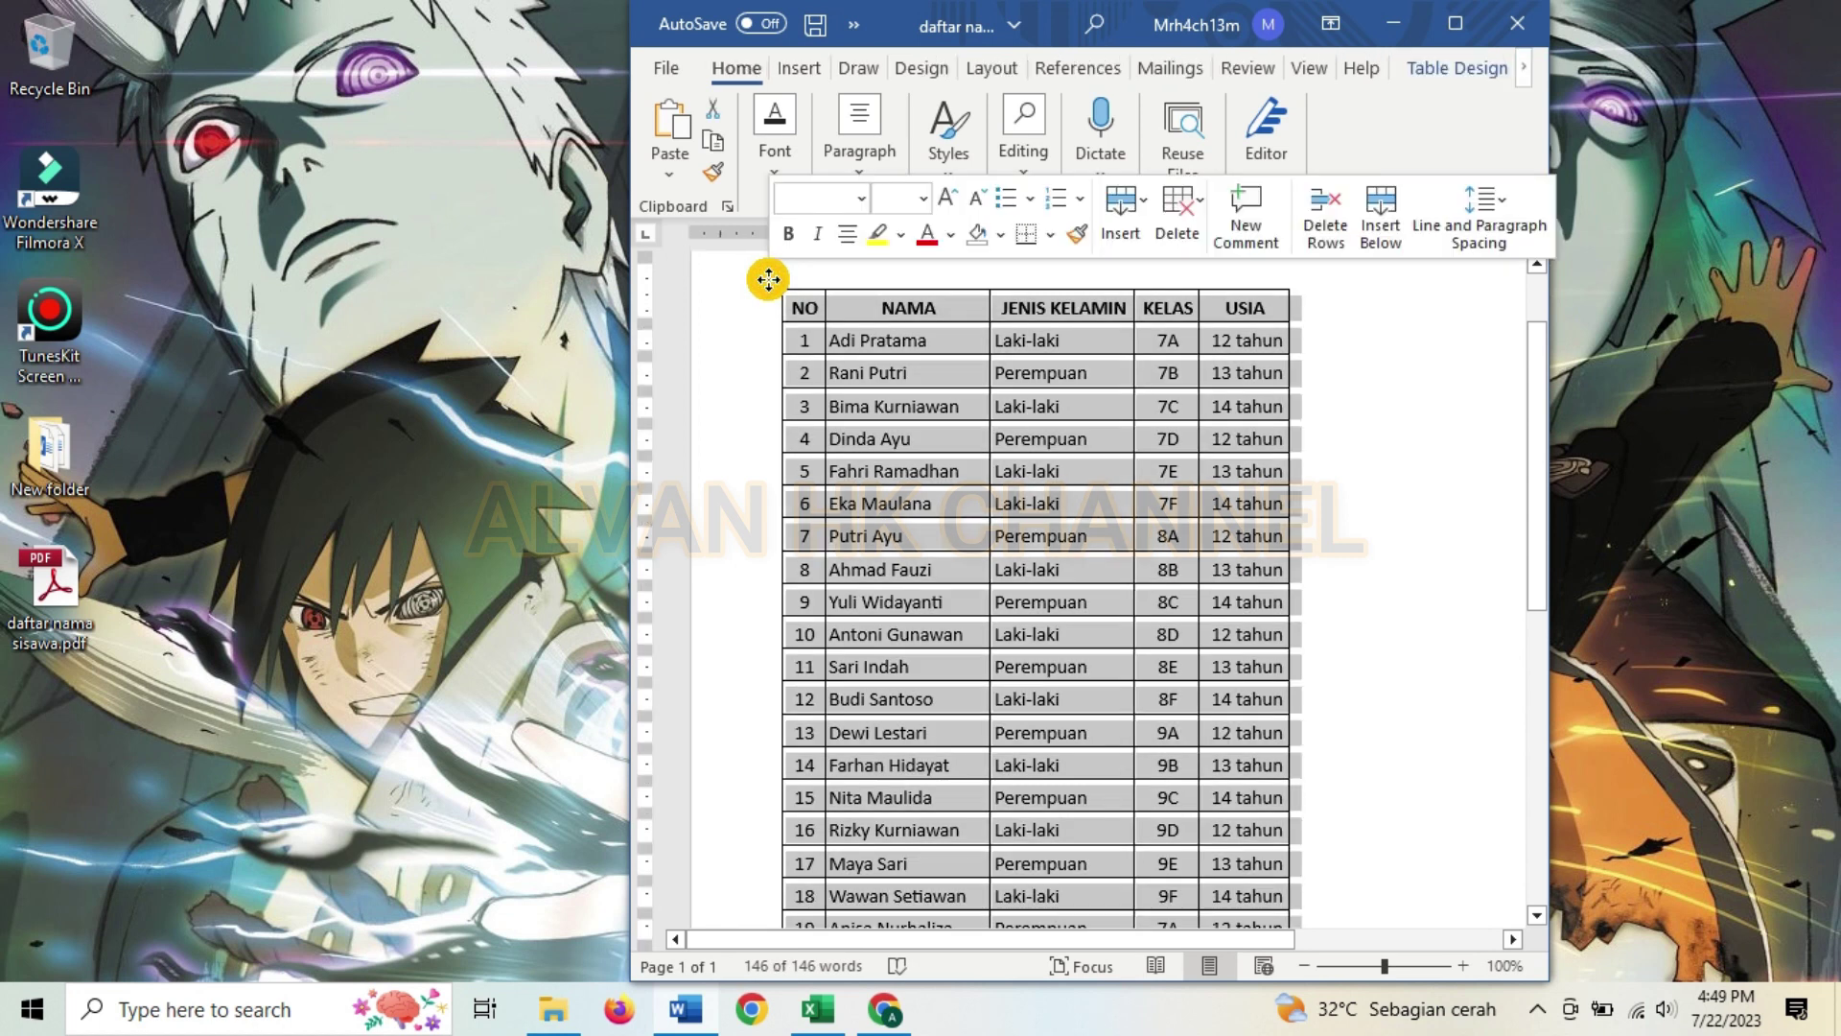
pyautogui.click(794, 312)
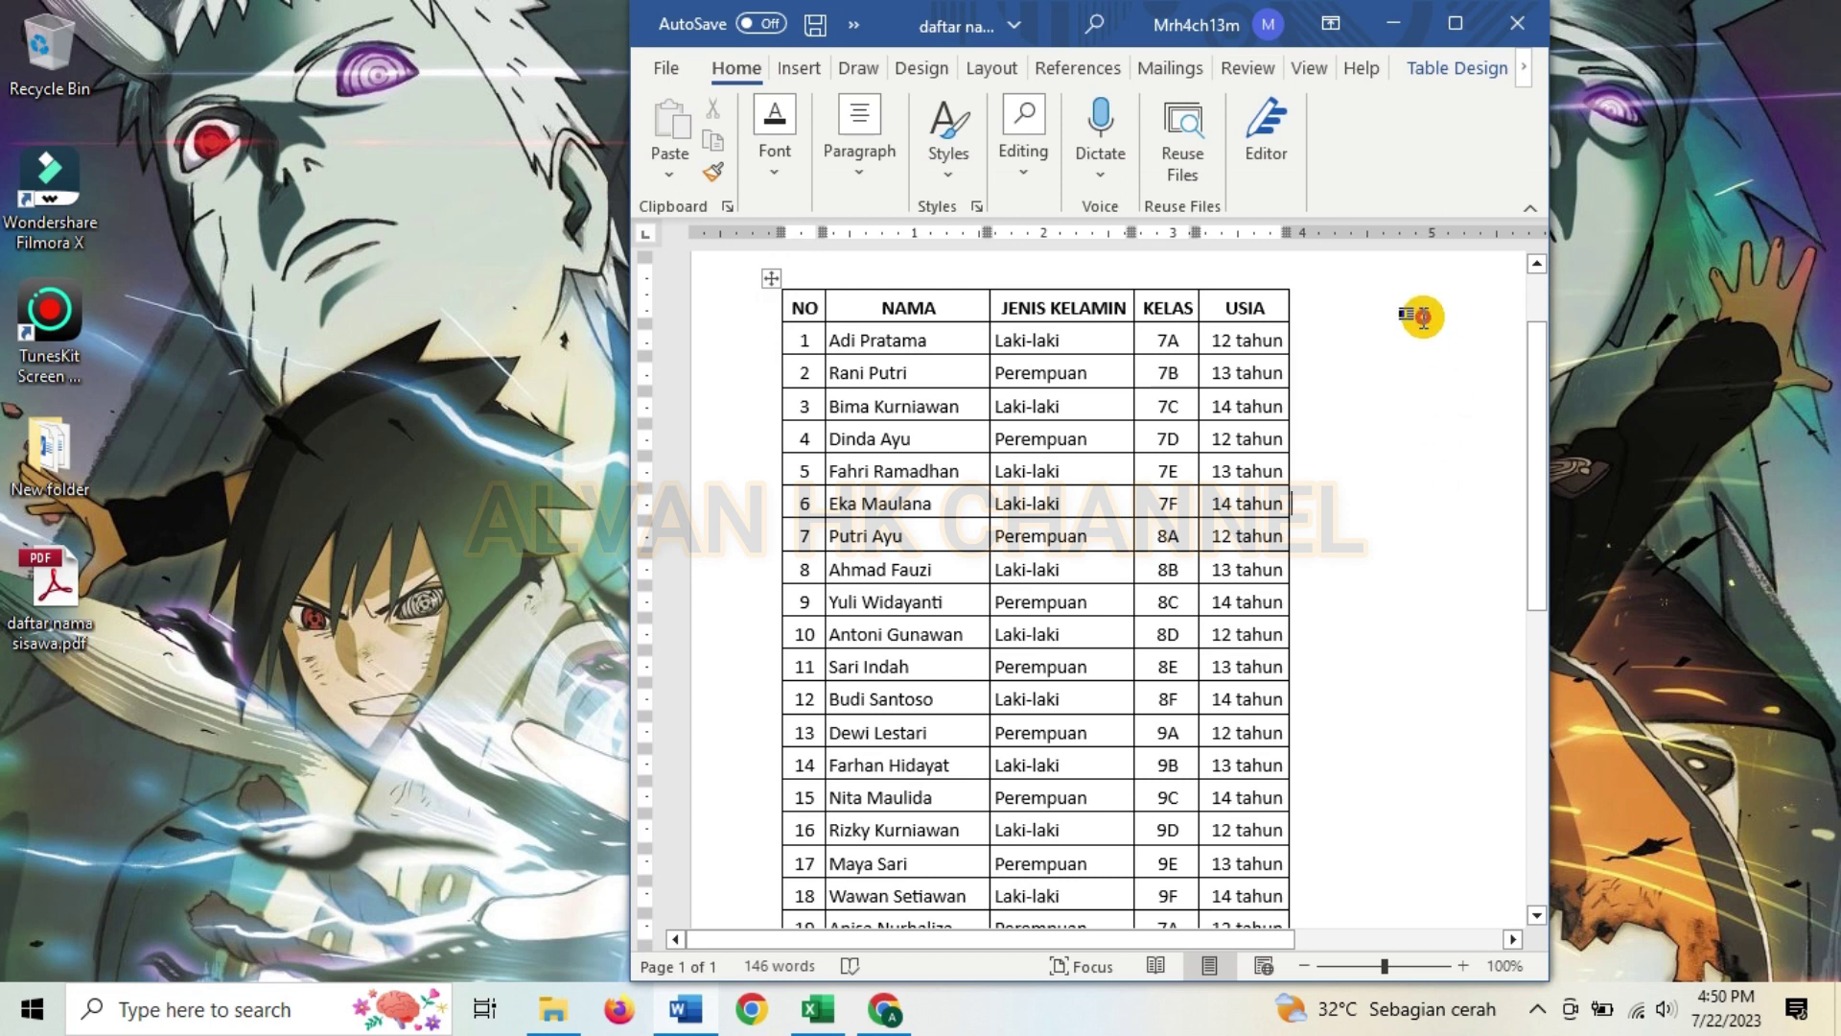
pyautogui.press('Return')
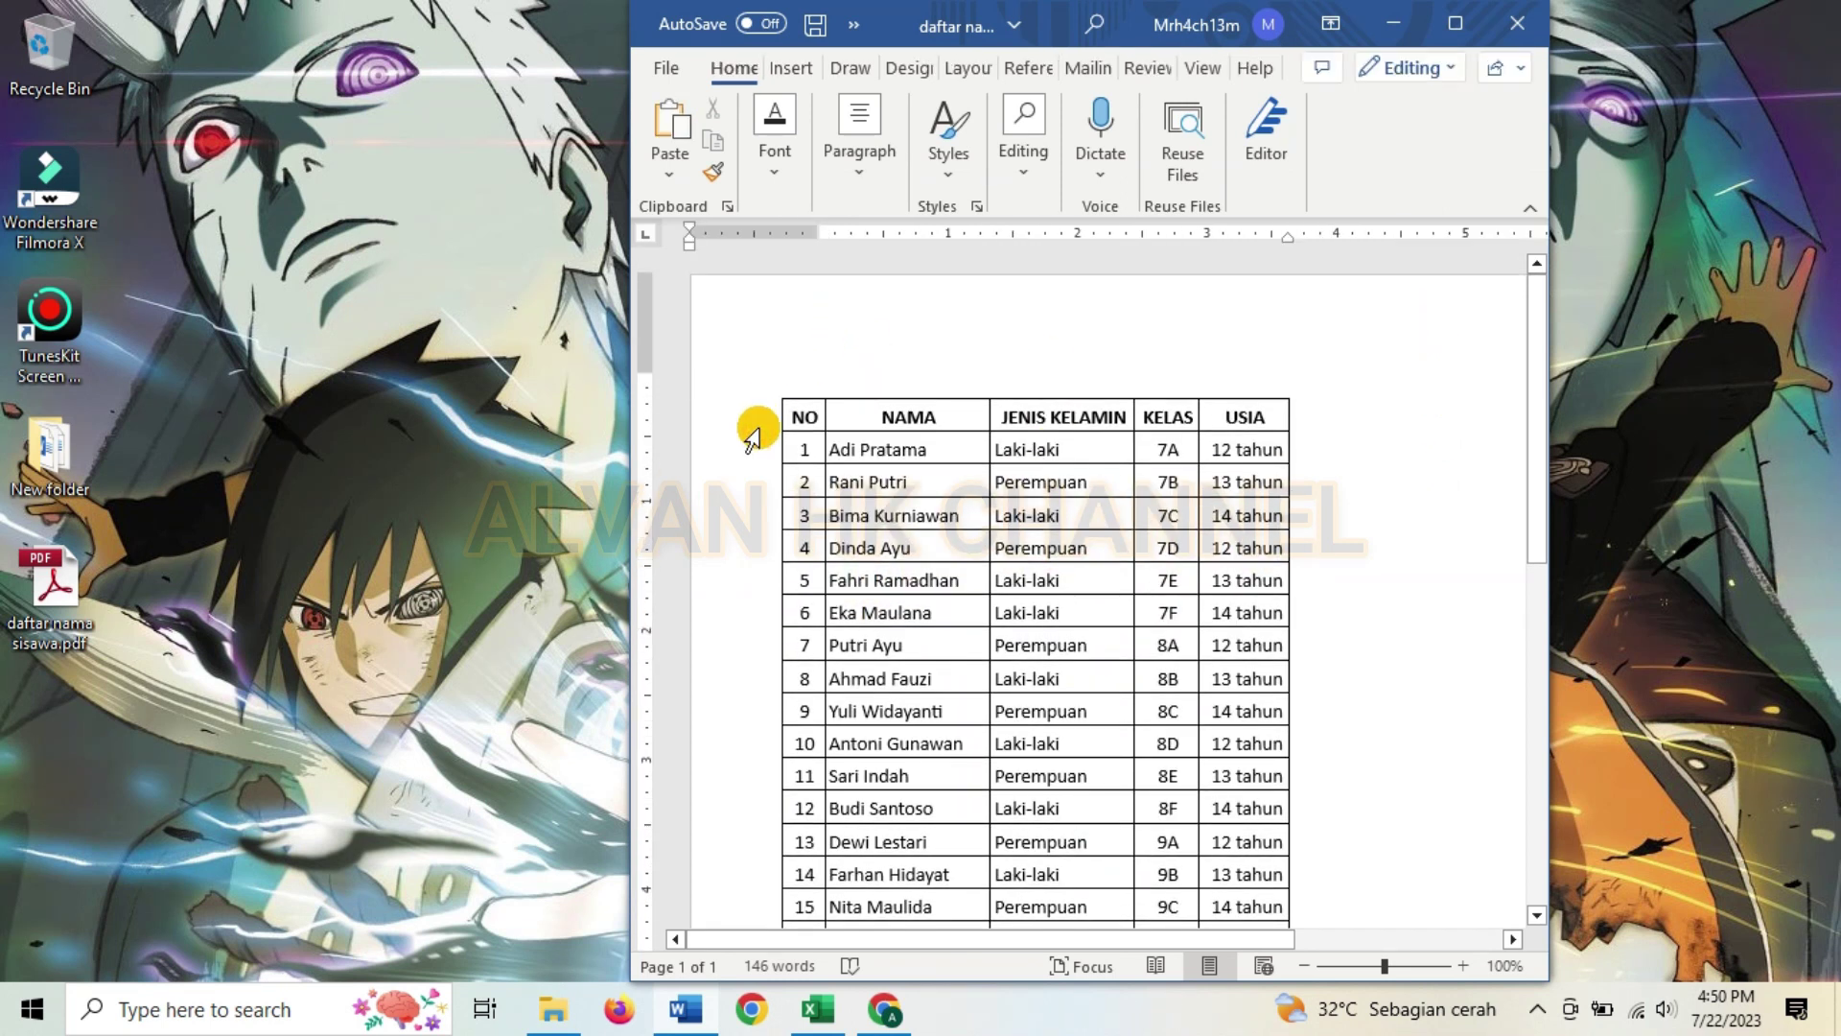
pyautogui.moveTo(753, 436); pyautogui.dragTo(856, 610)
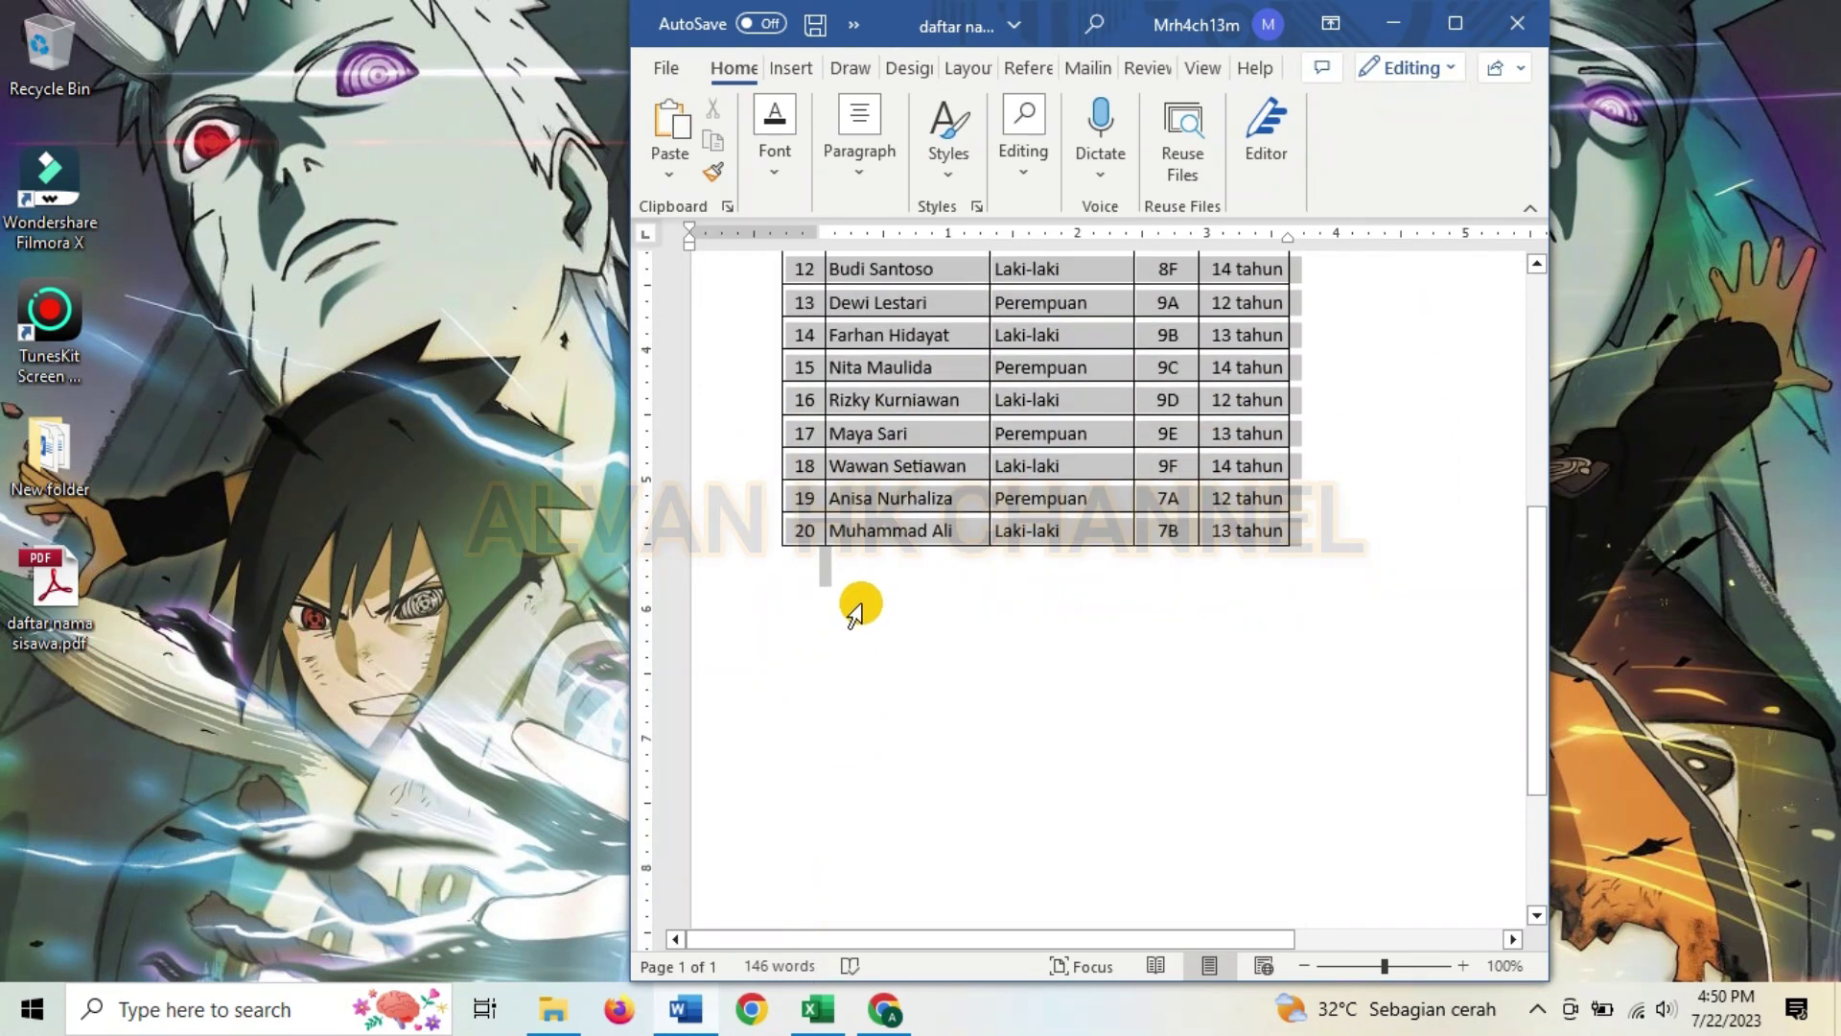
pyautogui.scroll(5, 1103, 626)
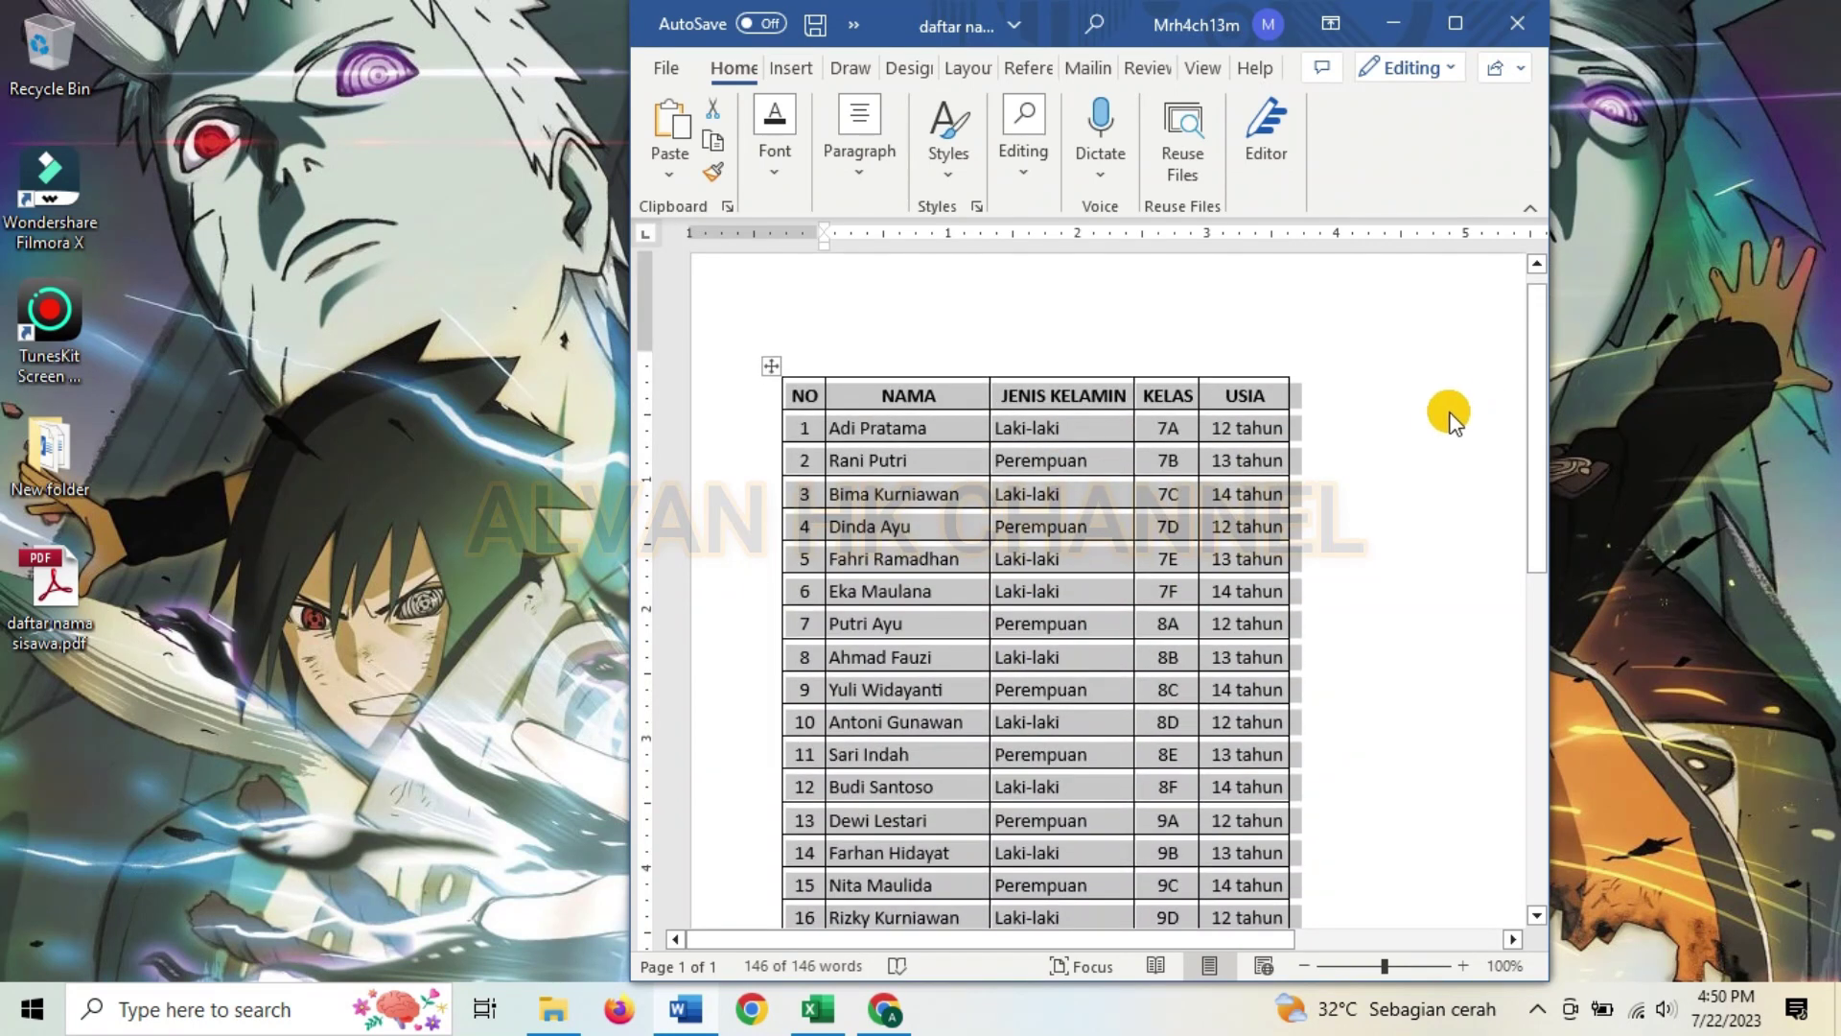
# Step: Copy the whole student table and bring it to cell A1 in Excel for pasting
pyautogui.click(767, 368)
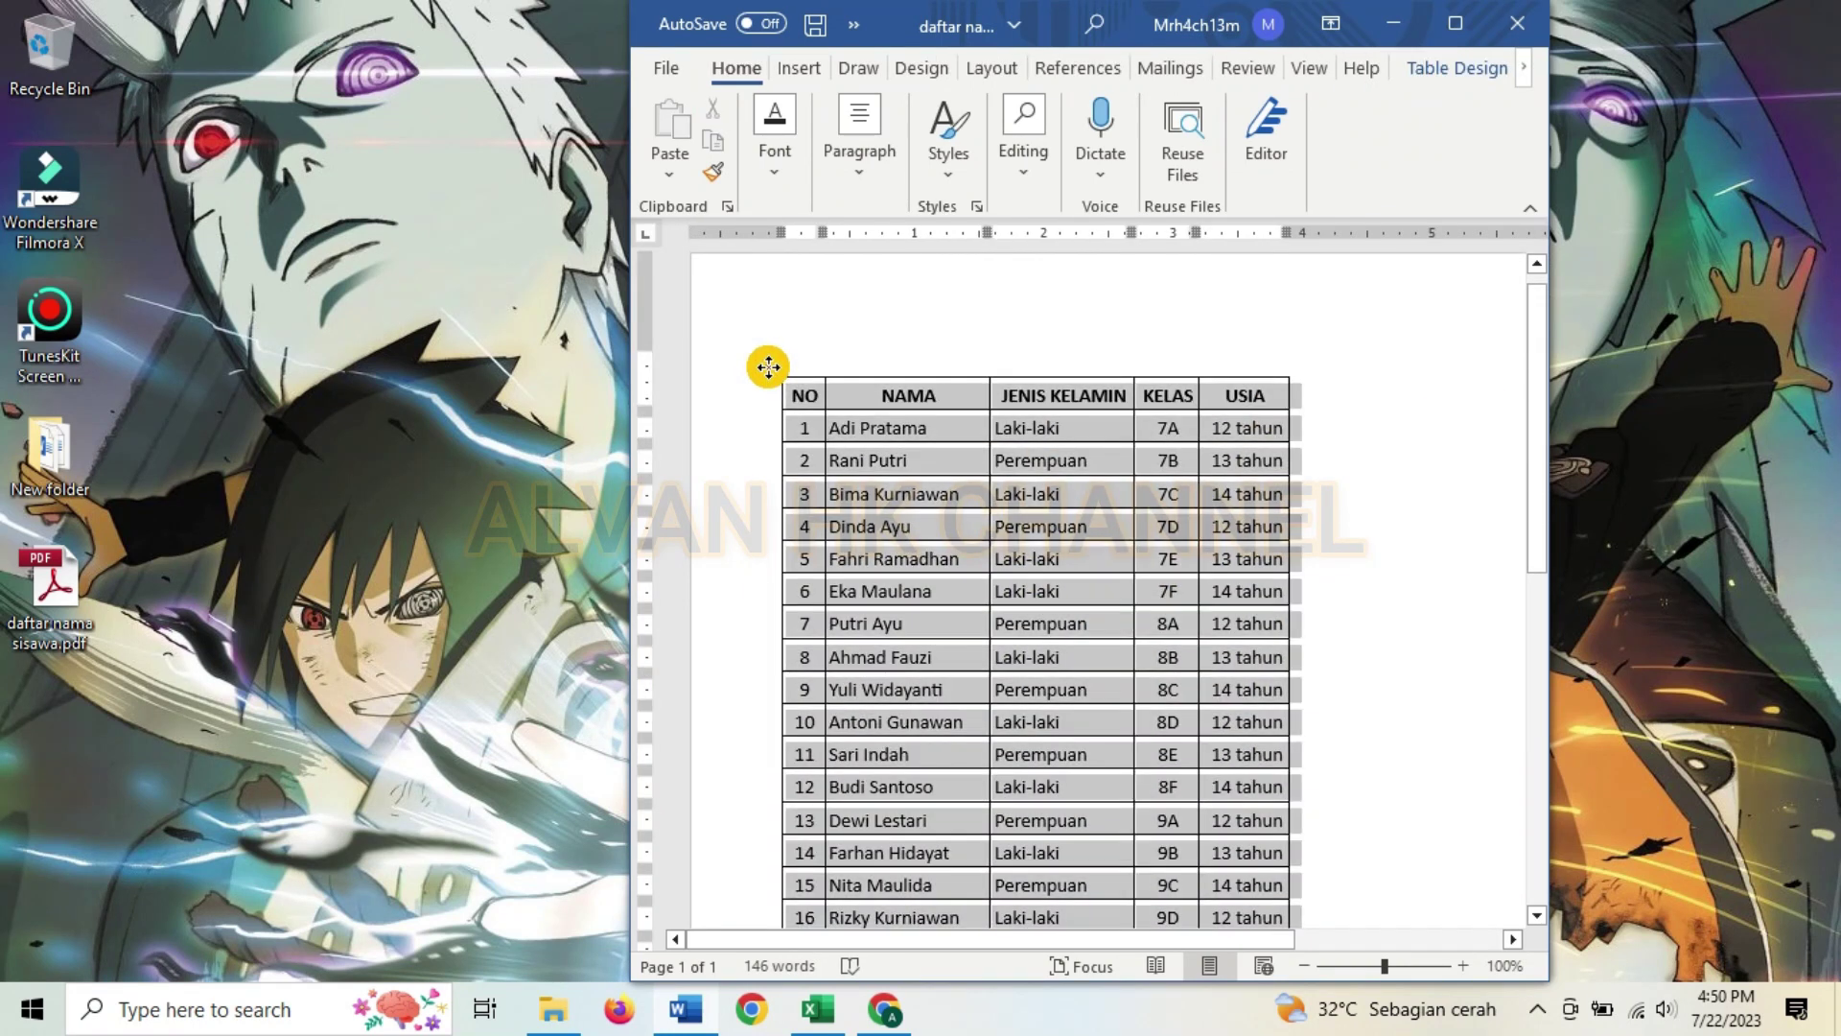
pyautogui.rightClick(769, 368)
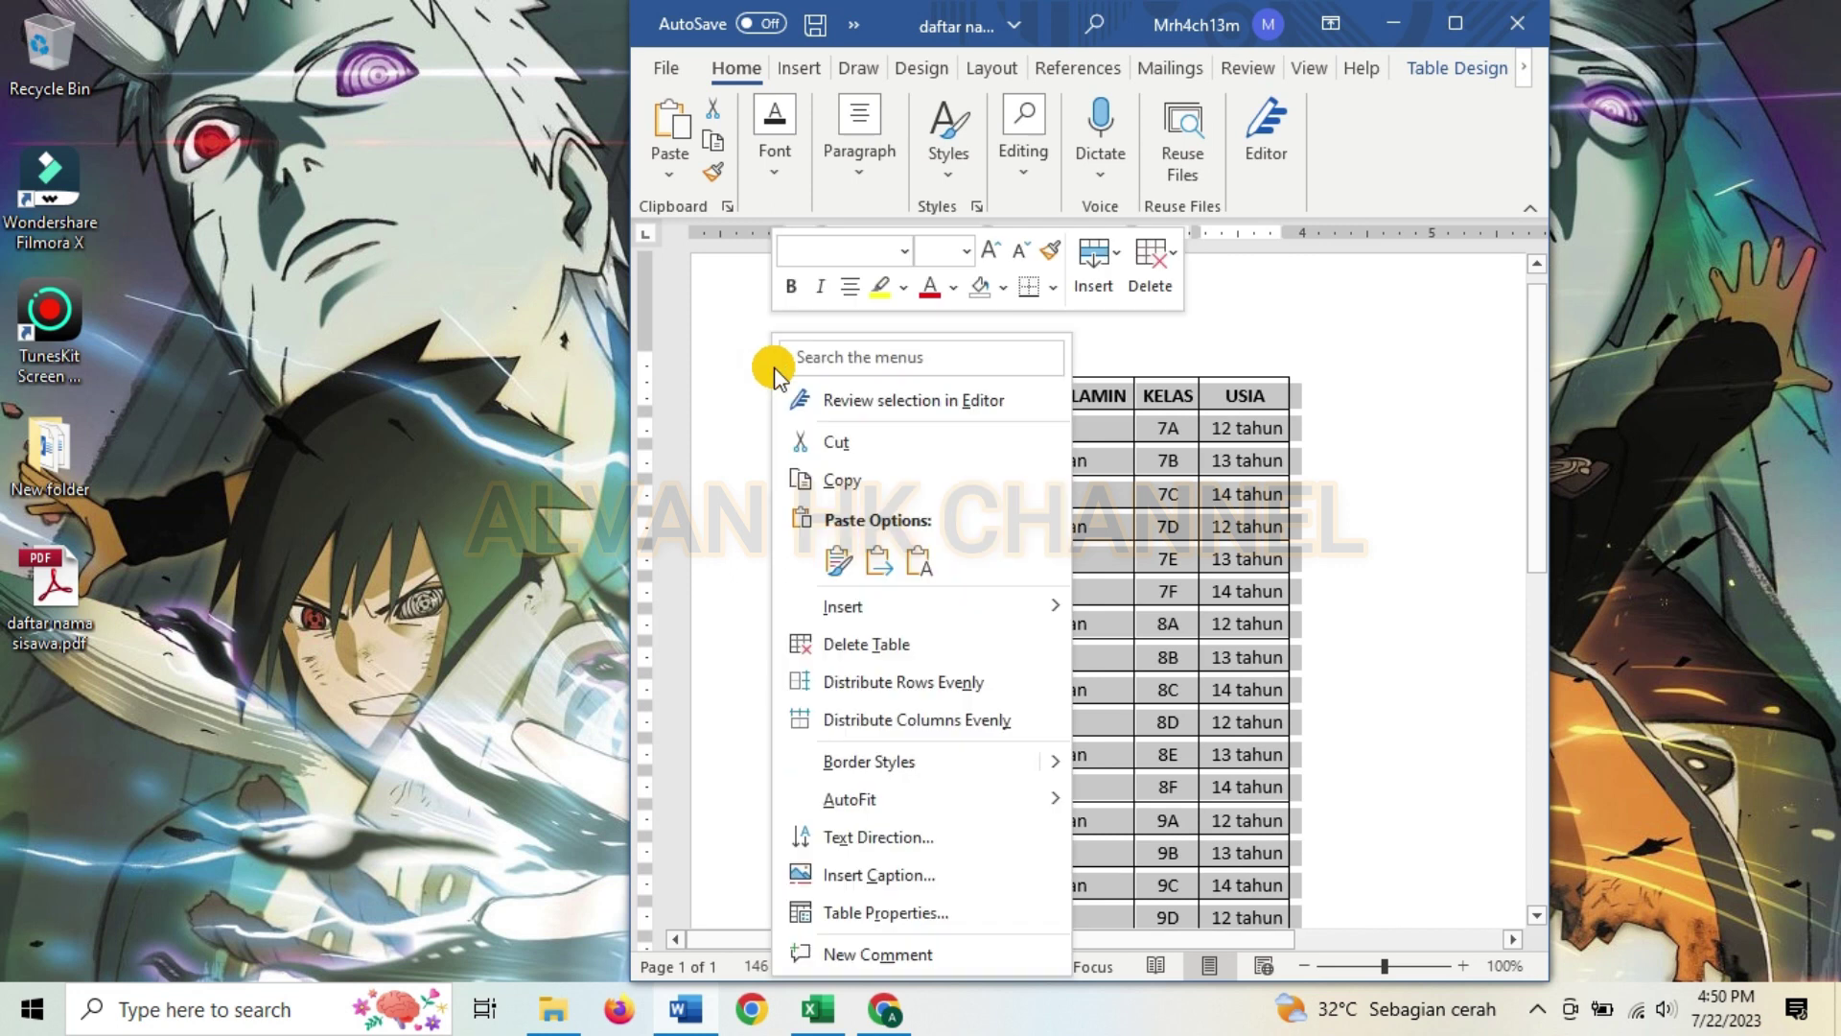
pyautogui.click(880, 482)
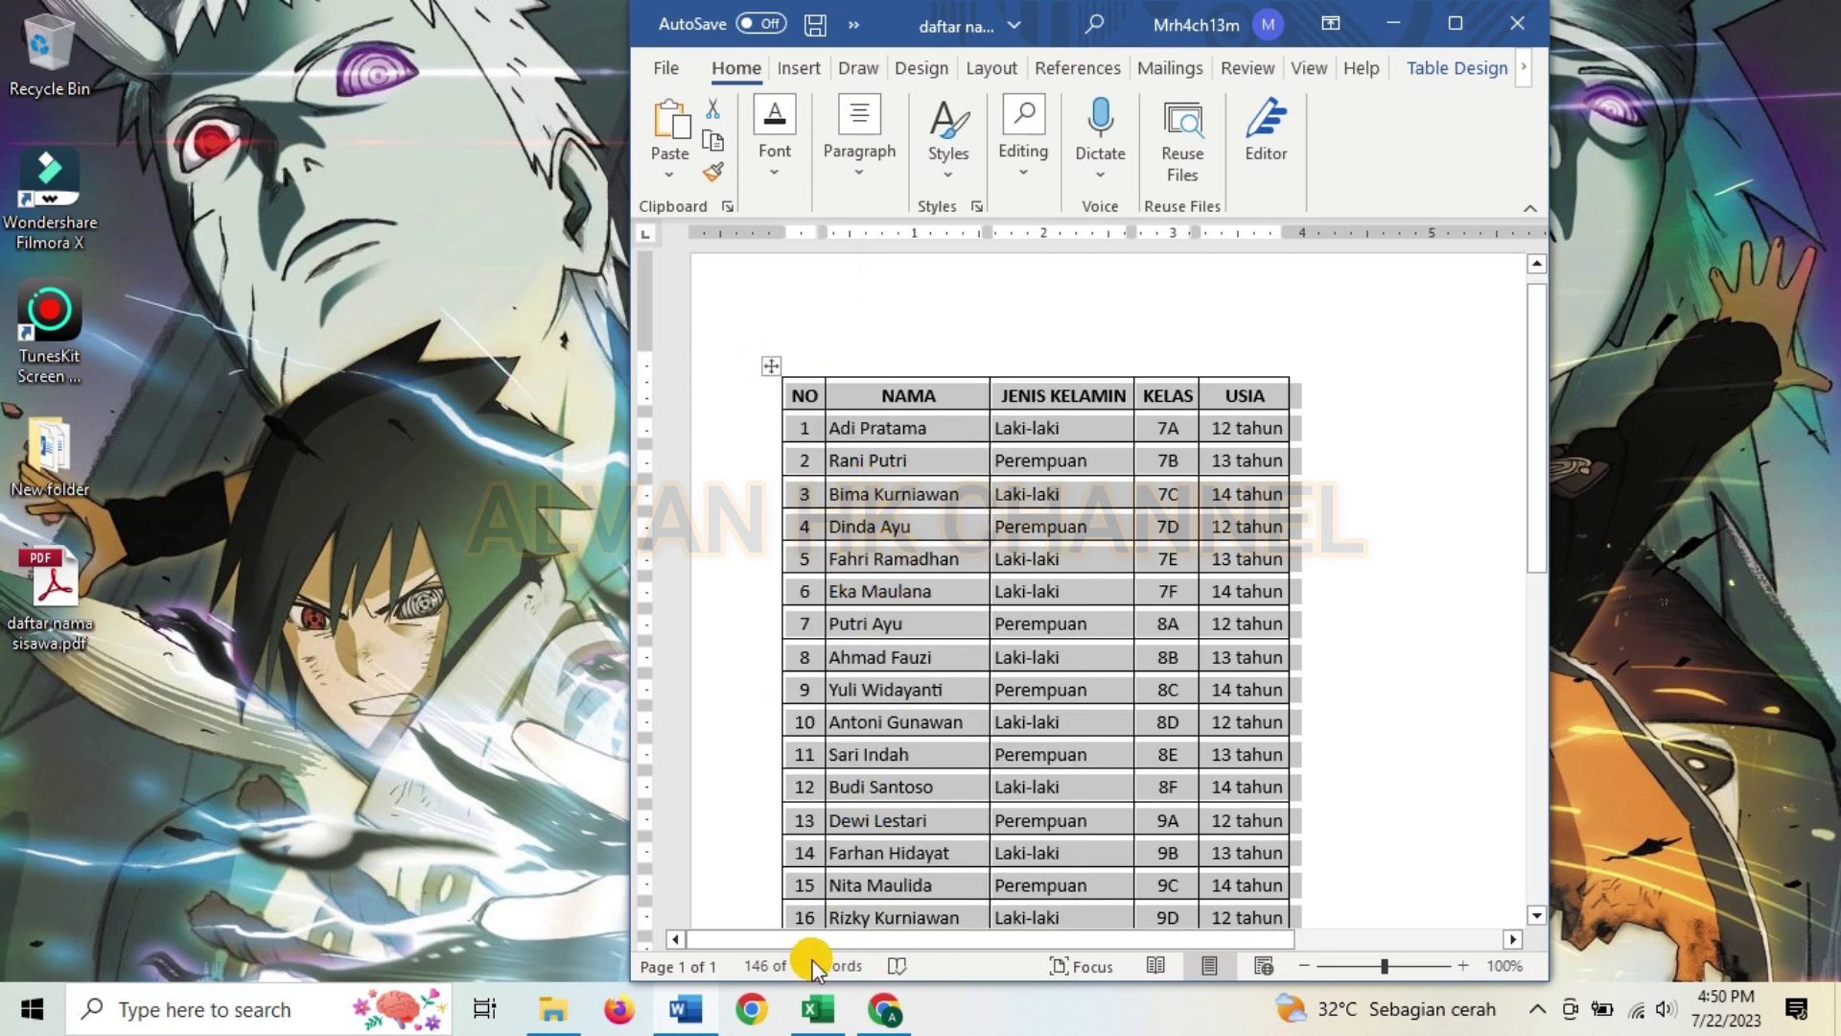
pyautogui.click(818, 1009)
pyautogui.rightClick(89, 324)
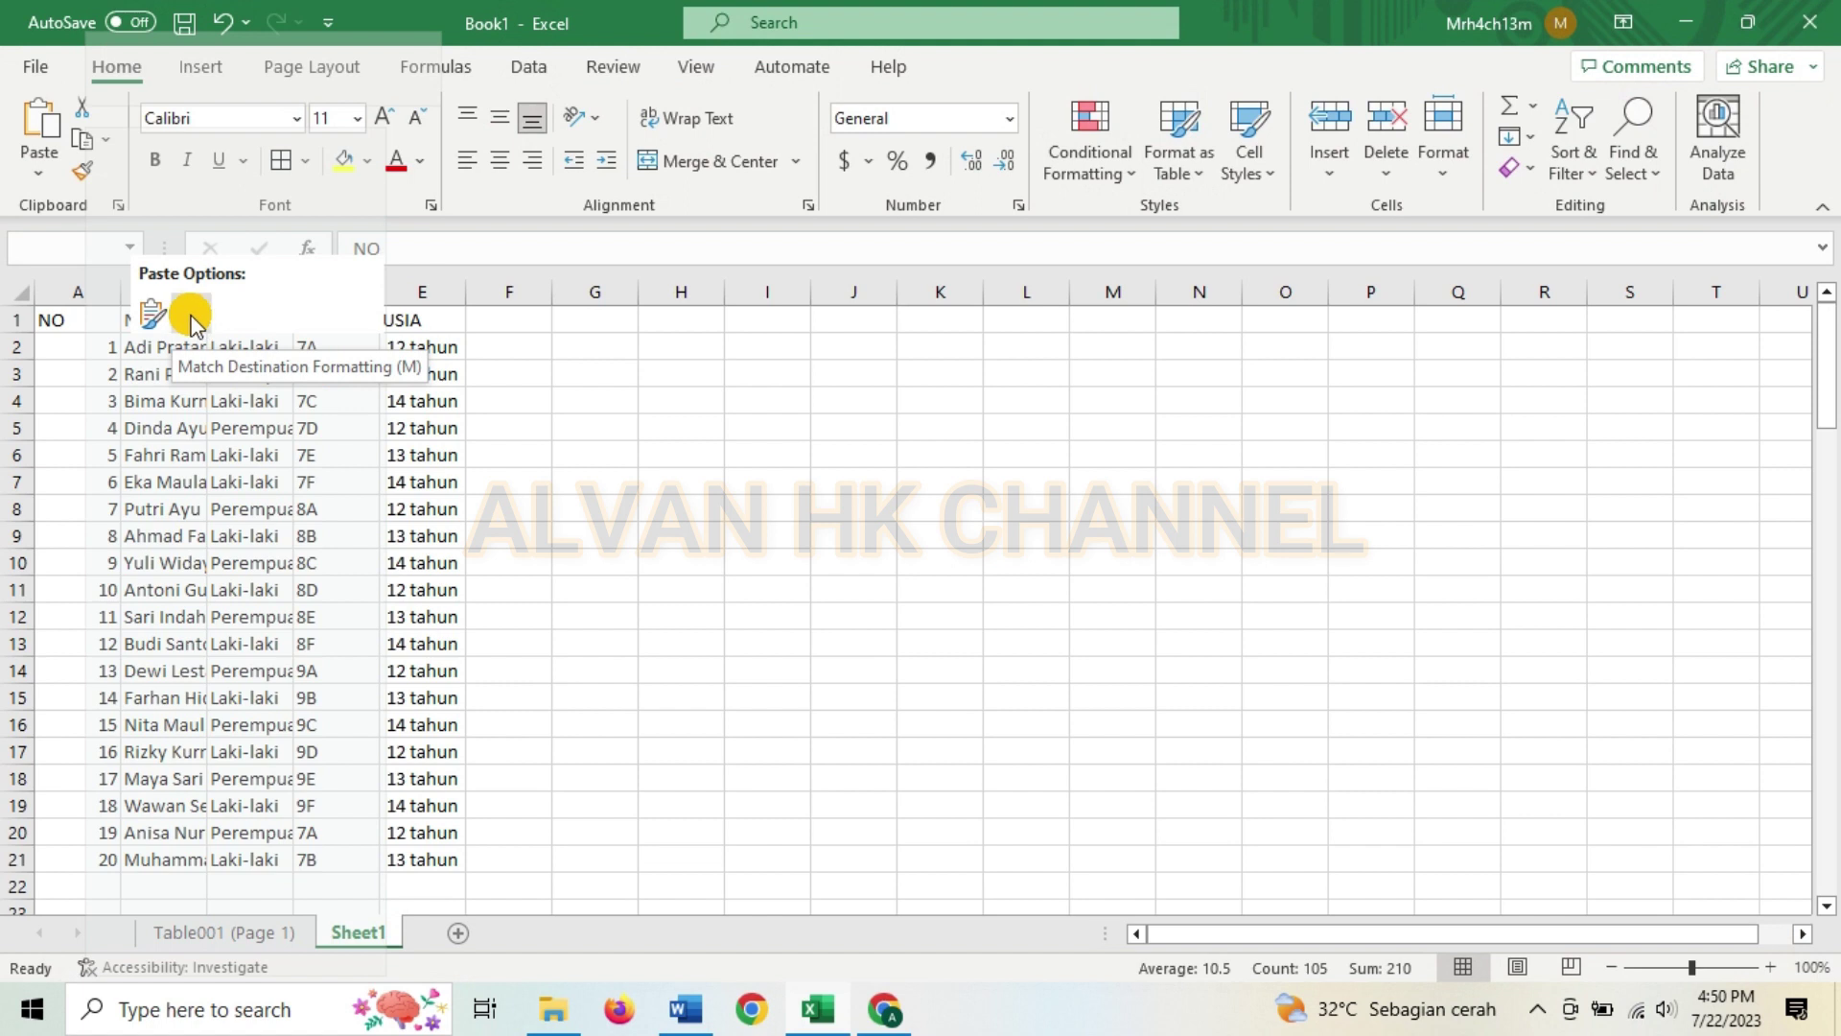
# Step: Paste the table at A1 with Match Destination Formatting and AutoFit all columns
pyautogui.click(192, 316)
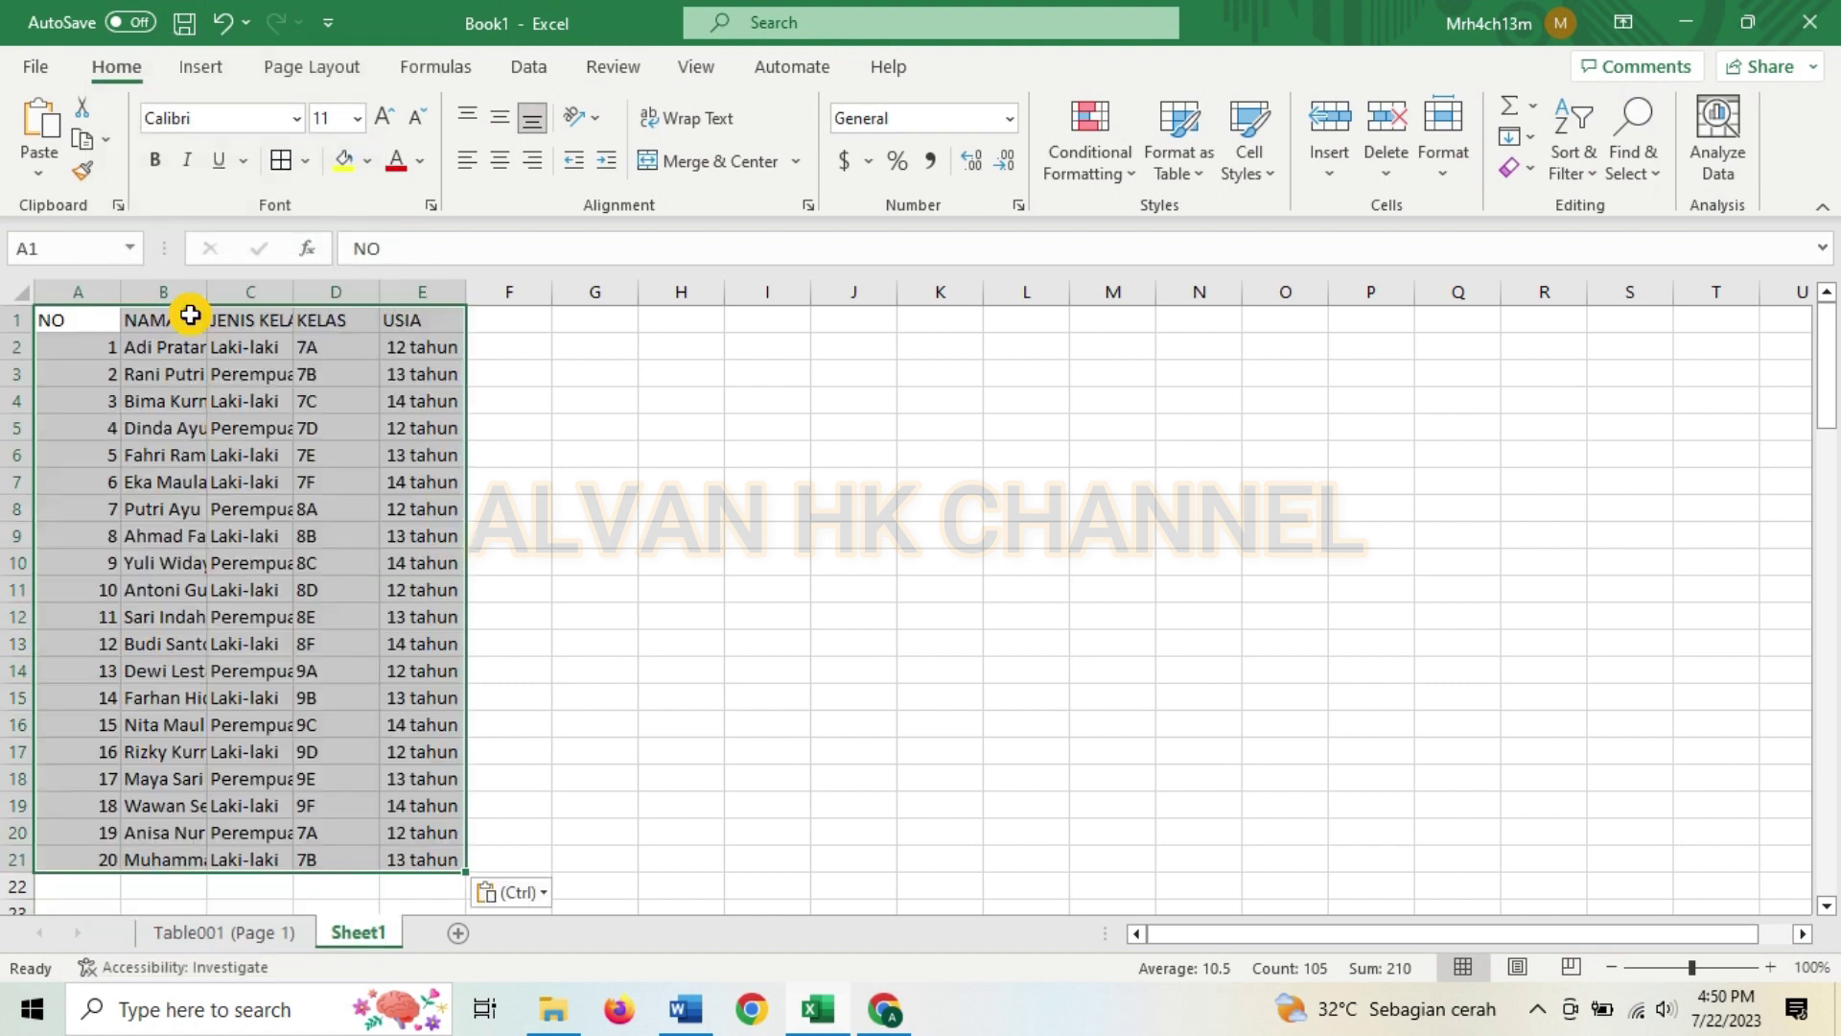
pyautogui.click(279, 163)
pyautogui.click(20, 294)
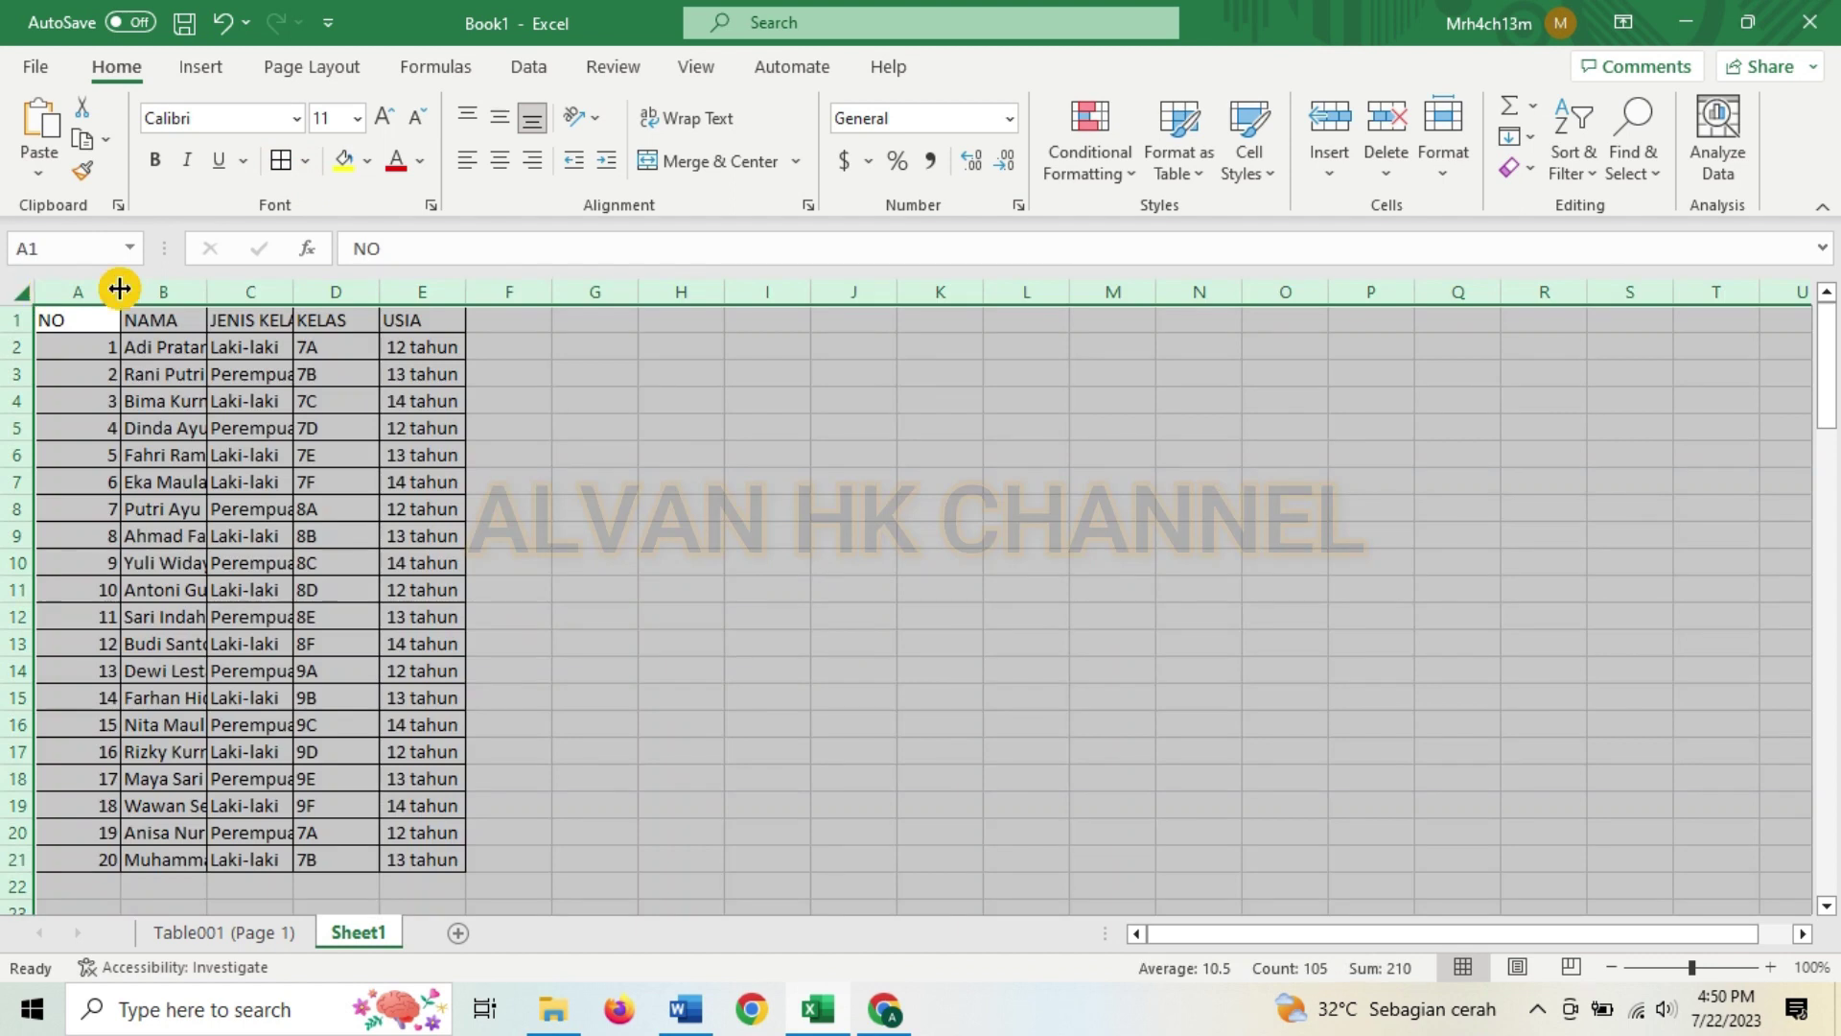
pyautogui.doubleClick(120, 292)
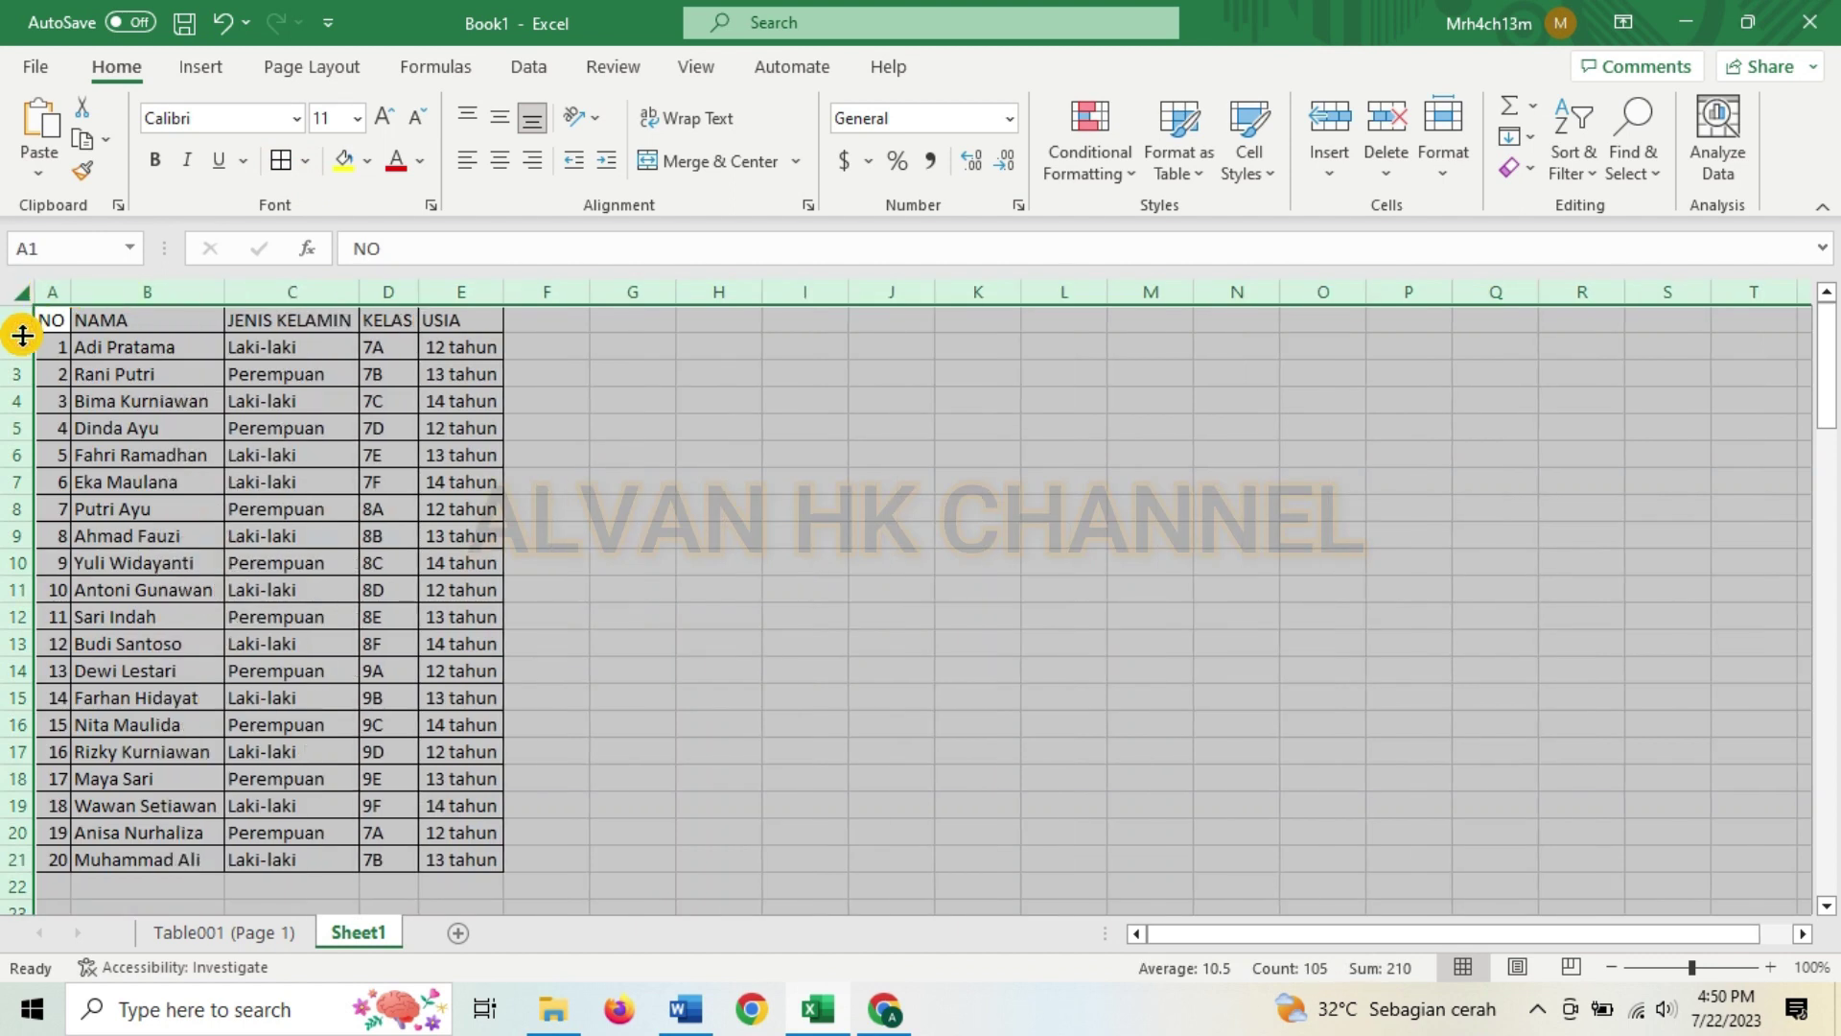
pyautogui.click(479, 440)
# Step: Format A1:E21 as a table with a medium blue banded style
pyautogui.moveTo(52, 324); pyautogui.dragTo(480, 860)
pyautogui.click(1180, 139)
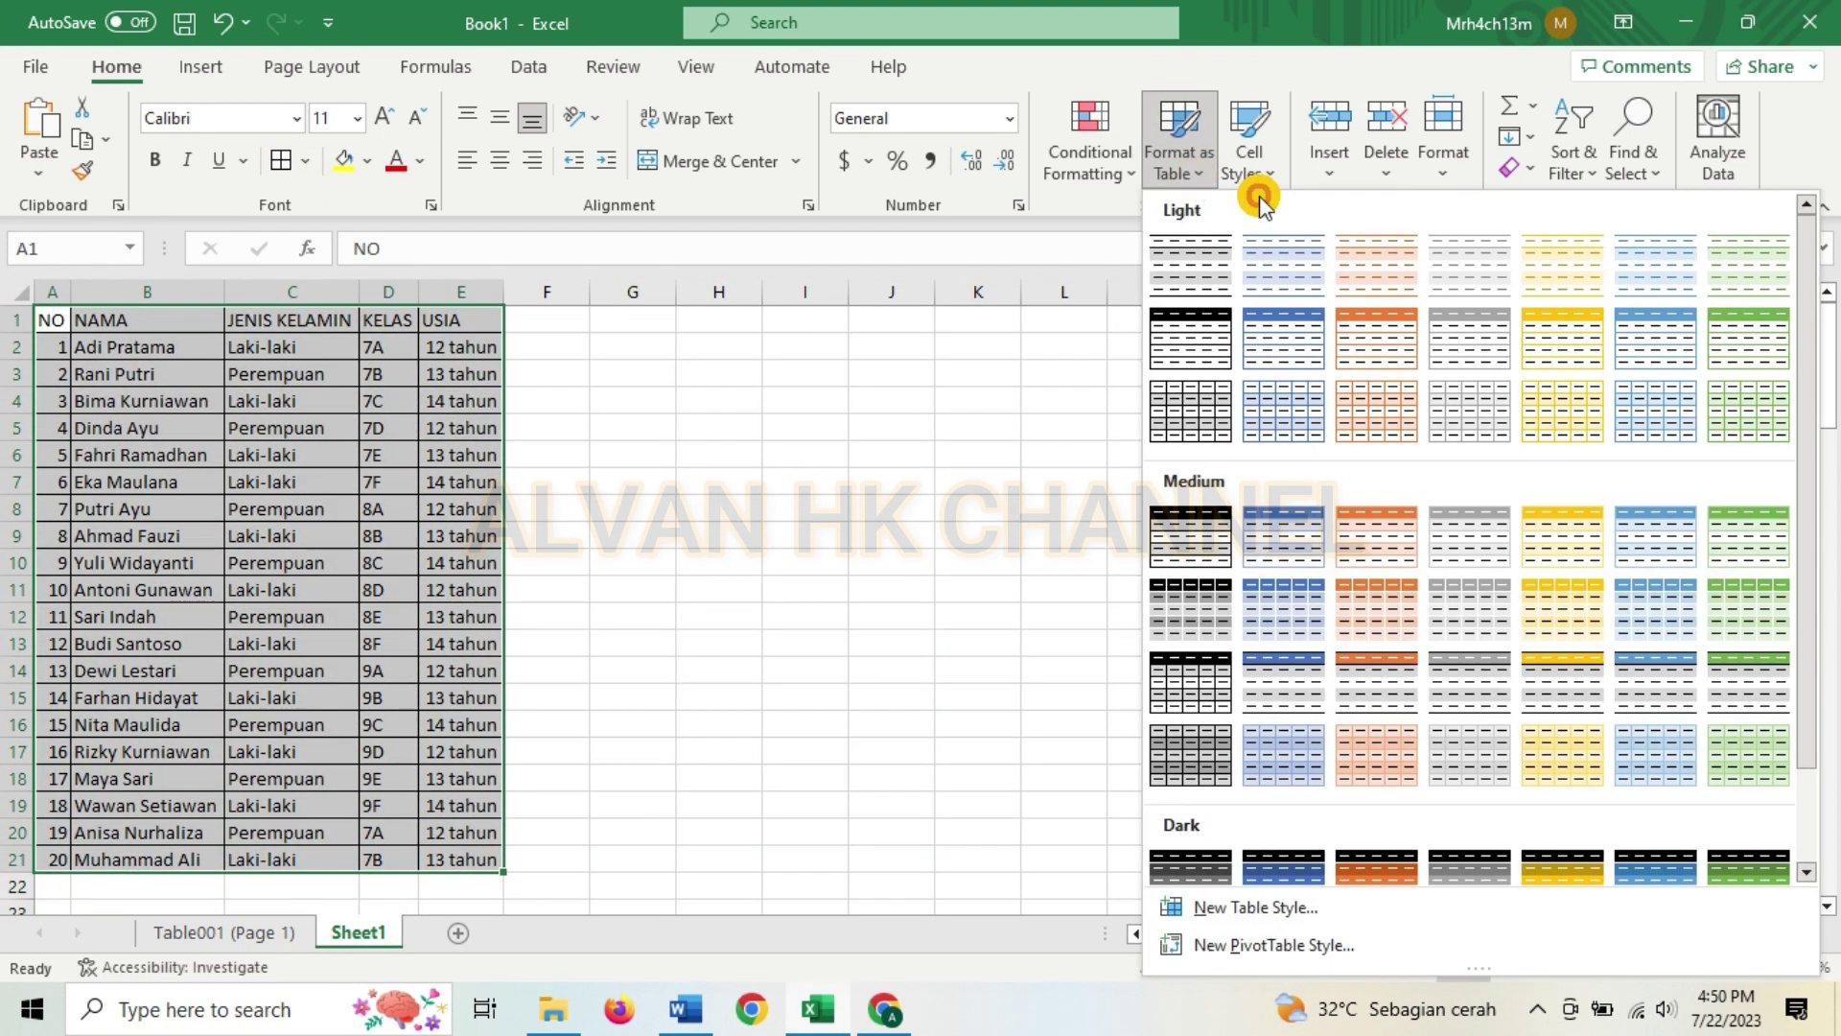
pyautogui.click(1272, 523)
pyautogui.click(1180, 703)
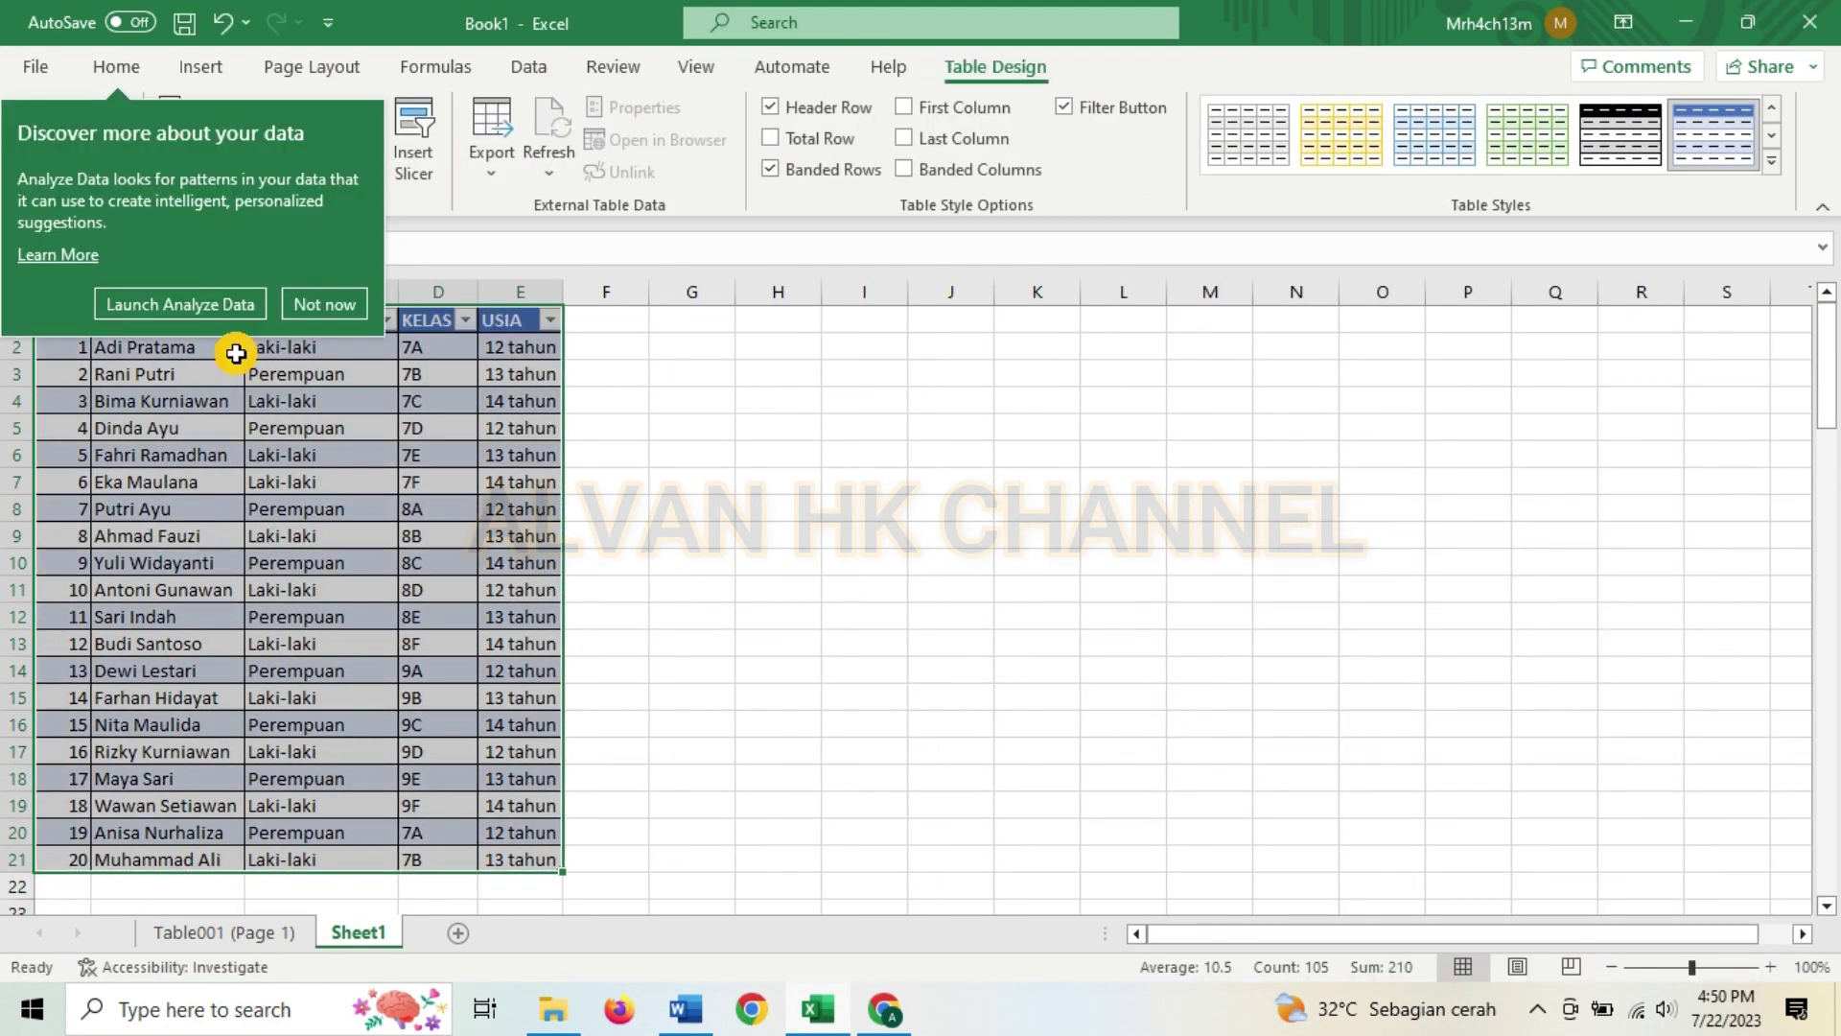
pyautogui.click(777, 509)
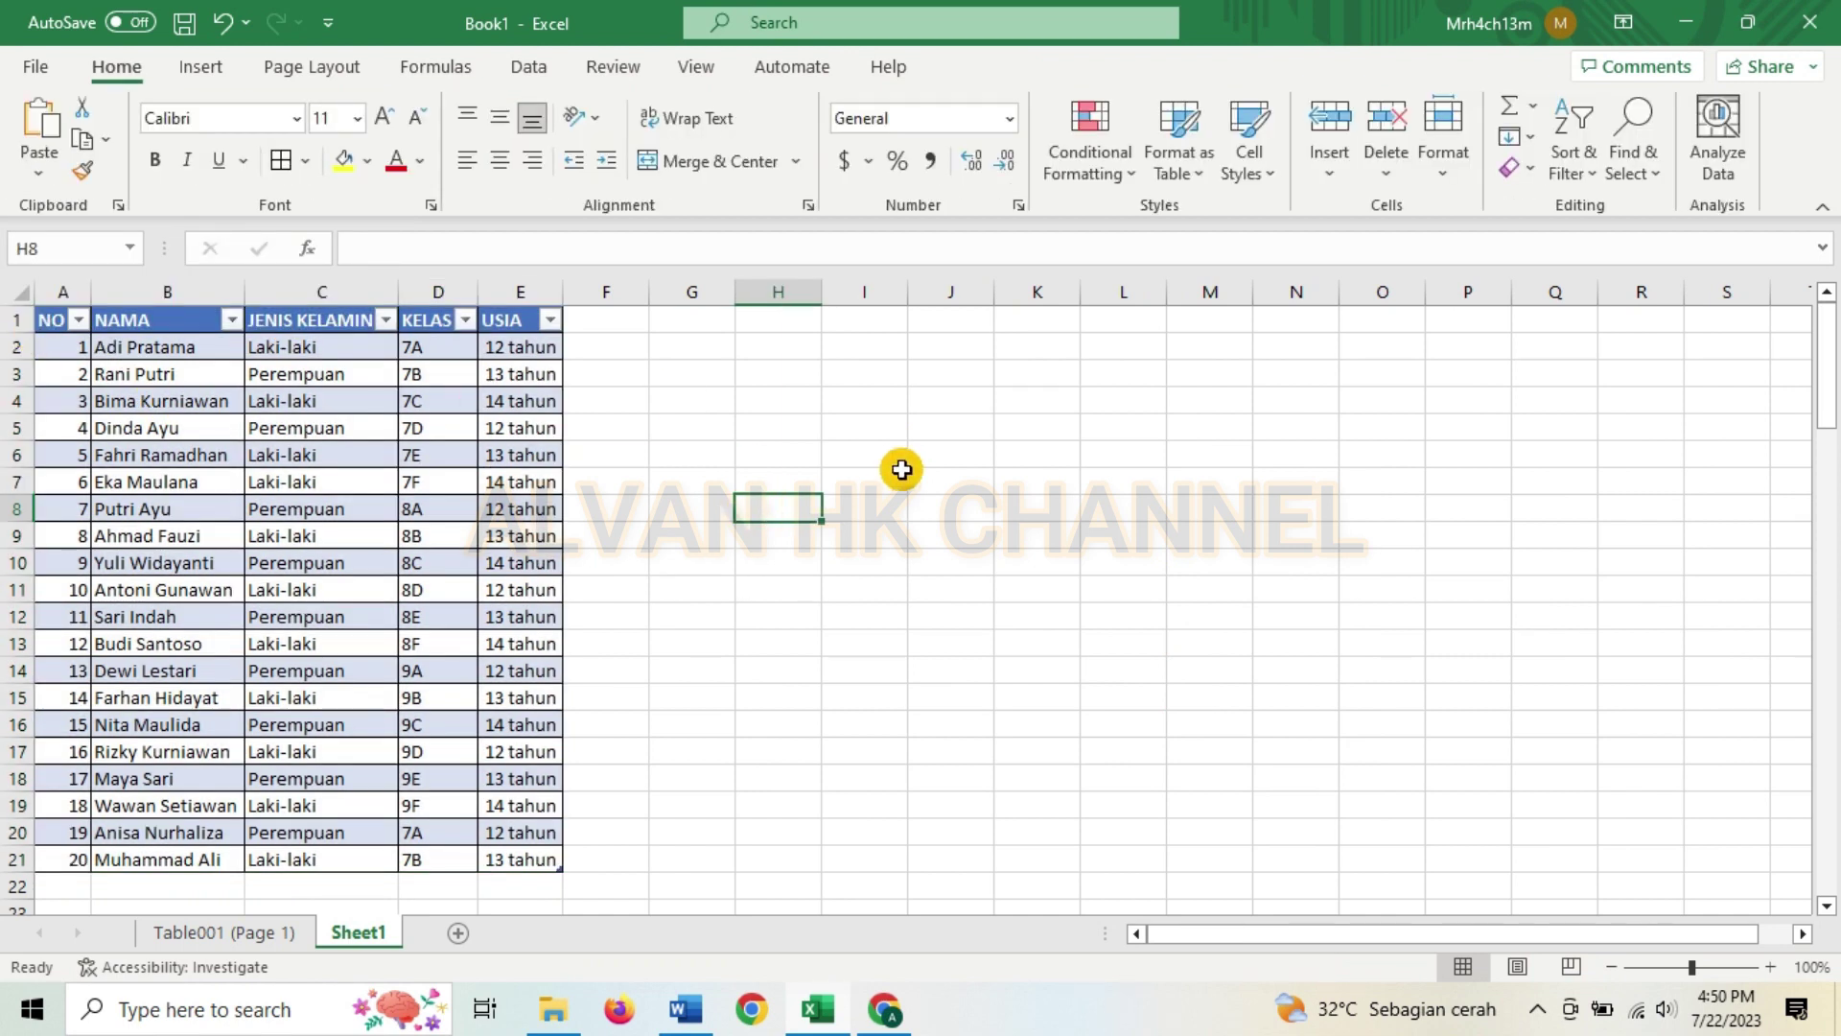
pyautogui.click(1685, 21)
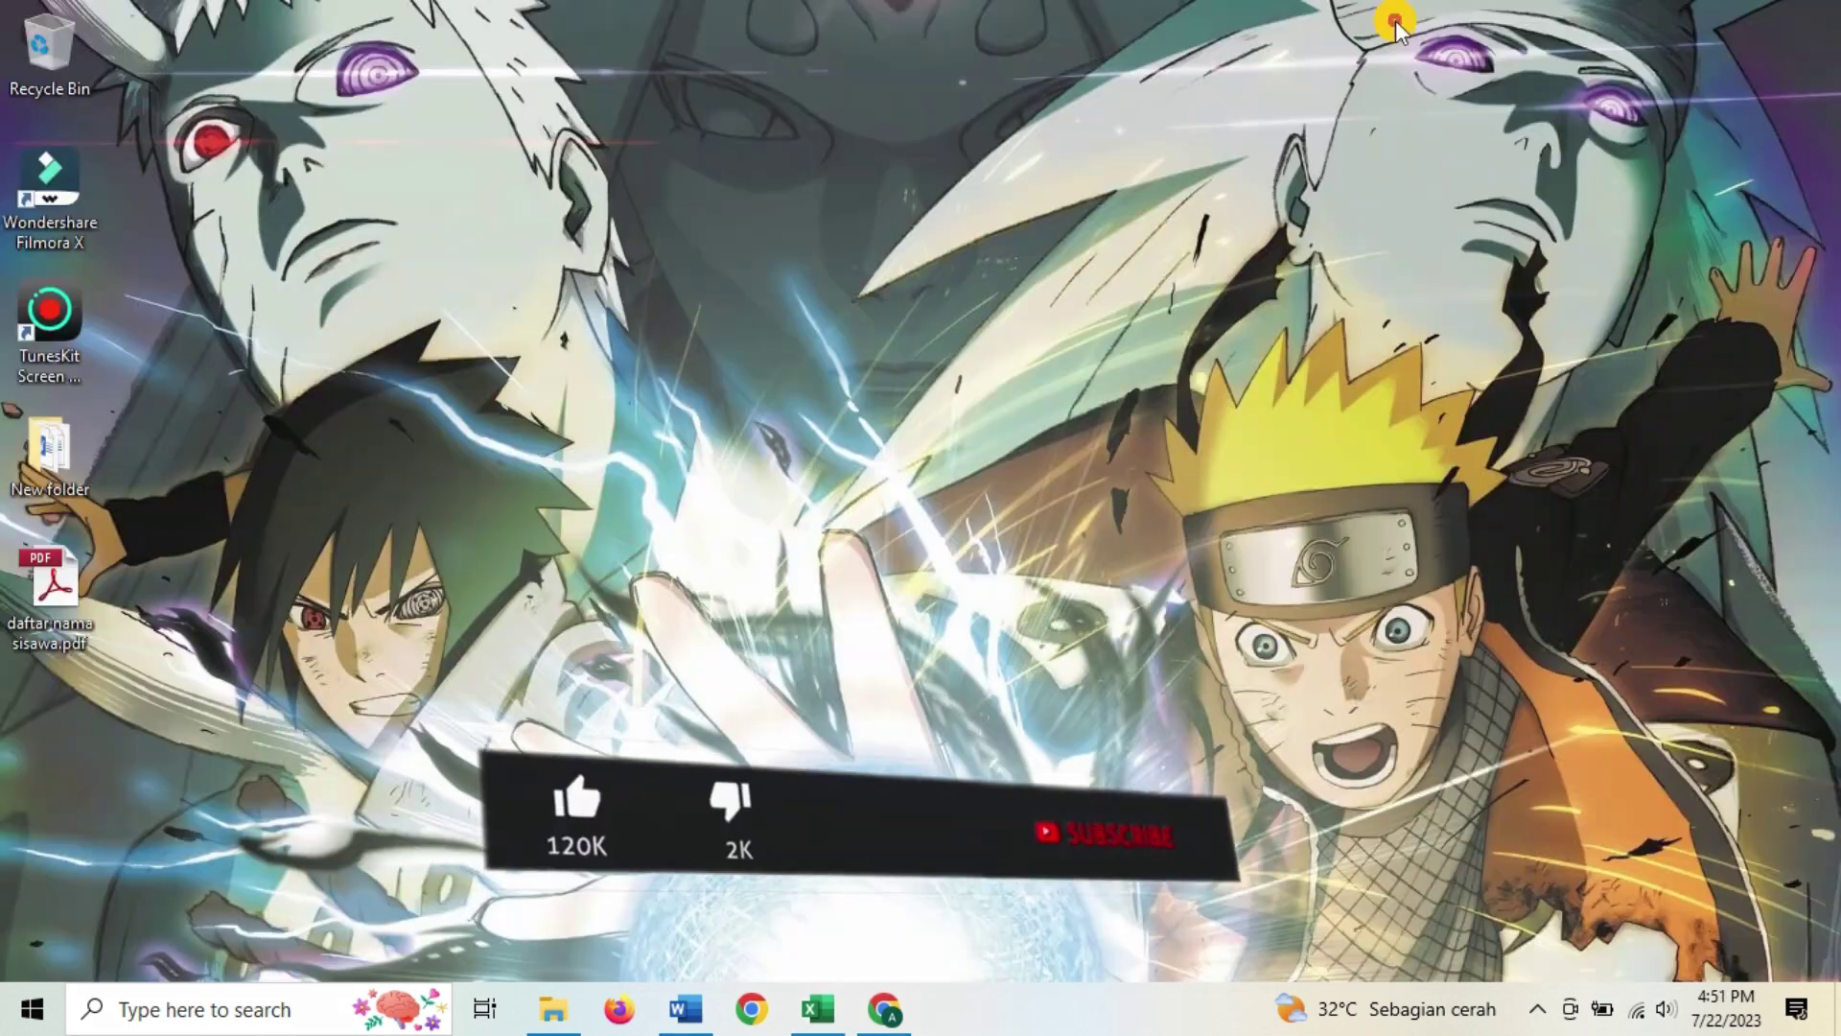